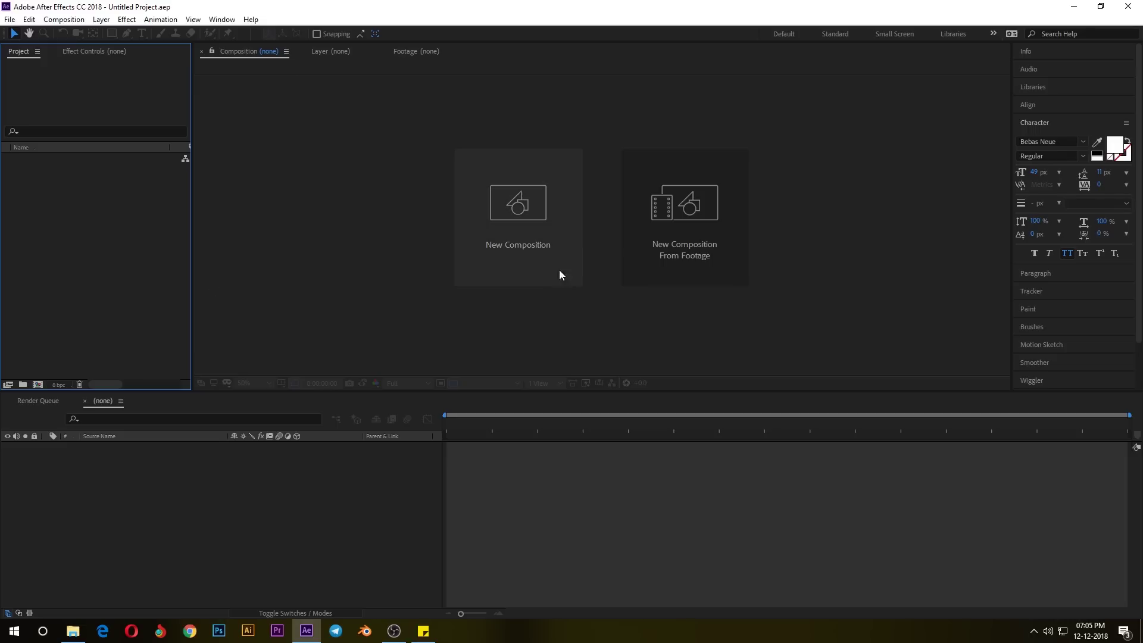
Create a composition named "instagram vfx video" at 1920 x 1080, 24 fps and 30 seconds long, and turn off its transparency grid
left_click(546, 229)
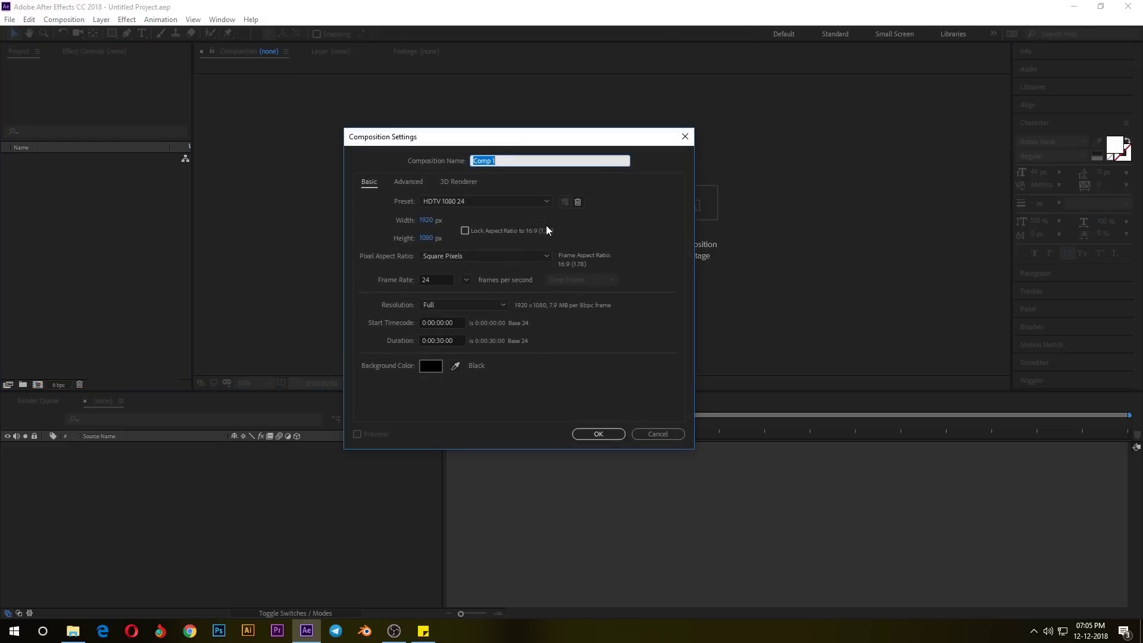
left_click_drag(507, 143, 536, 149)
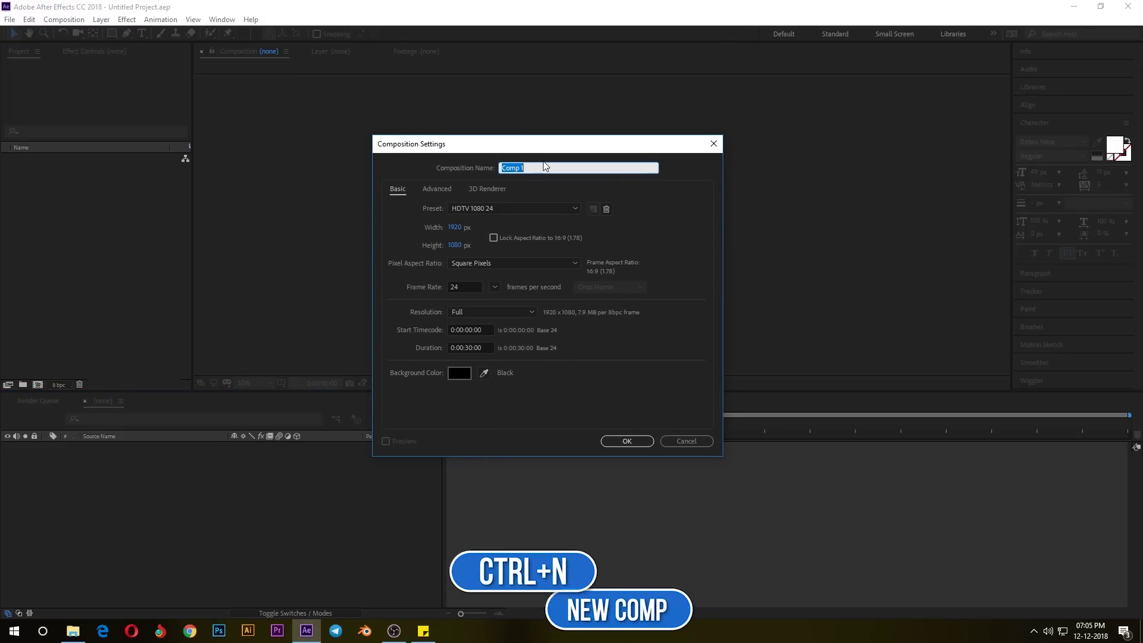
type("instagram vfx video")
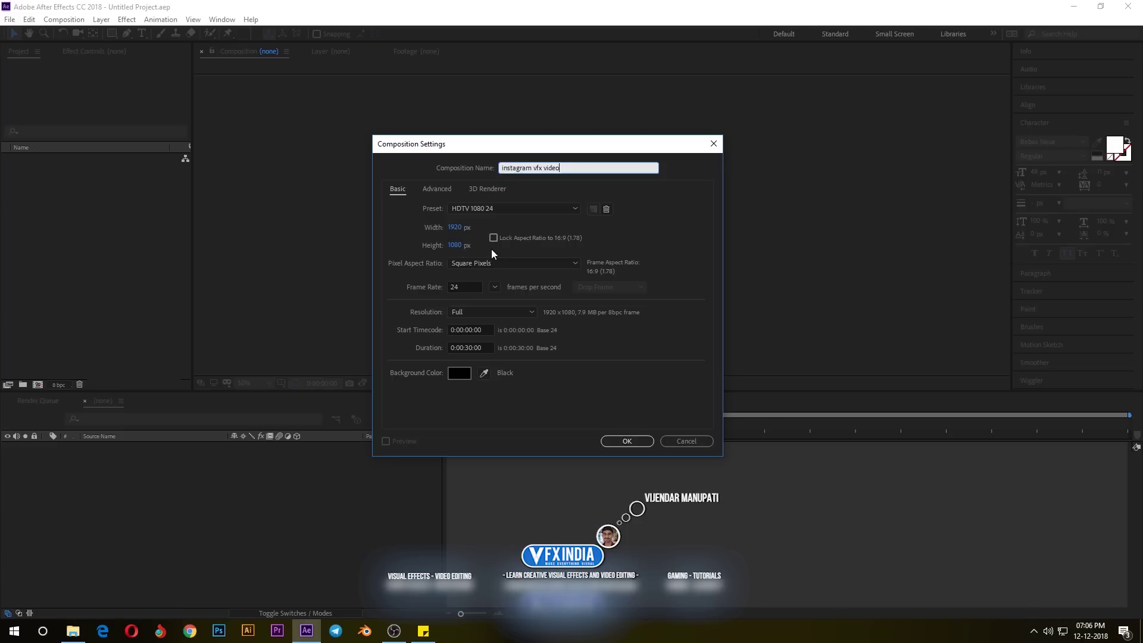
left_click(467, 287)
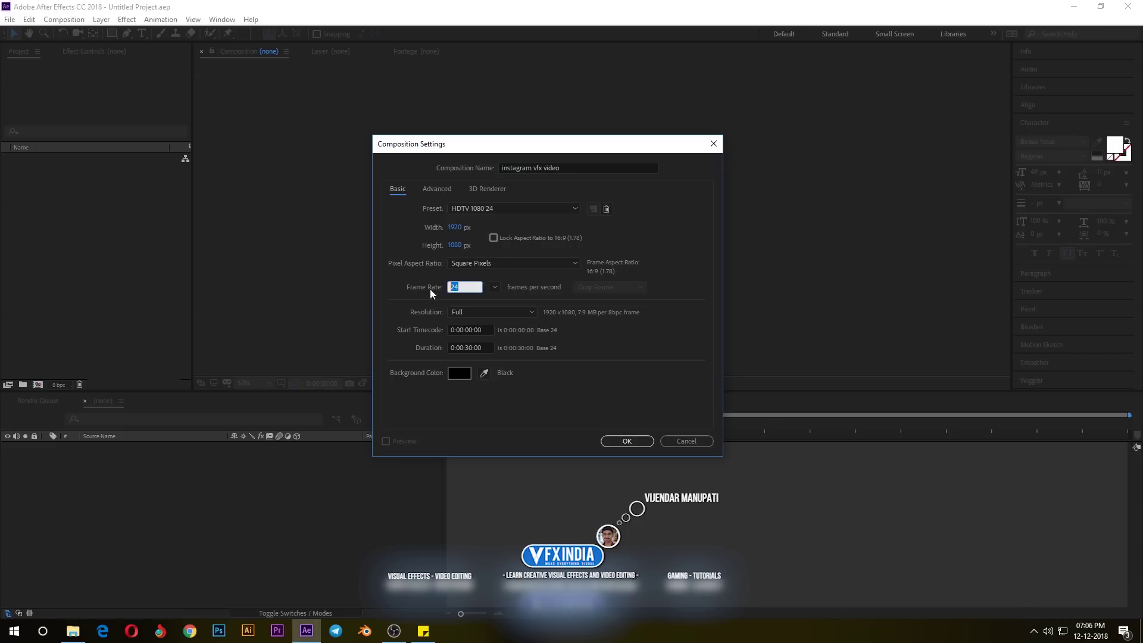
left_click(654, 301)
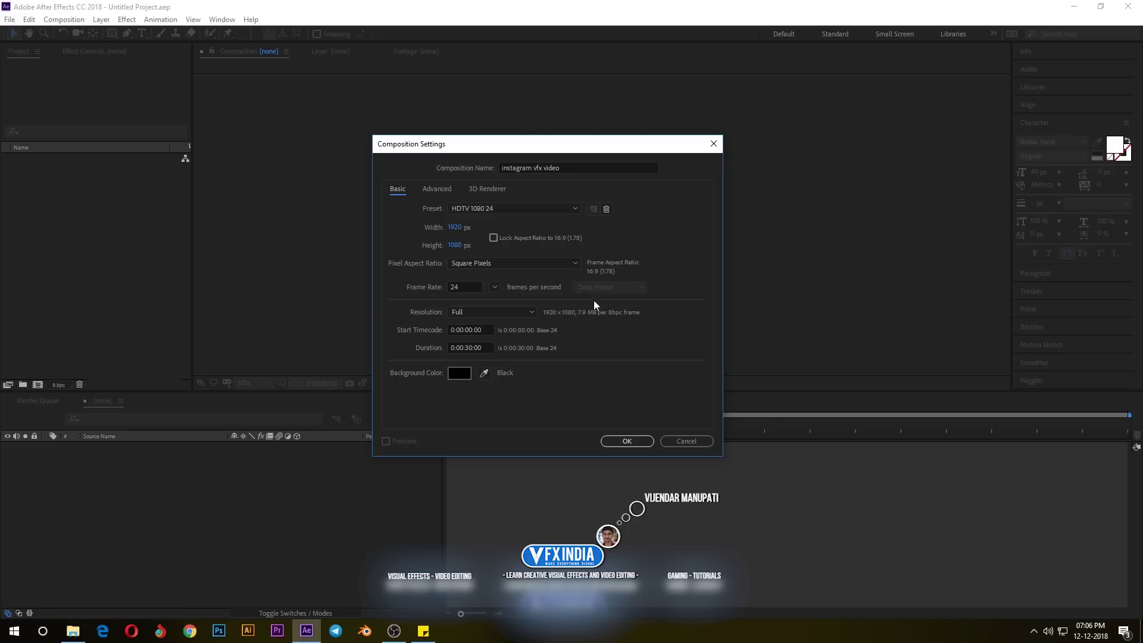
left_click(480, 347)
left_click(567, 357)
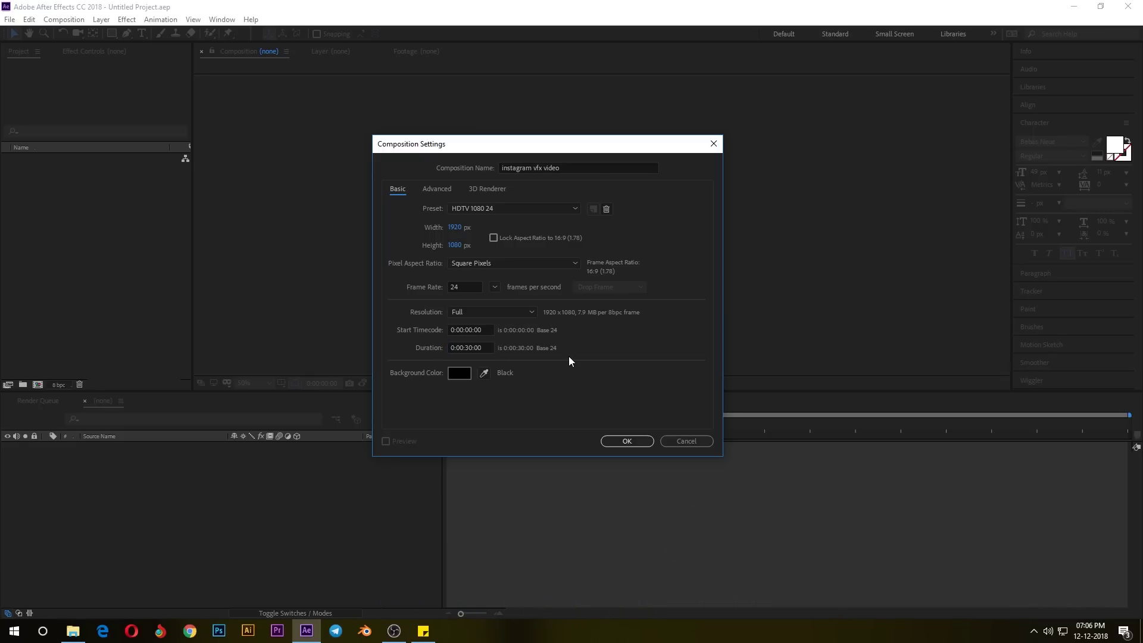
left_click(459, 378)
left_click(424, 296)
left_click(626, 441)
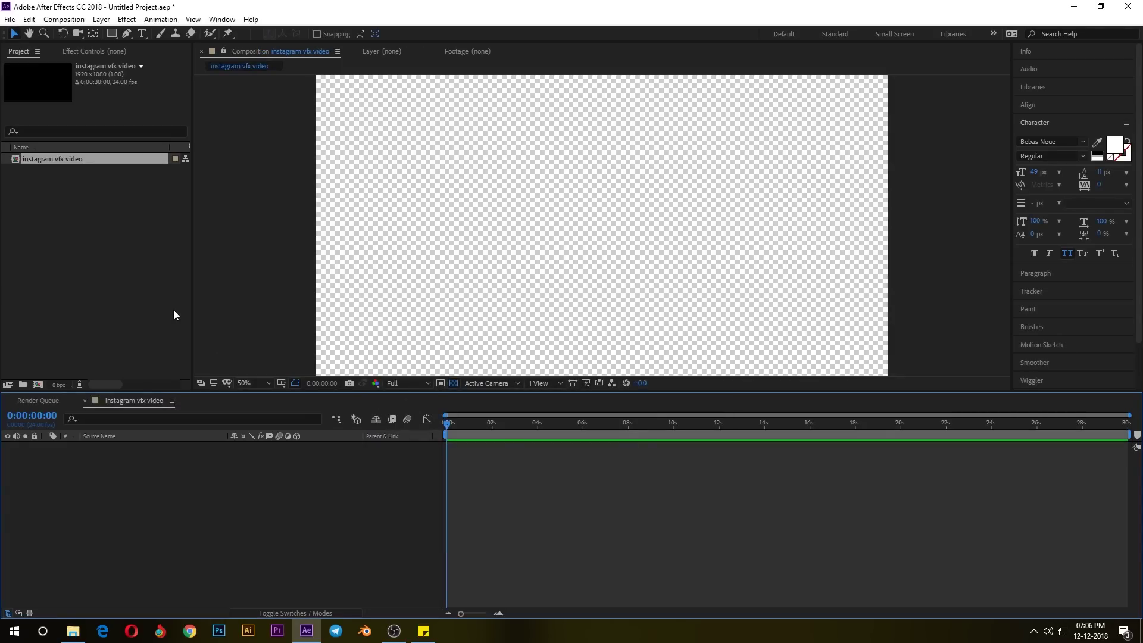
left_click(173, 309)
left_click(453, 383)
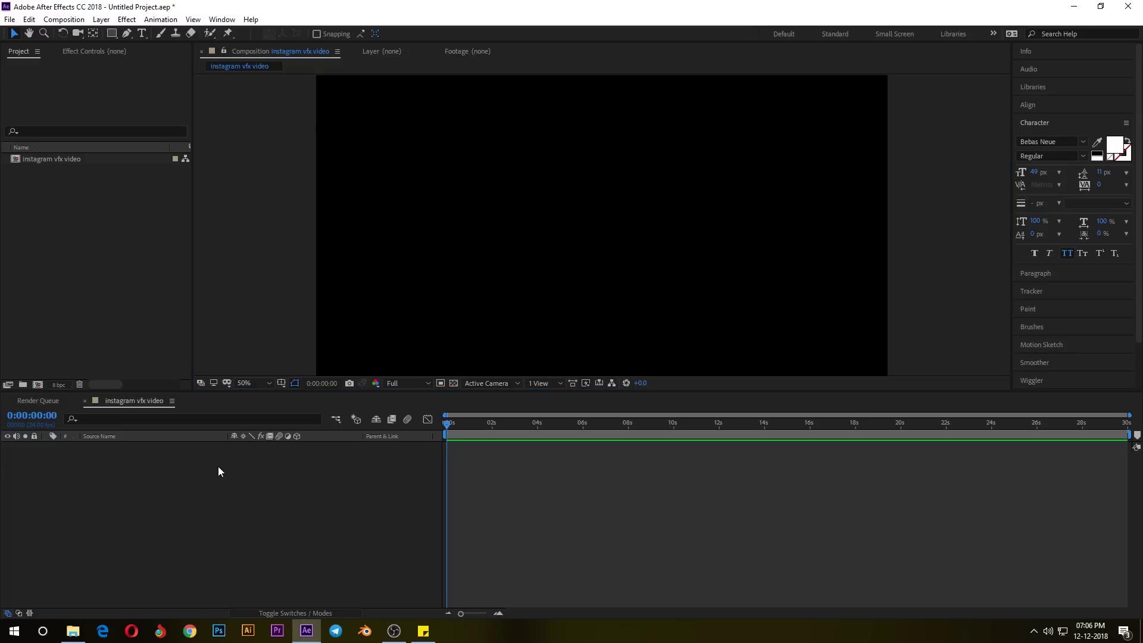
Import the Footage video from the Instagram project's Footage folder and add it to the composition as a layer
left_click(72, 631)
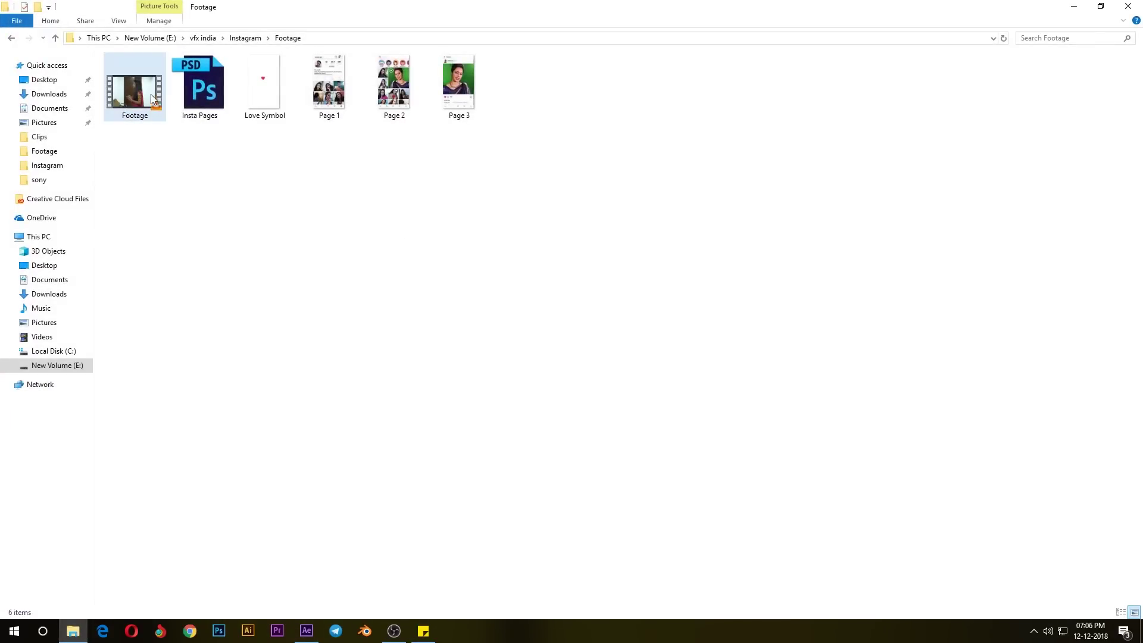
left_click_drag(150, 95, 115, 292)
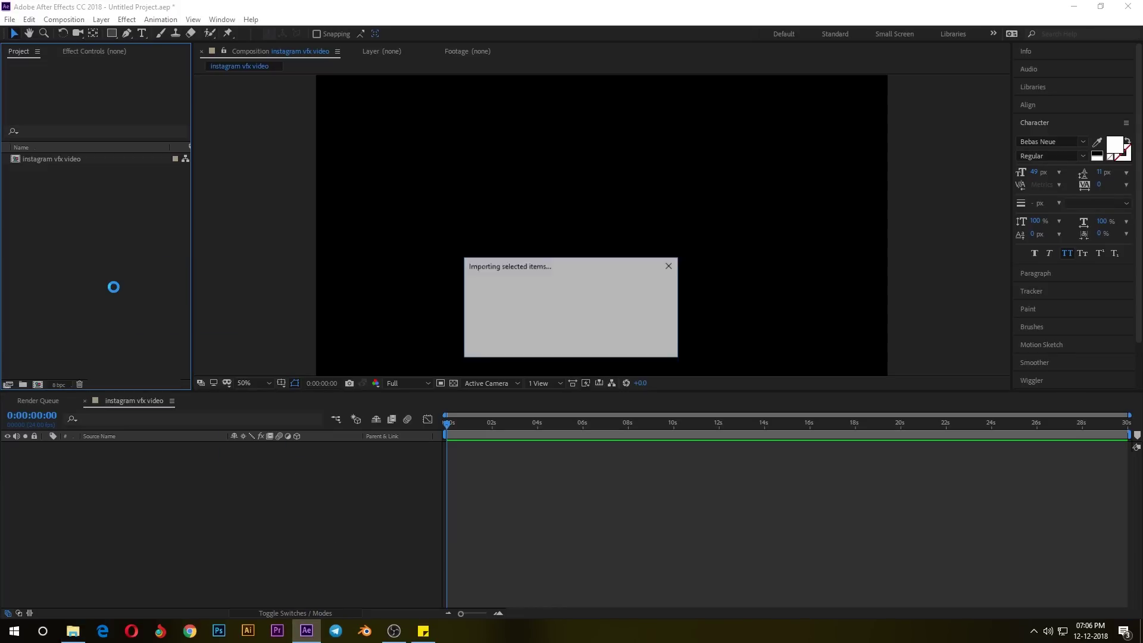
left_click_drag(53, 159, 98, 506)
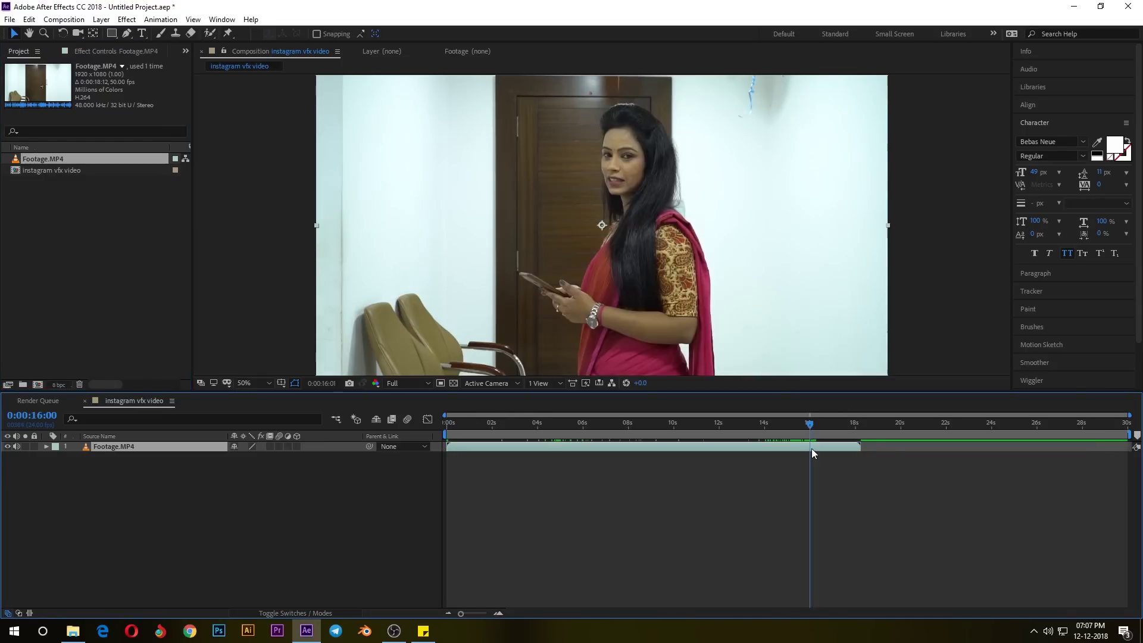
Trim the end of the Footage.MP4 layer to 0:00:15:19 and end the work area at the same time
left_click_drag(813, 448, 805, 451)
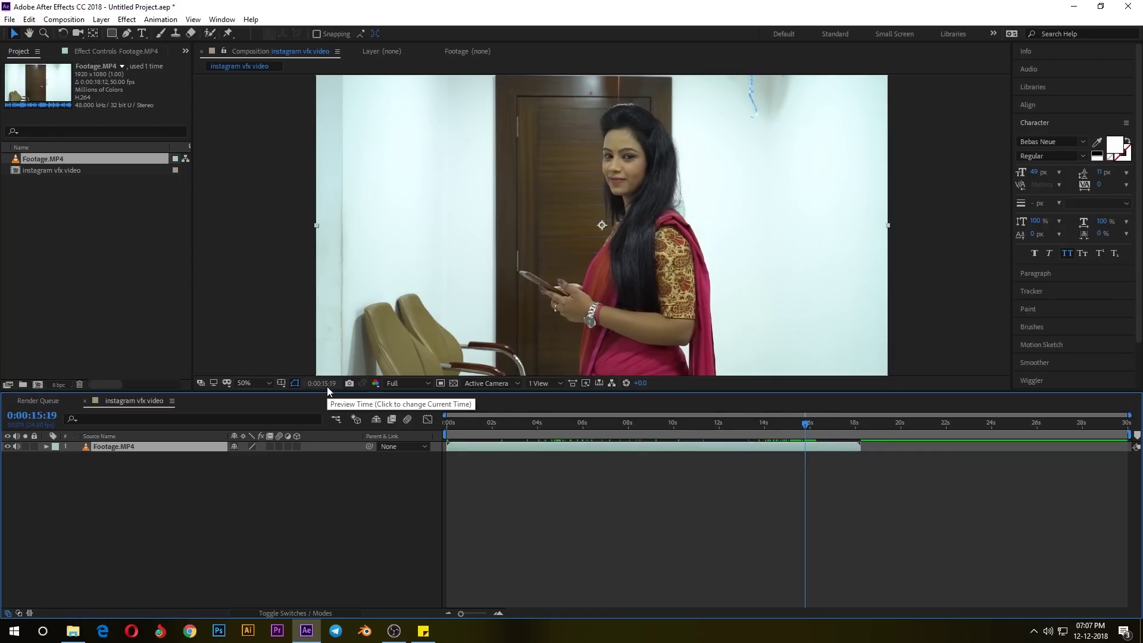
left_click_drag(863, 448, 808, 456)
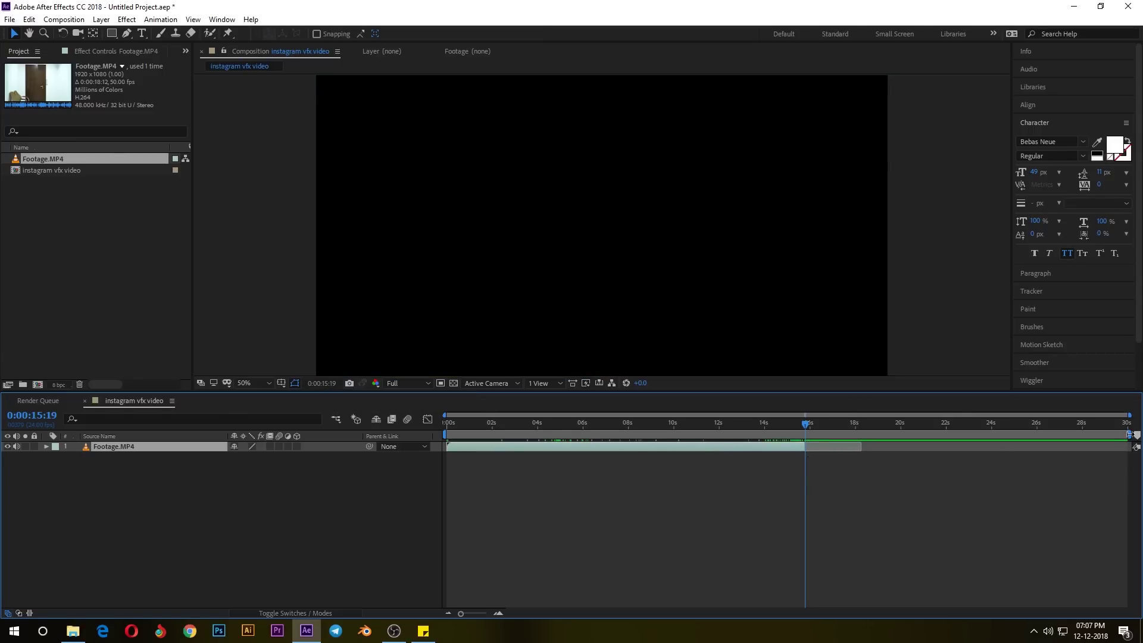
left_click_drag(1130, 435, 808, 451)
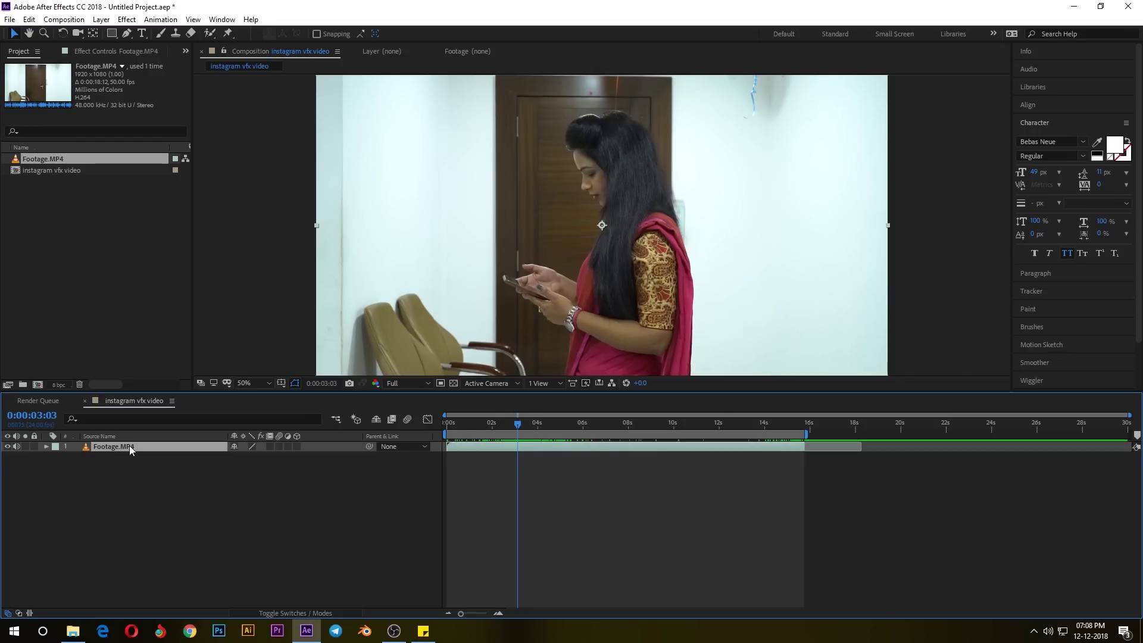
Split the Footage.MP4 layer at 0:00:03:03 and select the part after the cut
left_click(28, 19)
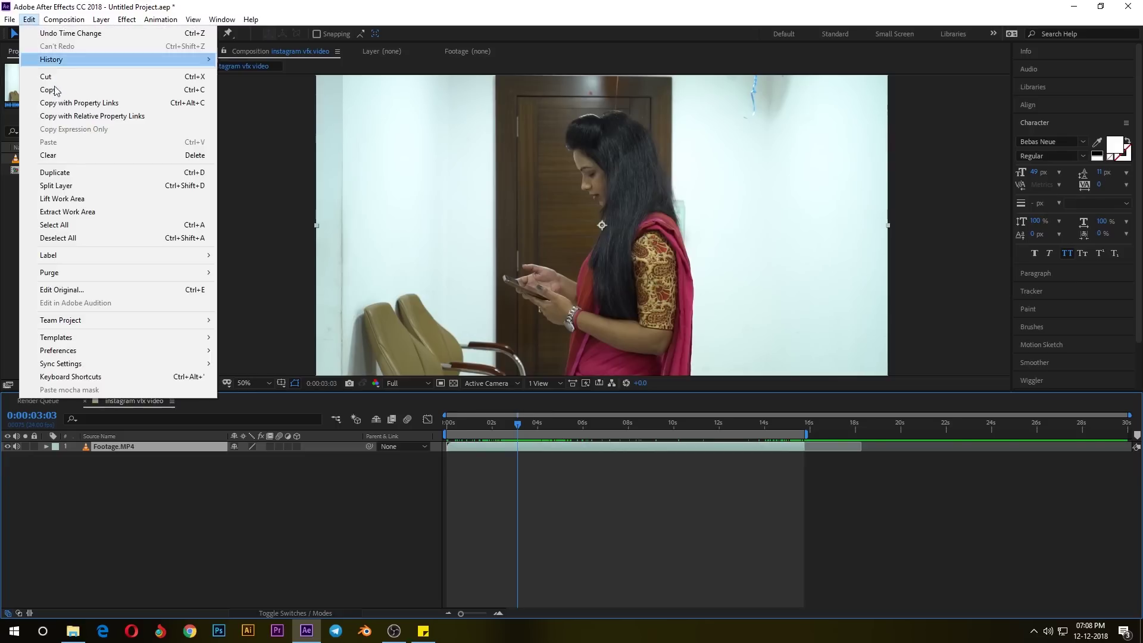
left_click(177, 186)
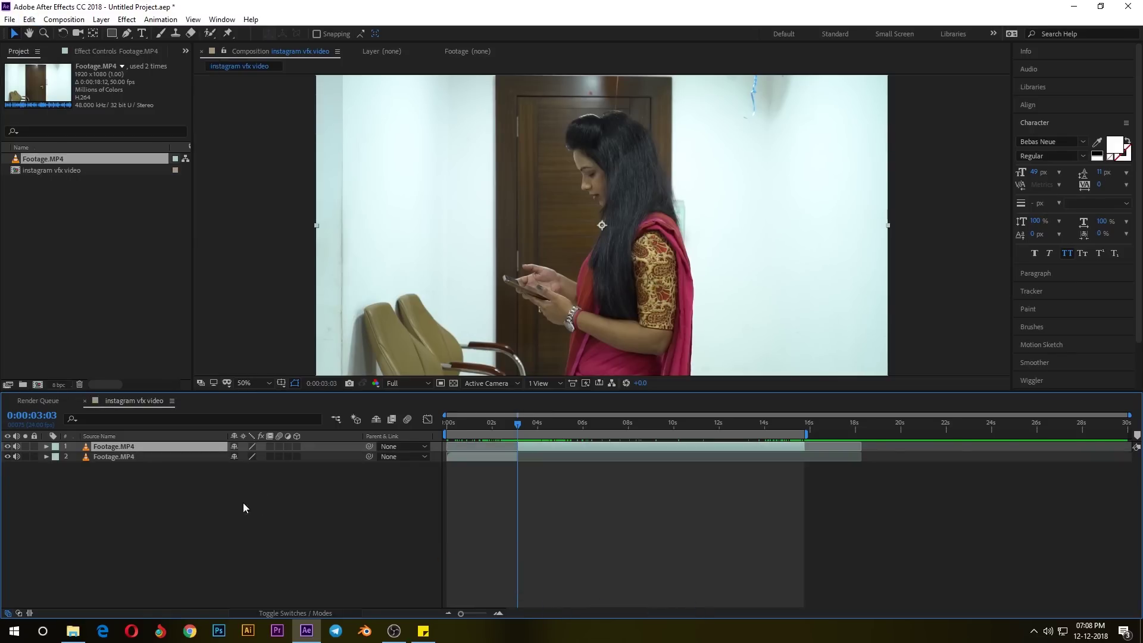
left_click(153, 457)
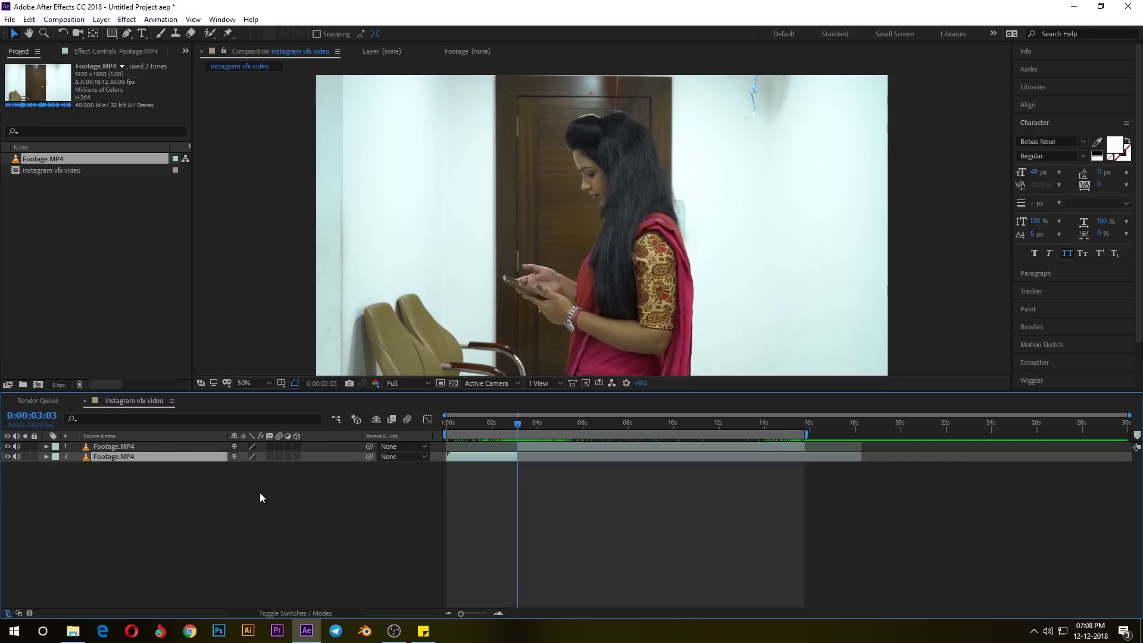
left_click(572, 447)
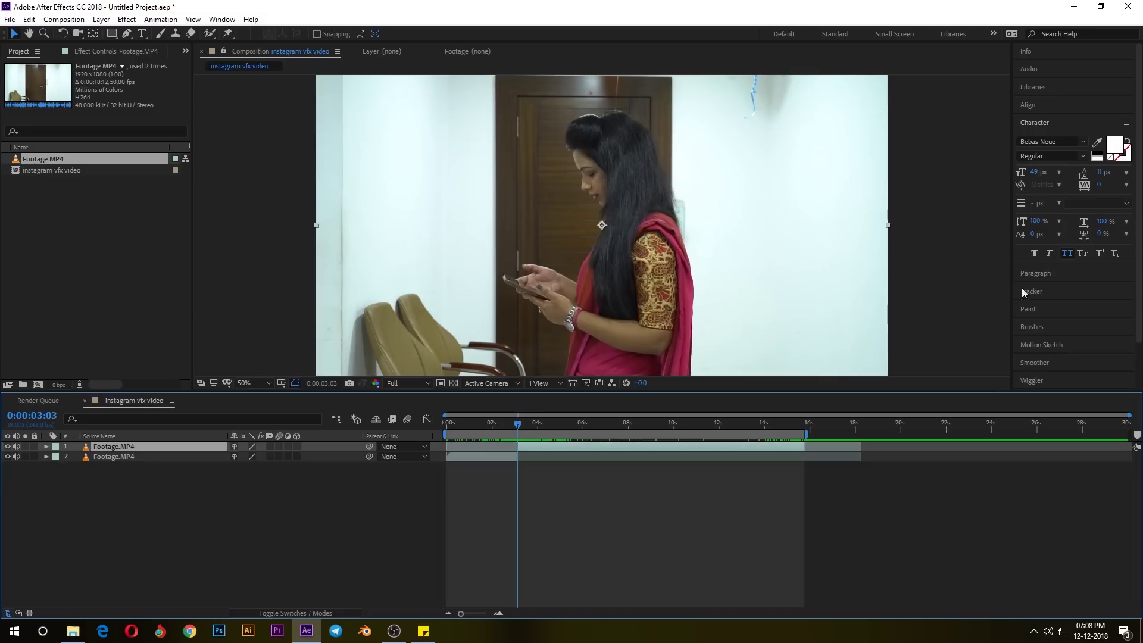
Show the Tracker panel and expand it so its motion tracking options can be used
scroll(1054, 278, "down", 2)
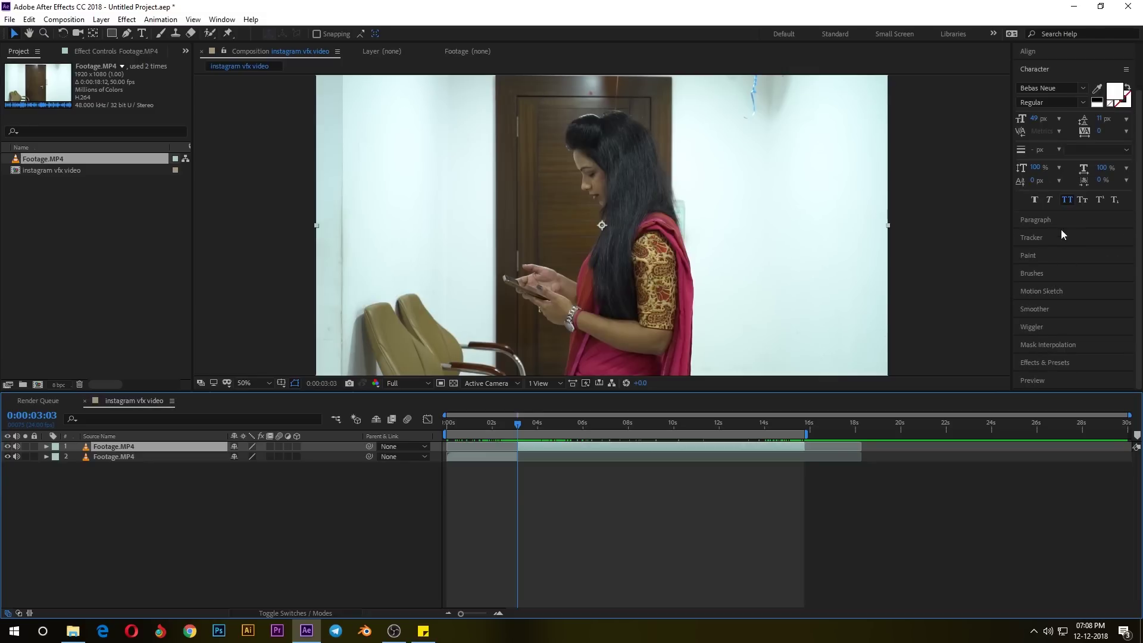
left_click(1038, 241)
left_click(222, 19)
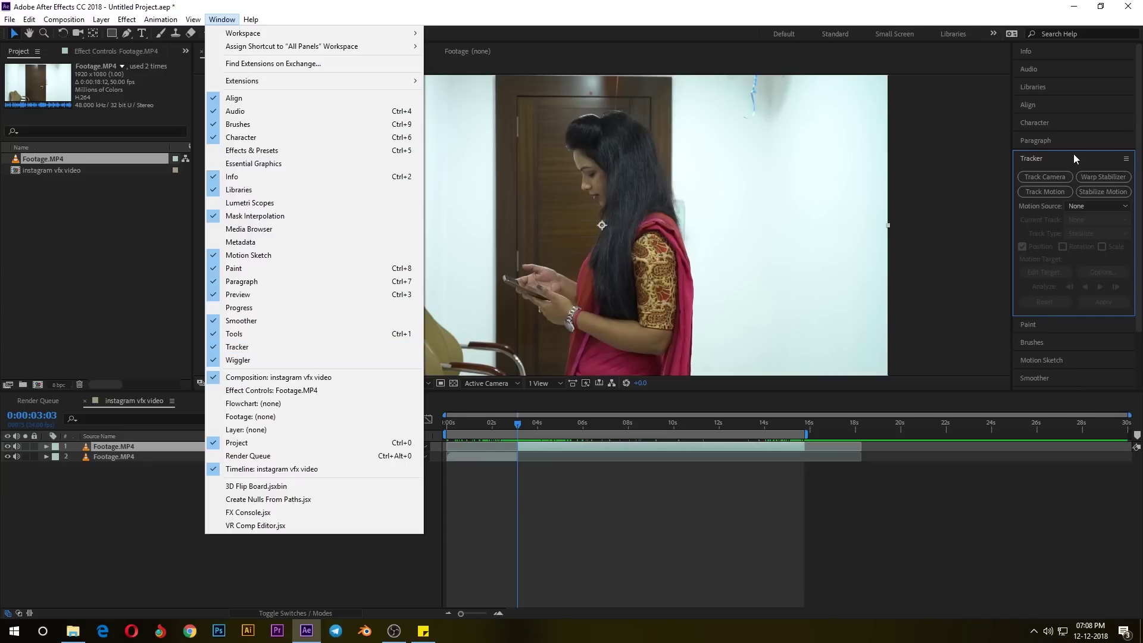
left_click(227, 19)
left_click(226, 20)
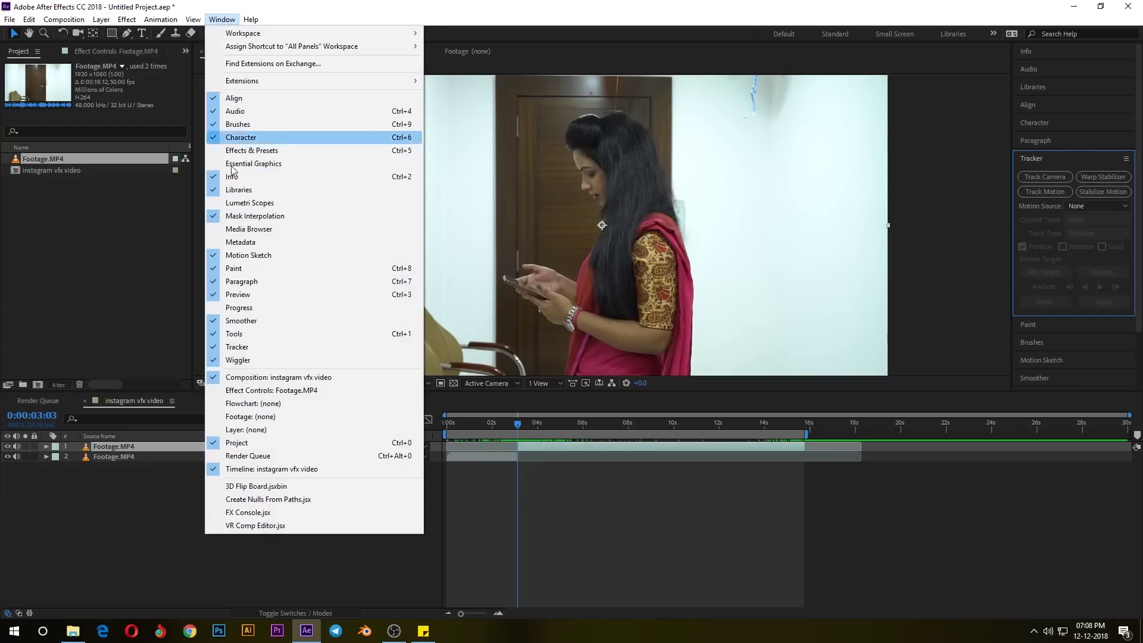
left_click(233, 347)
left_click(224, 19)
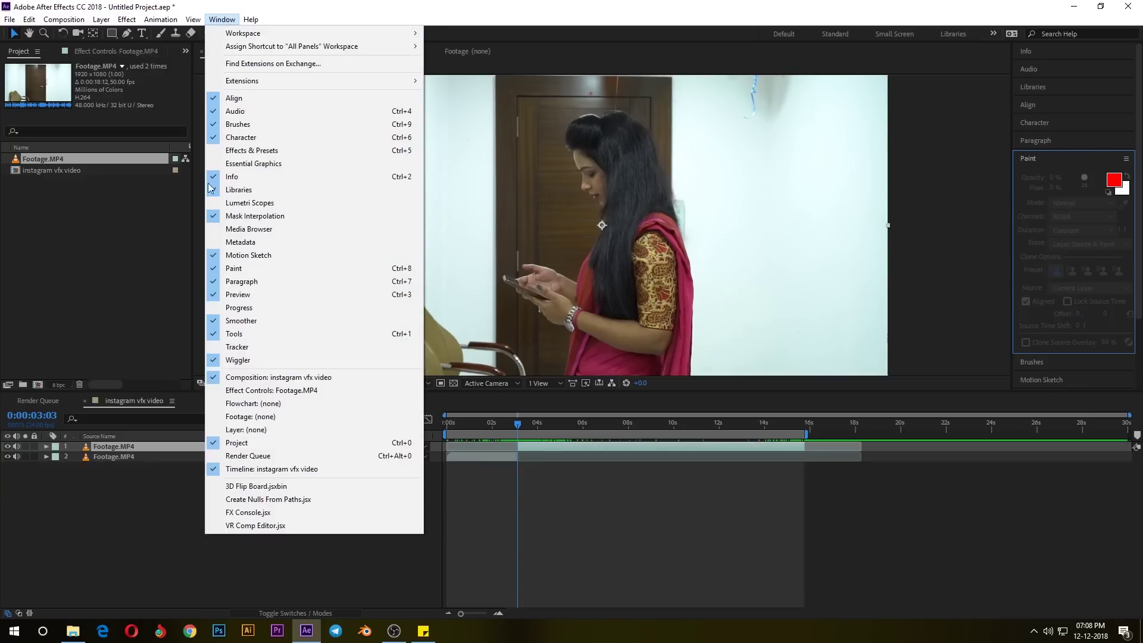
left_click(233, 348)
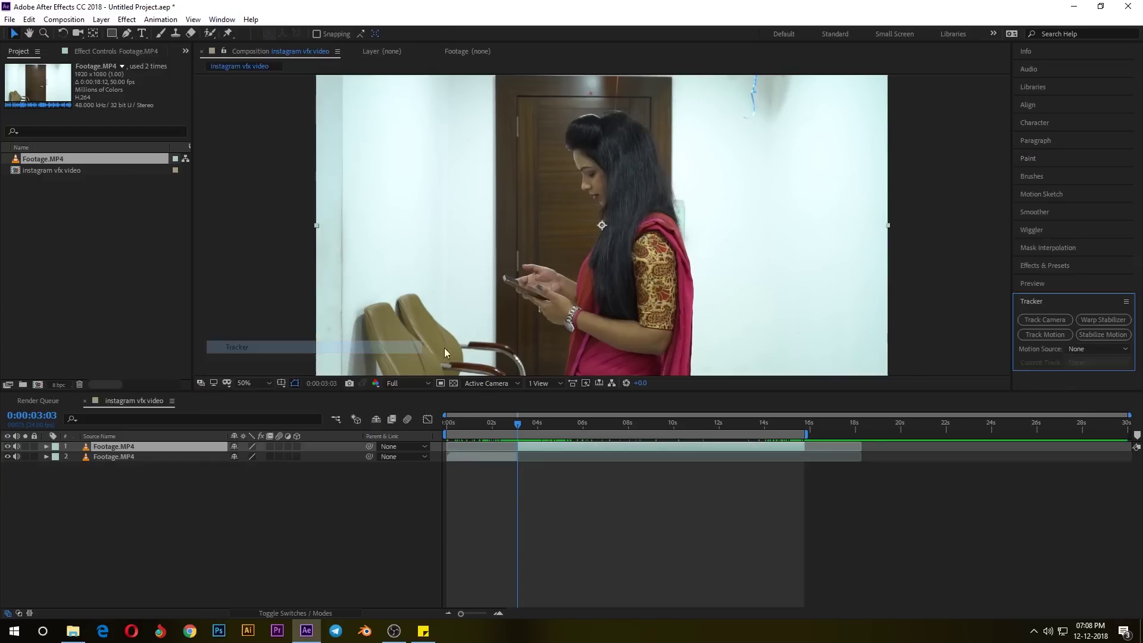
left_click(1055, 300)
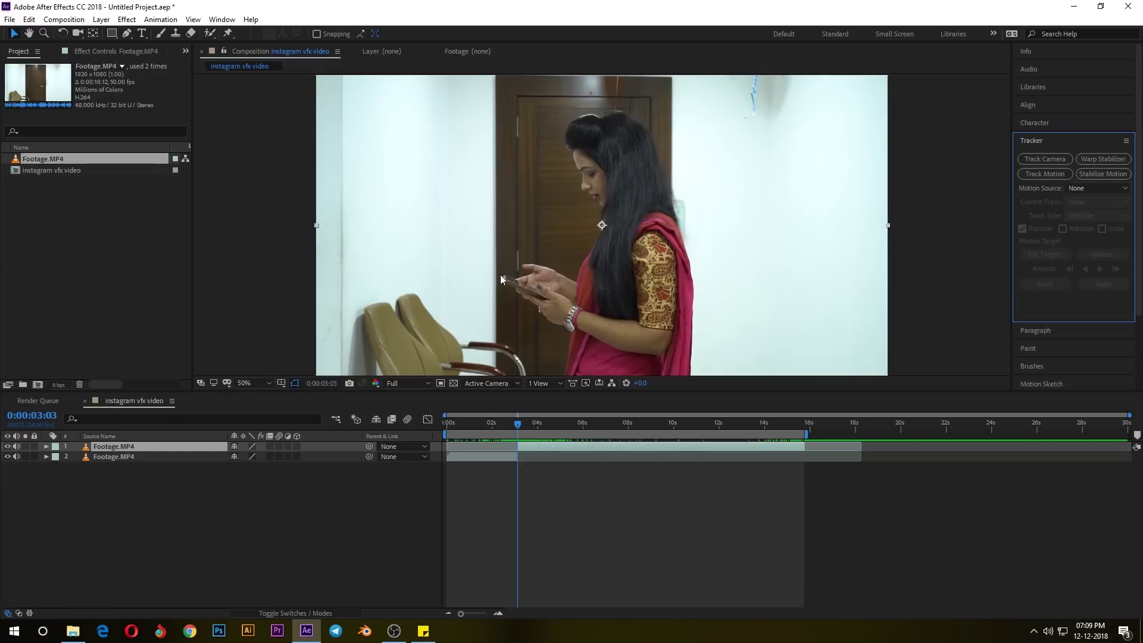
Motion-track the position of the later footage part with Track Point 1 on the phone's far tip, analyze forward, and review the track
left_click(561, 453)
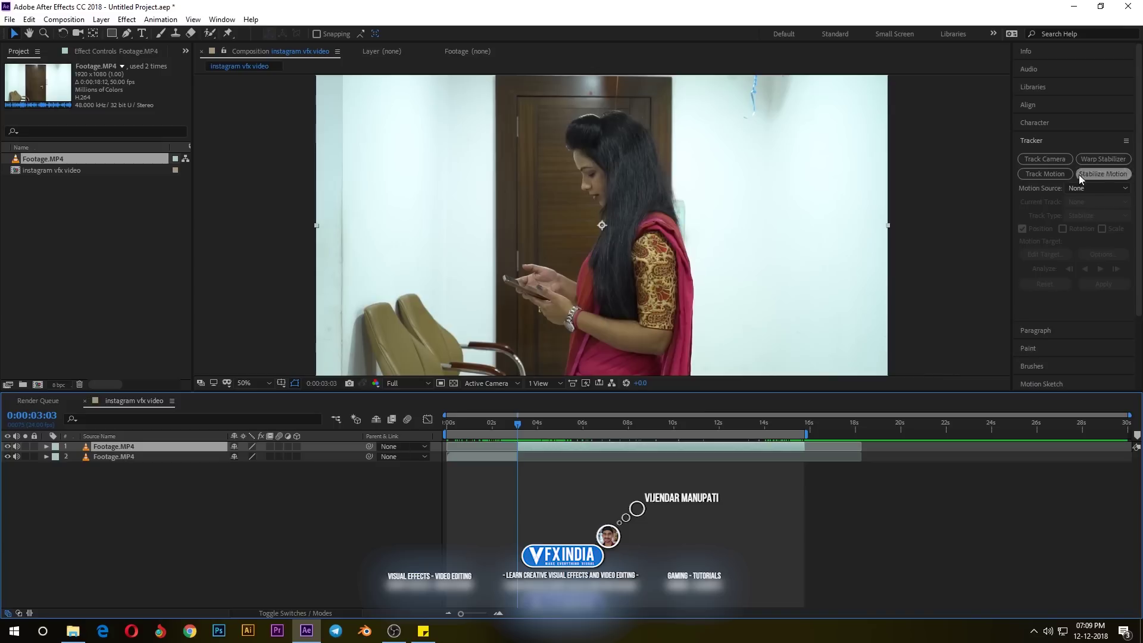
left_click(1061, 174)
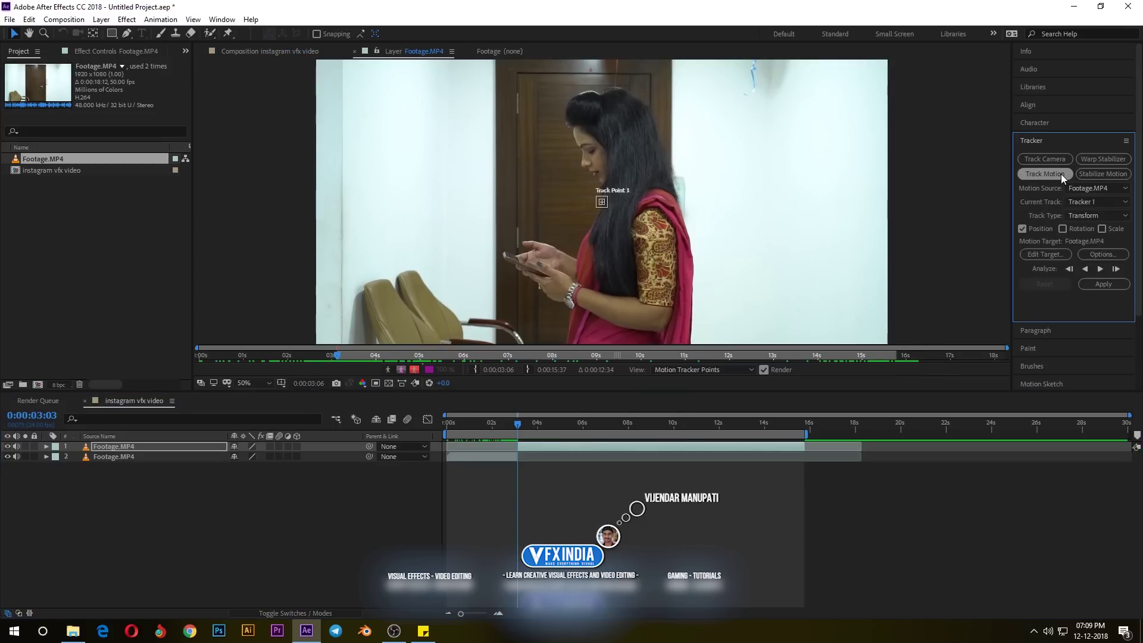
scroll(583, 249, "up", 1)
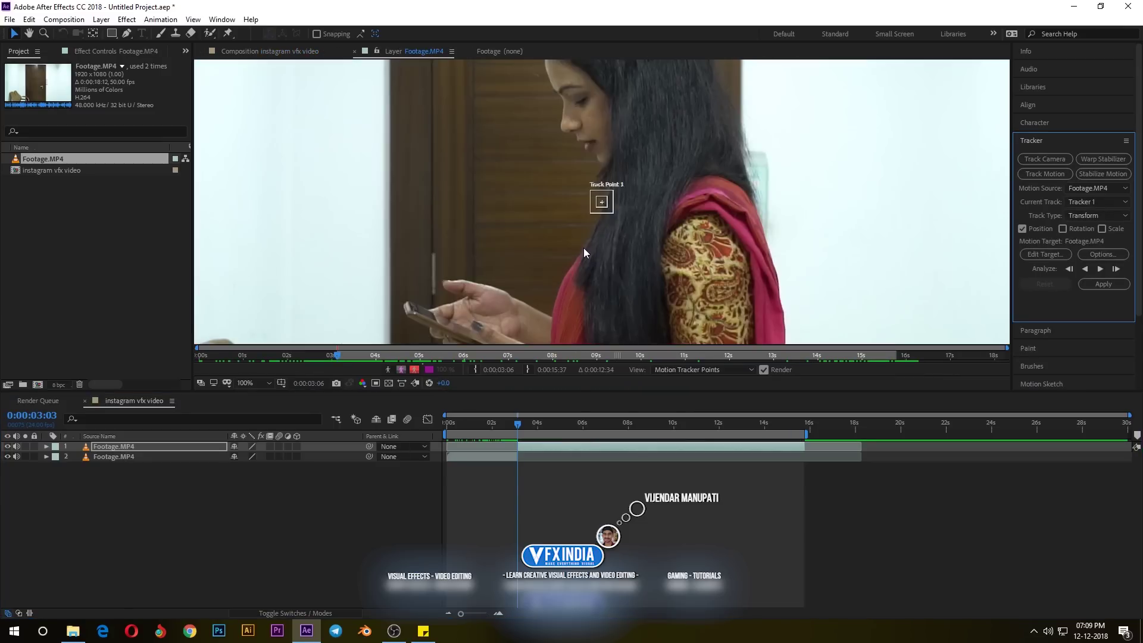
left_click_drag(586, 267, 607, 189)
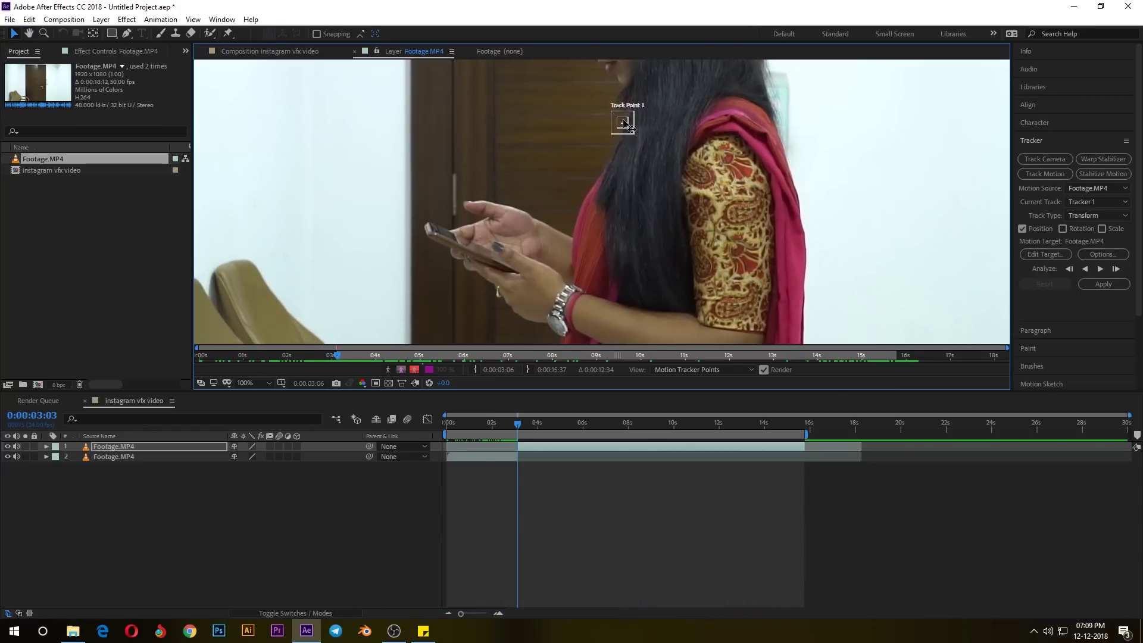
left_click_drag(627, 123, 439, 234)
scroll(464, 242, "up", 2)
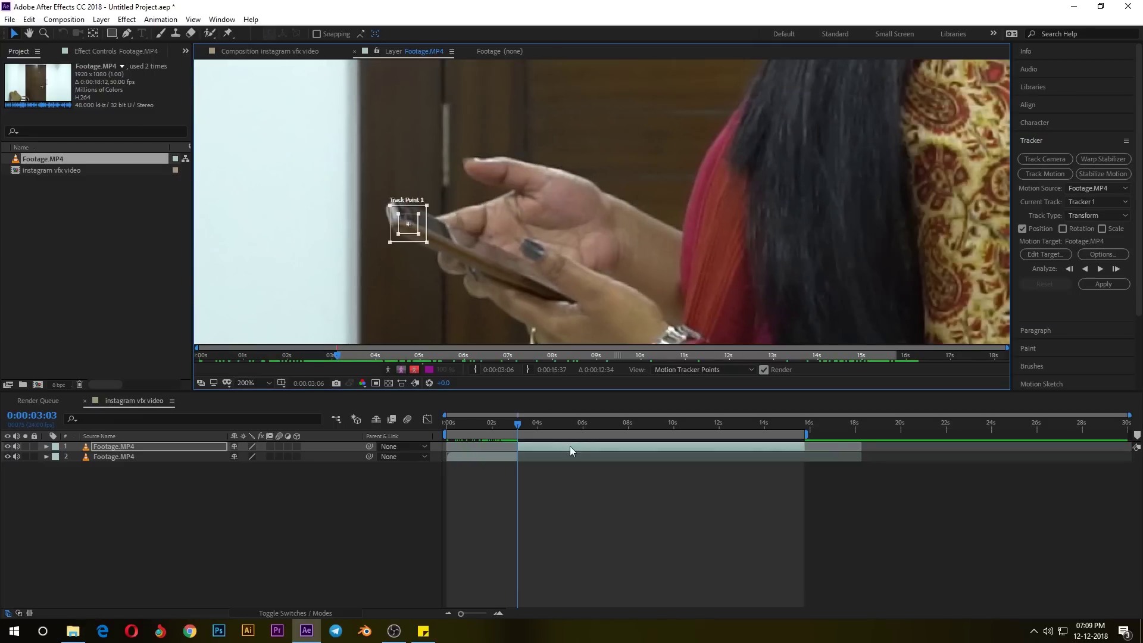
left_click(1105, 270)
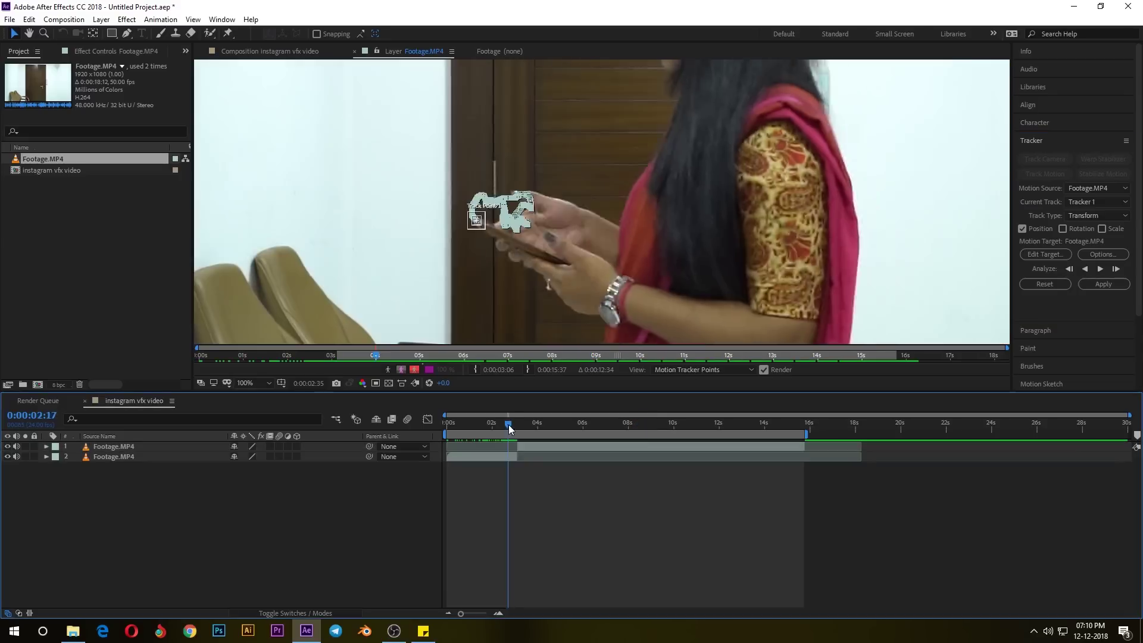
left_click_drag(508, 424, 718, 435)
Add a null object layer to the composition
left_click(101, 19)
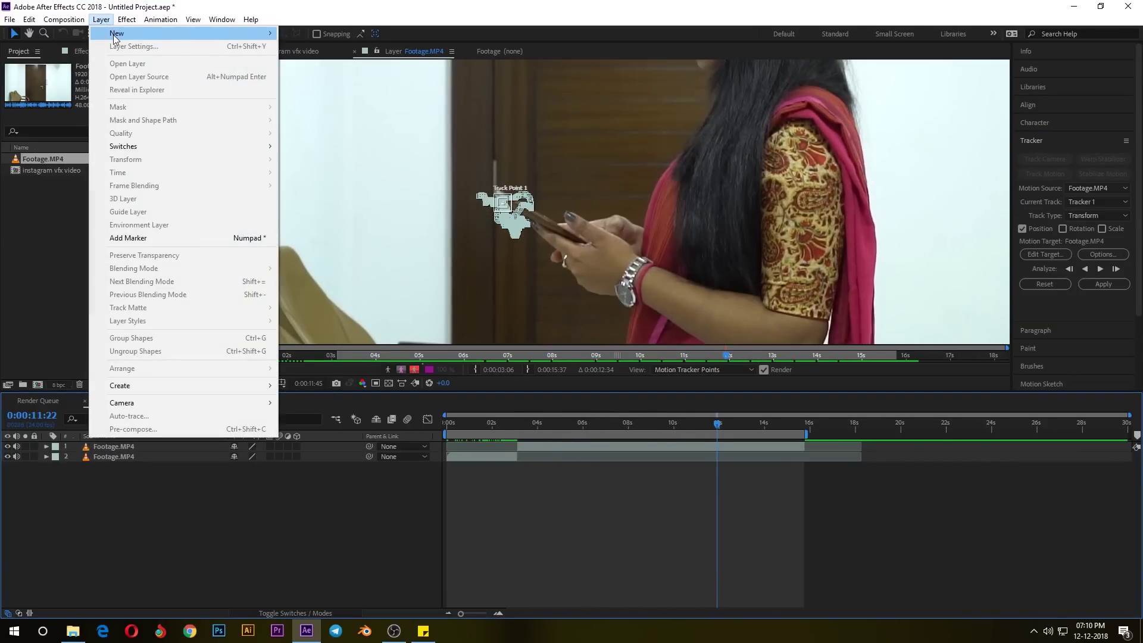
mouse_move(256, 34)
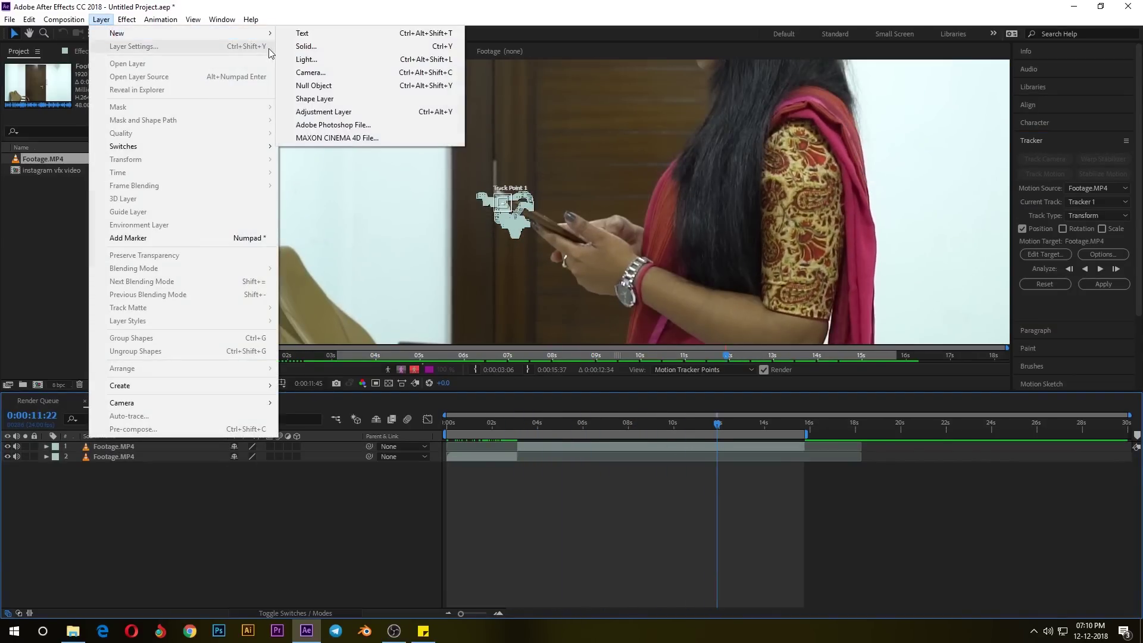
left_click(357, 88)
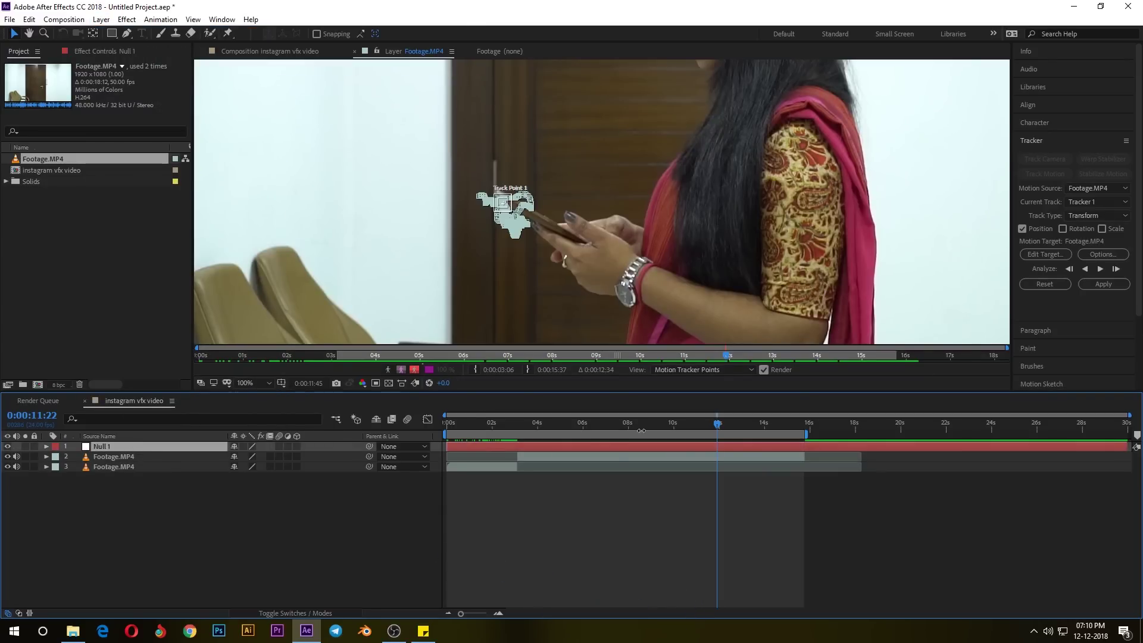
Go to 0:00:03:03 and set the tracker's motion target to the Null 1 layer
left_click_drag(640, 426, 524, 427)
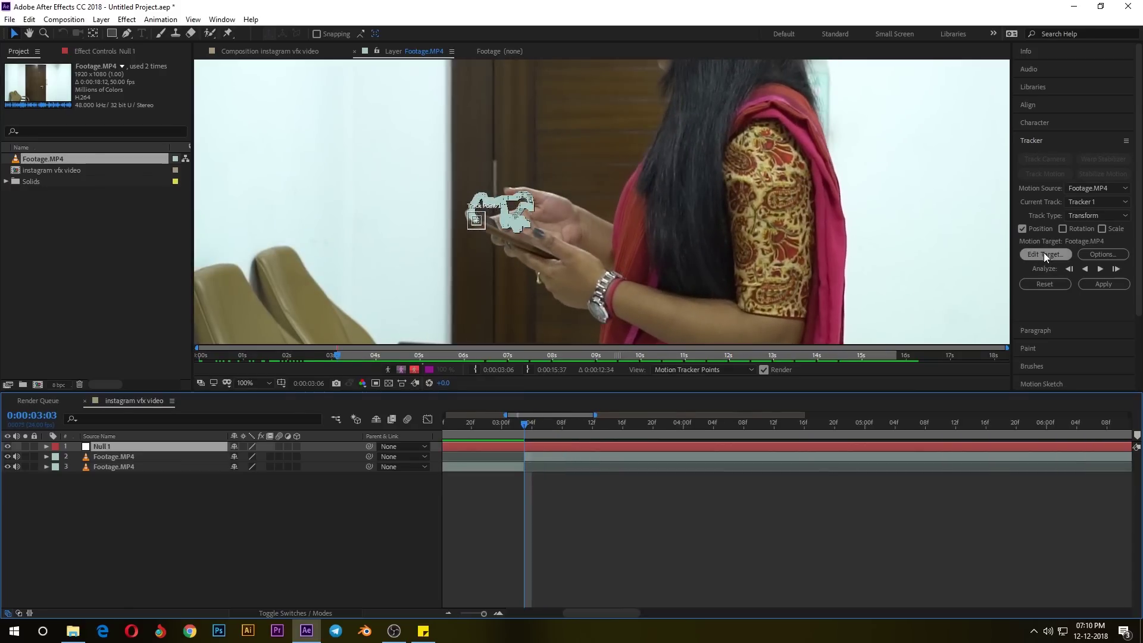
left_click(1062, 256)
left_click(1062, 256)
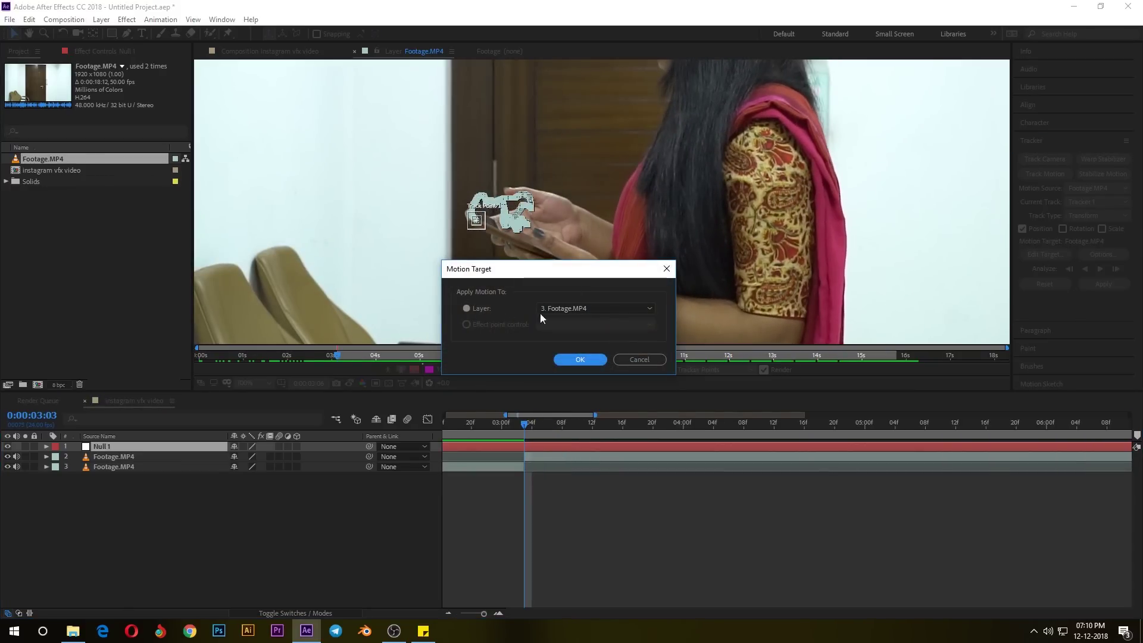
left_click(602, 310)
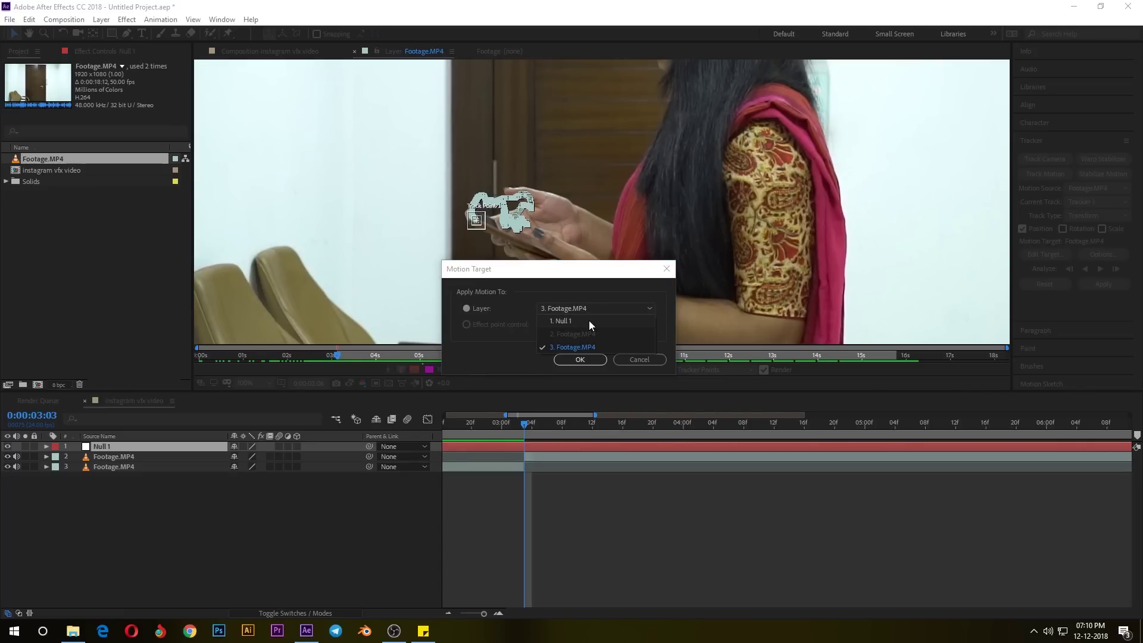
left_click(588, 320)
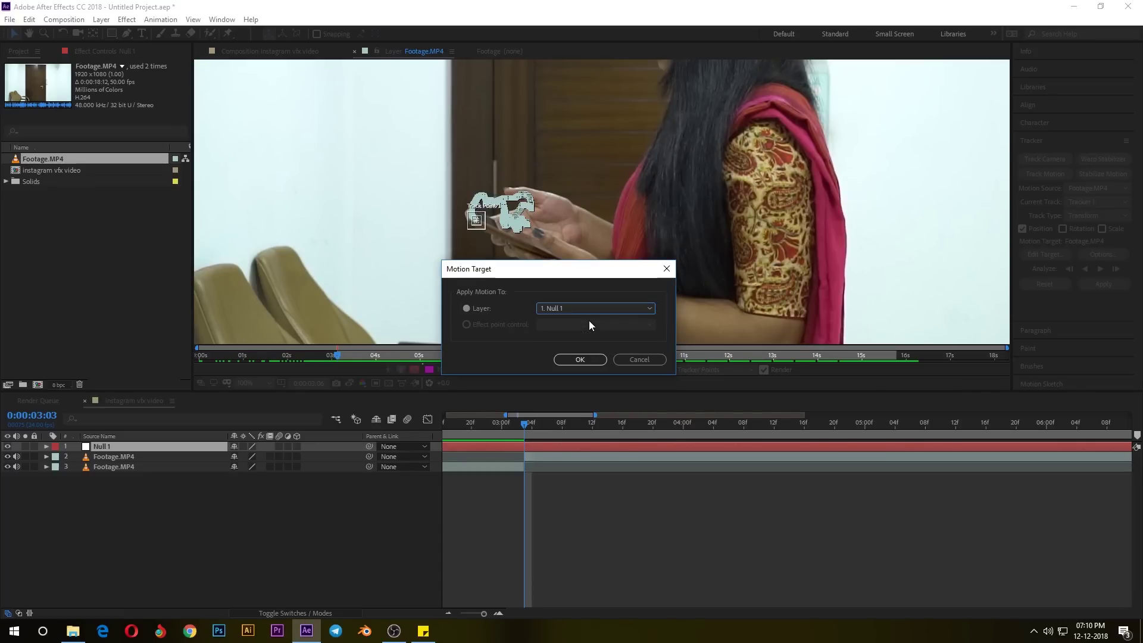
left_click(572, 361)
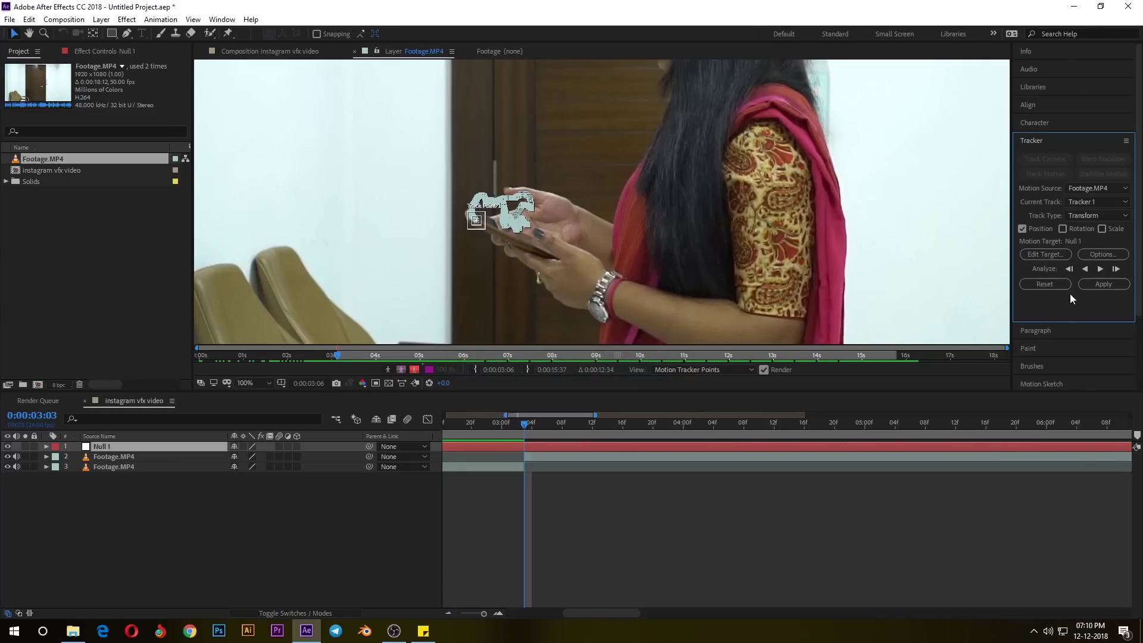
Apply the tracked motion to the null with the X and Y dimensions
left_click(1103, 284)
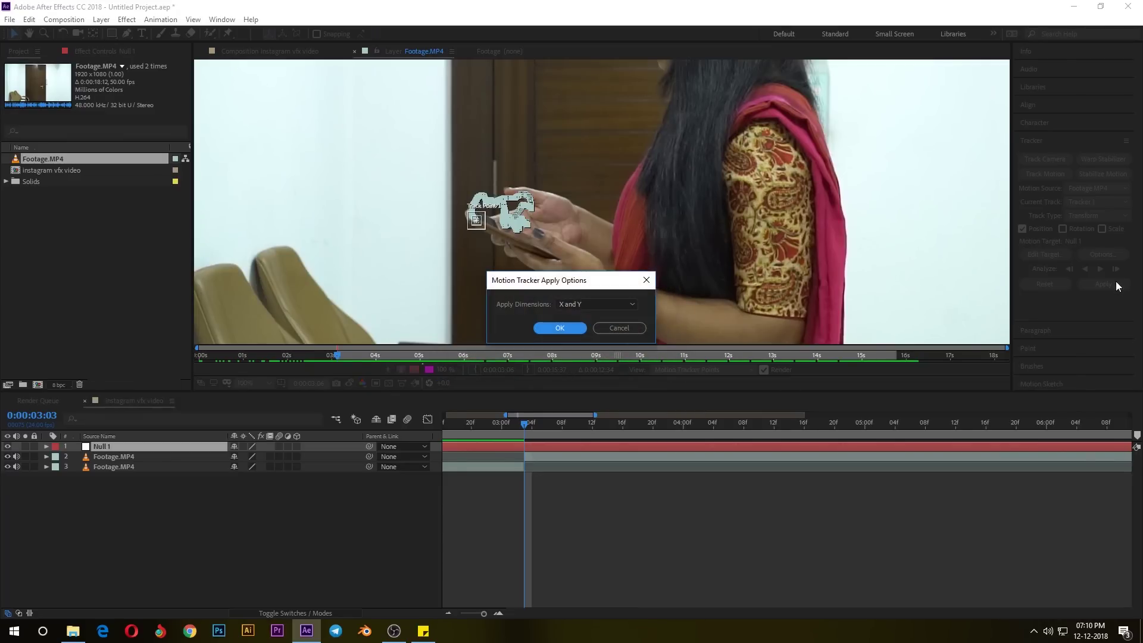
left_click(568, 305)
left_click(572, 317)
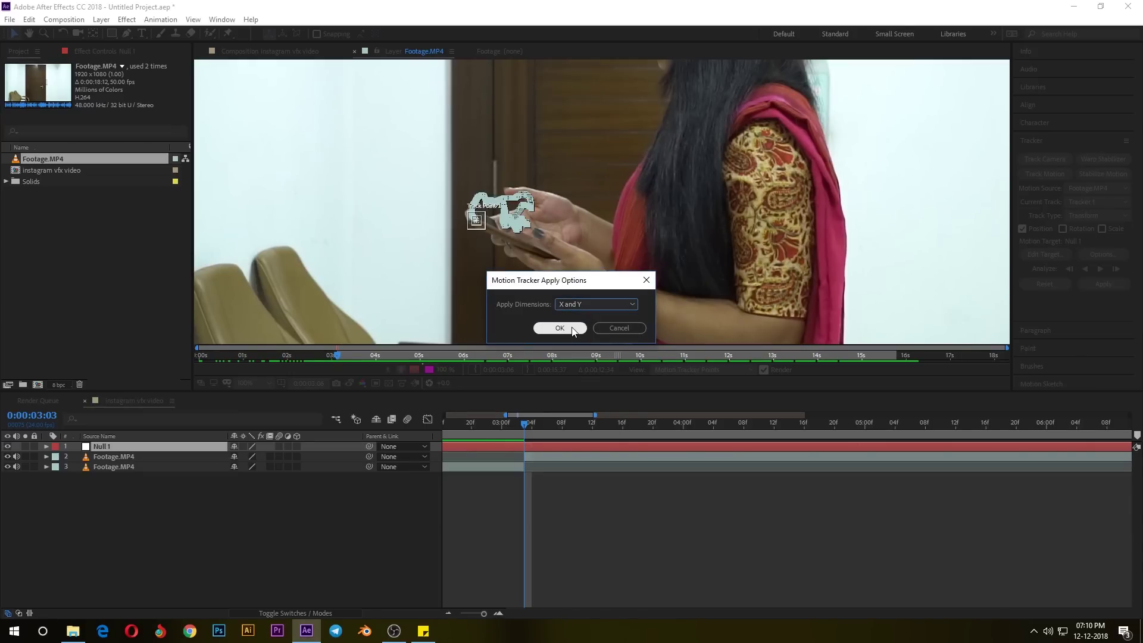
left_click(571, 328)
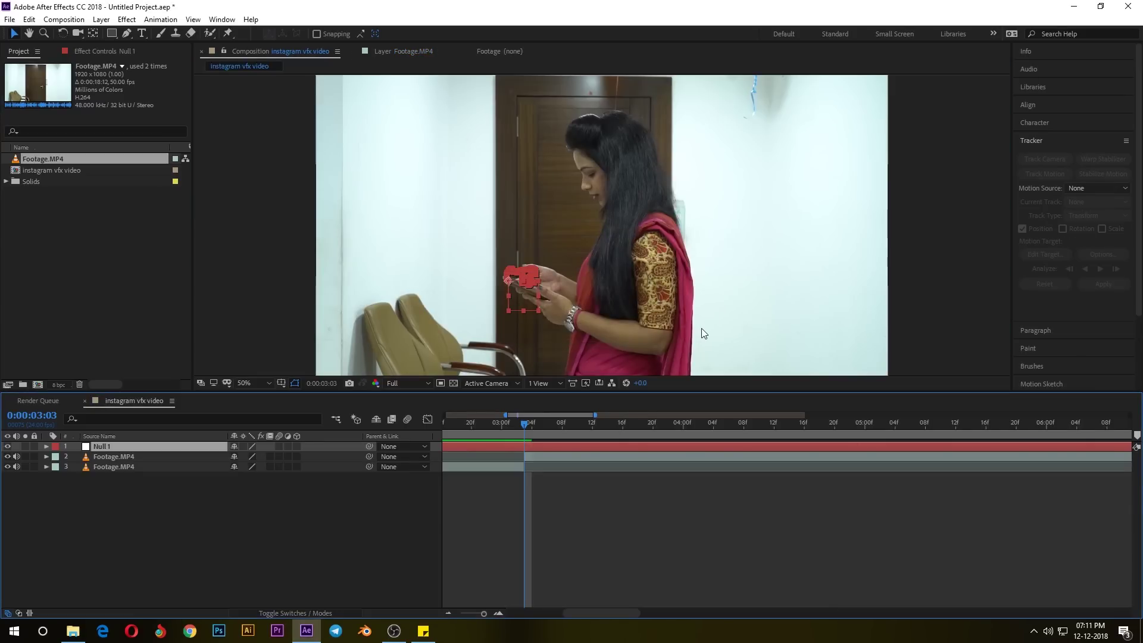
Expand the later footage layer and the Null 1 layer to examine their tracking keyframes
left_click(51, 457)
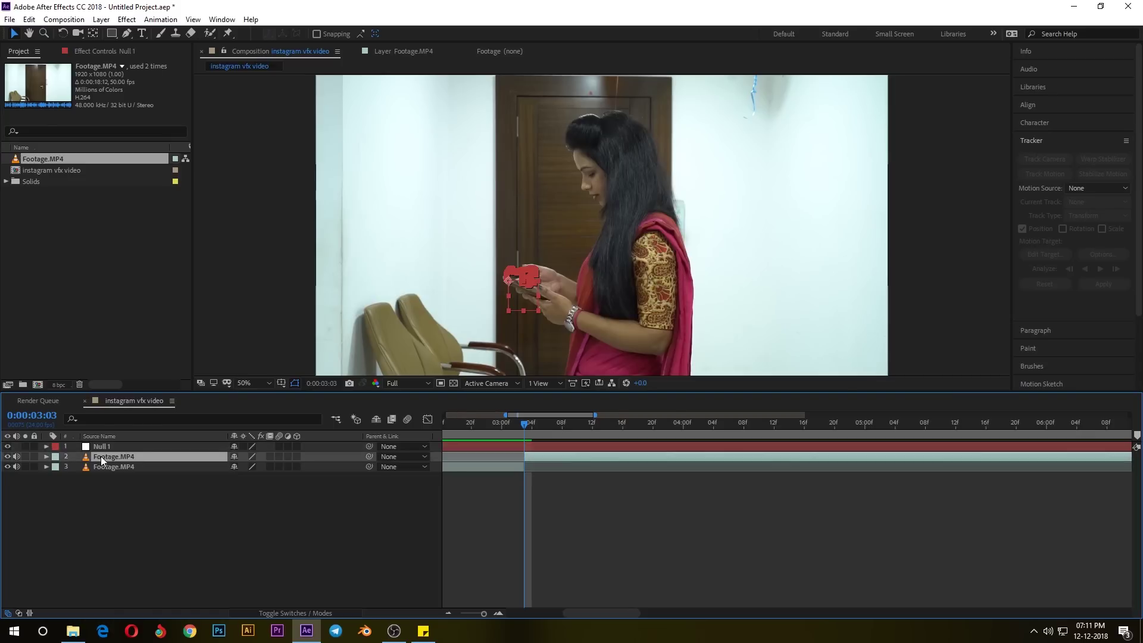
left_click(47, 456)
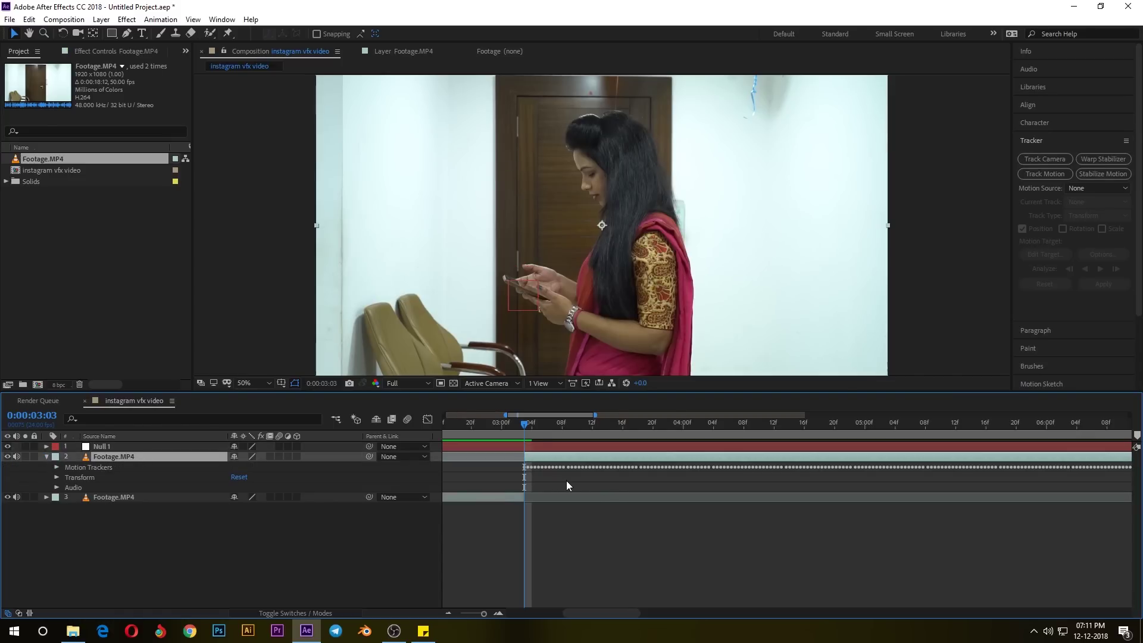
left_click(89, 446)
left_click(47, 446)
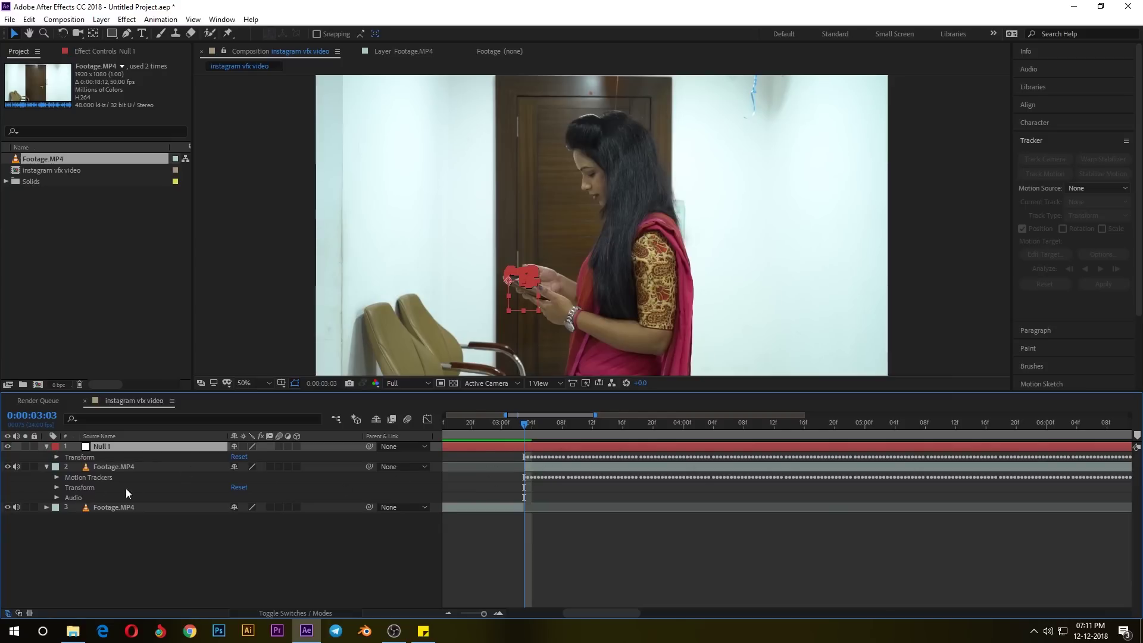
Import Love Symbol, Page 1, Page 2 and Page 3 from the Footage folder and add Page 1.jpg above the null in the composition
left_click(72, 631)
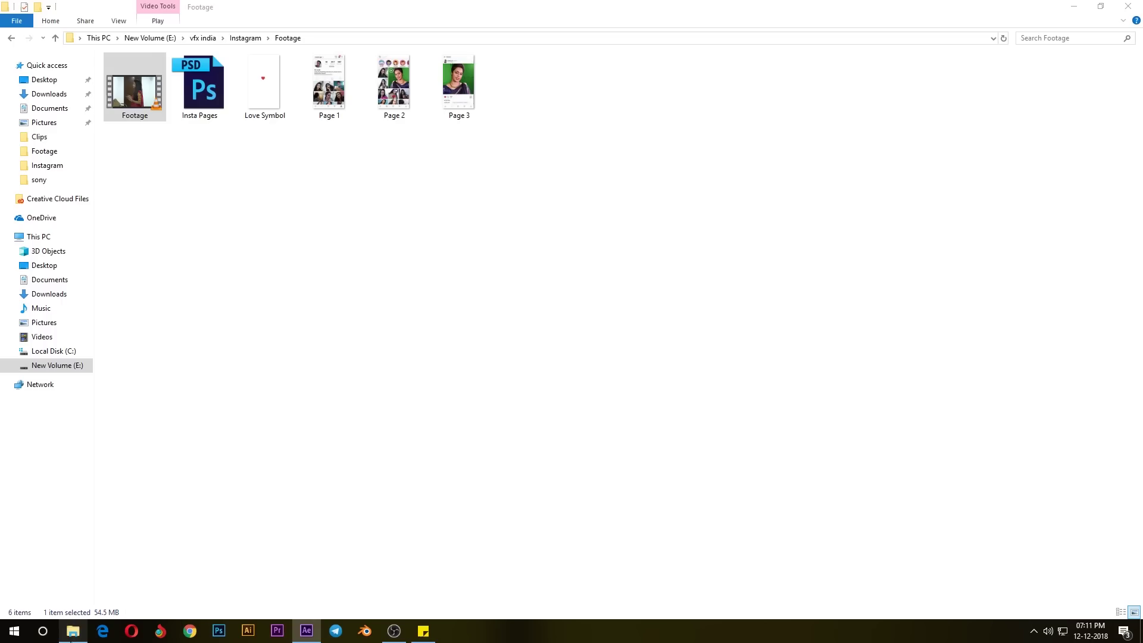
left_click(484, 356)
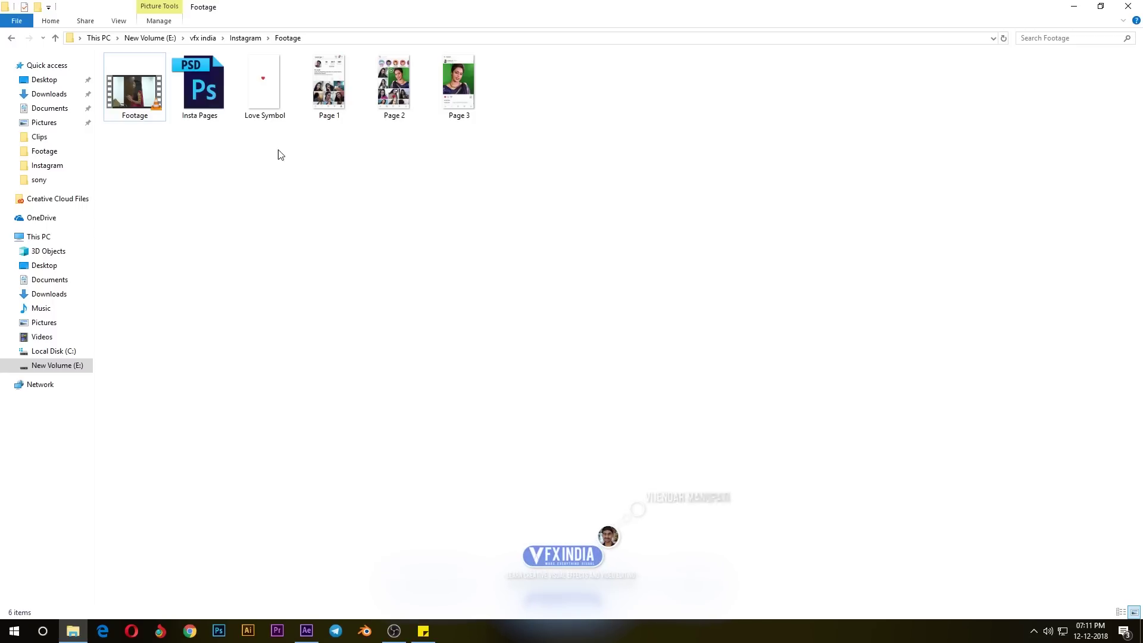
left_click_drag(271, 151, 84, 230)
left_click_drag(81, 283, 111, 443)
key("comma")
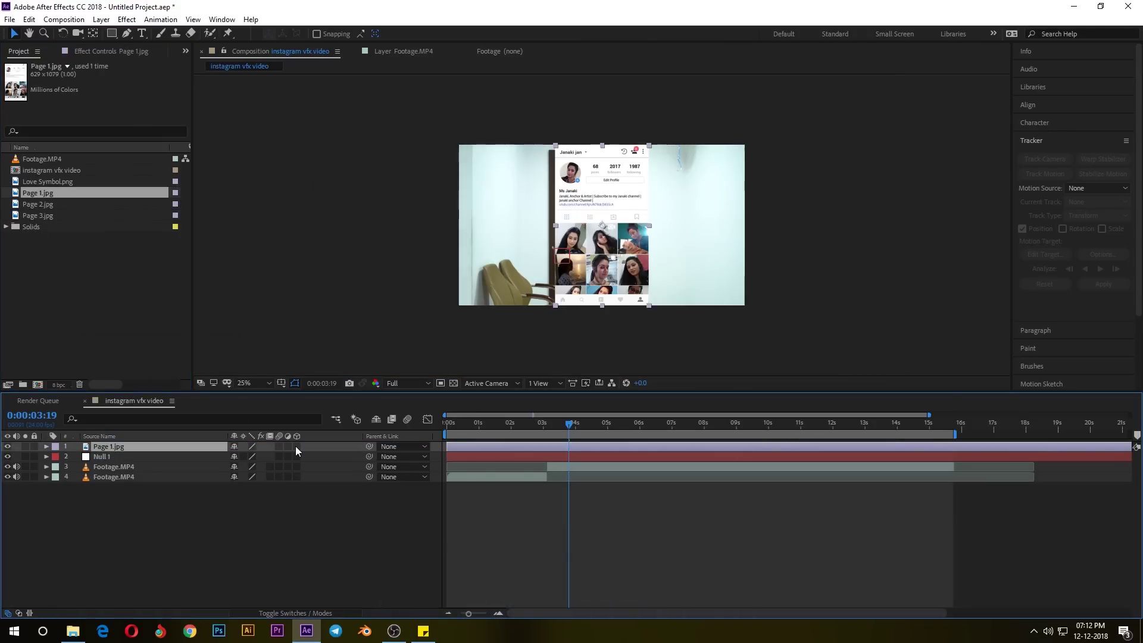
Make the Page 1.jpg layer 3D, scale it to 65% and move it over beside the woman's phone
left_click(297, 446)
left_click(46, 447)
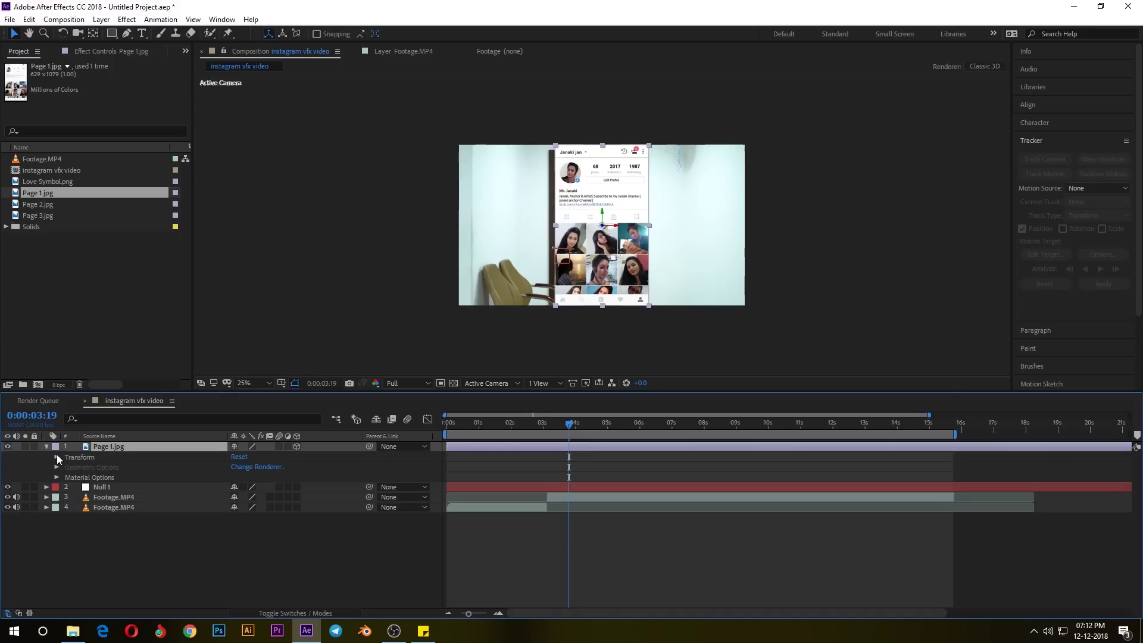
left_click(57, 457)
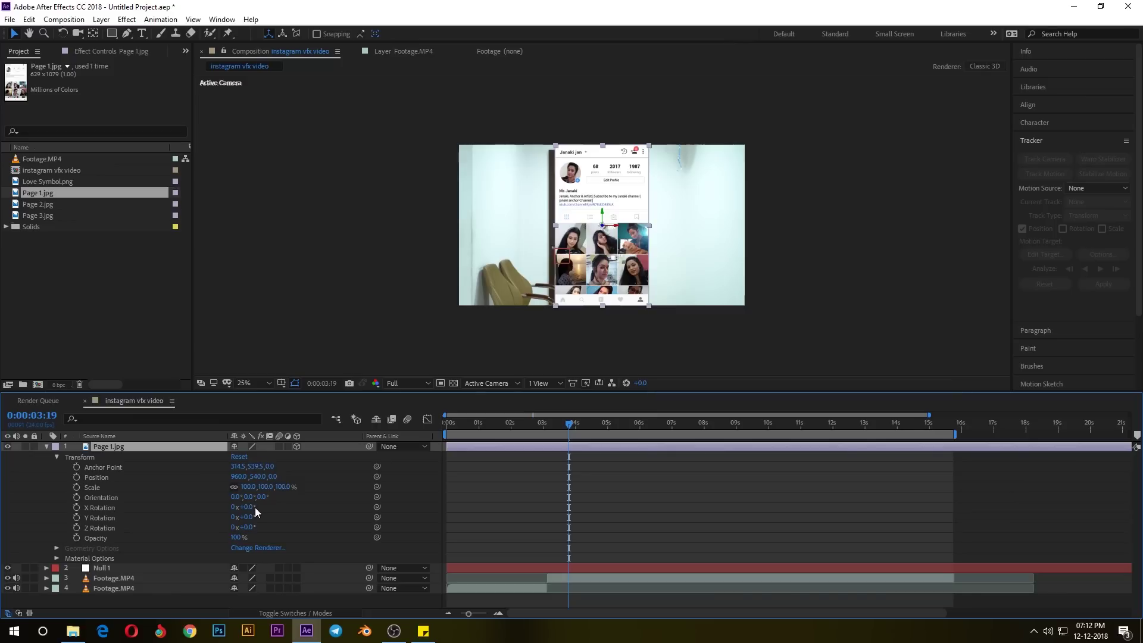
left_click_drag(264, 492, 263, 495)
key("period")
left_click_drag(635, 228, 510, 228)
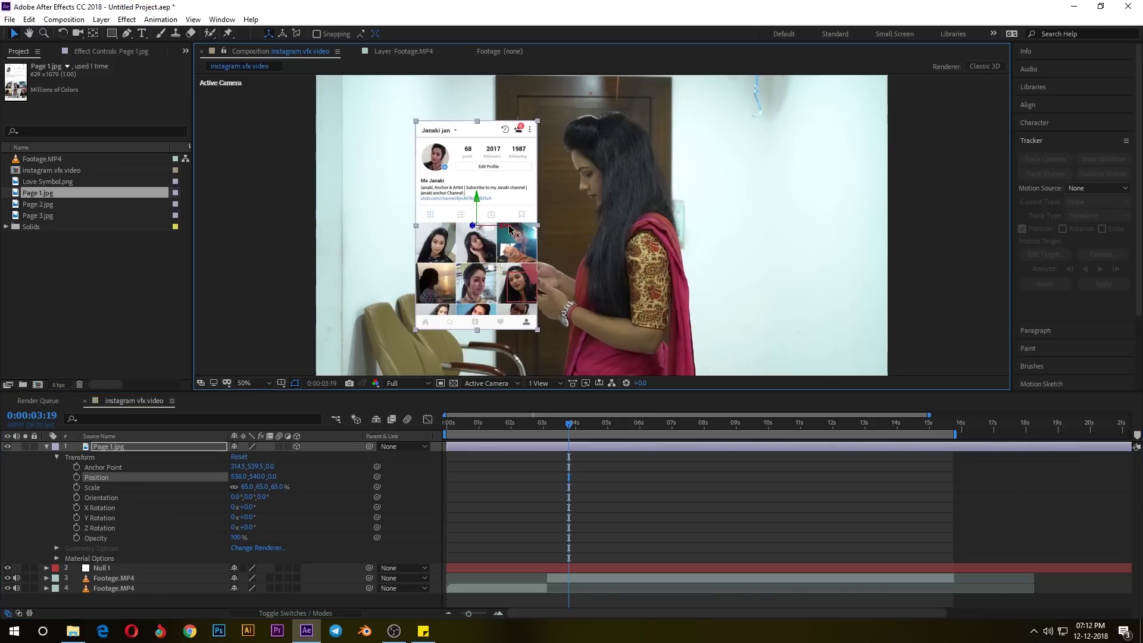
Rotate Page 1.jpg to -120° on Y, raise it above the phone, and move its anchor point to its bottom edge
left_click_drag(246, 518, 262, 510)
left_click_drag(478, 225, 486, 187)
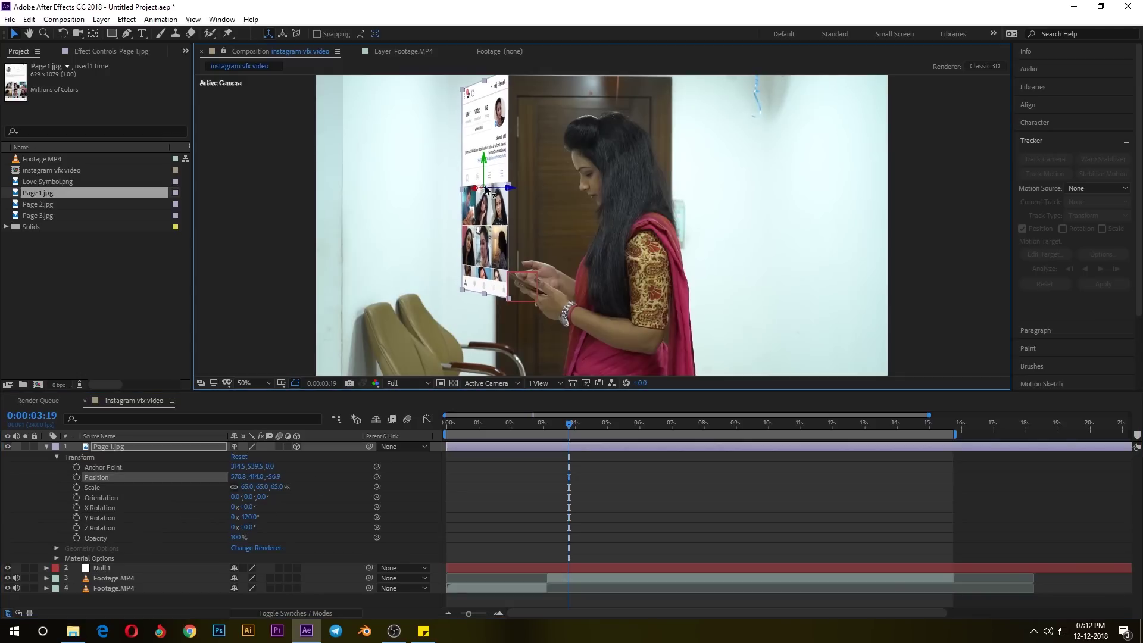
left_click(95, 34)
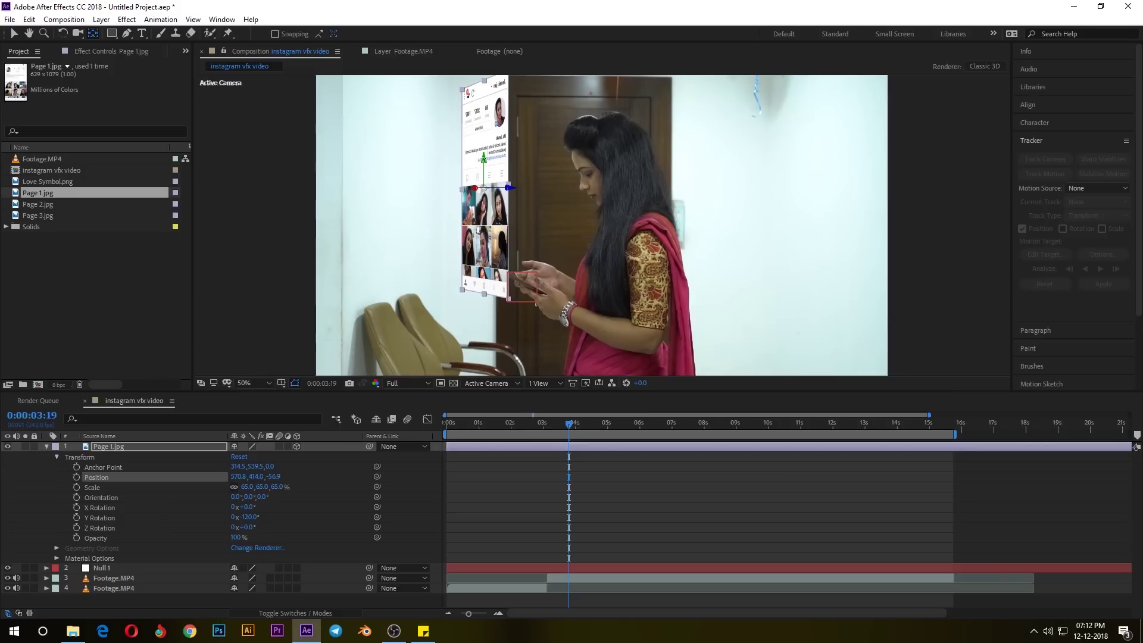
left_click_drag(487, 160, 485, 292)
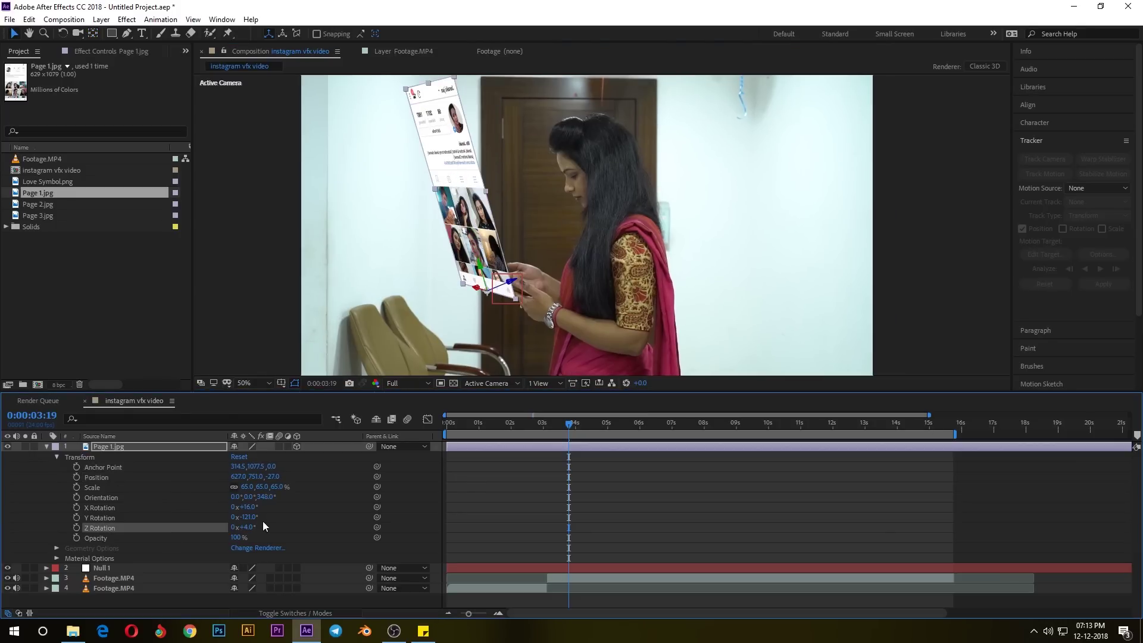
Set Page 1.jpg's X rotation to 10° and Z orientation to 355°, and place its bottom edge at the phone's tip
left_click_drag(255, 507, 248, 509)
left_click_drag(242, 525, 270, 497)
left_click_drag(483, 268, 455, 311)
mouse_move(457, 290)
left_mouse_down()
mouse_move(459, 270)
mouse_move(452, 292)
left_mouse_up()
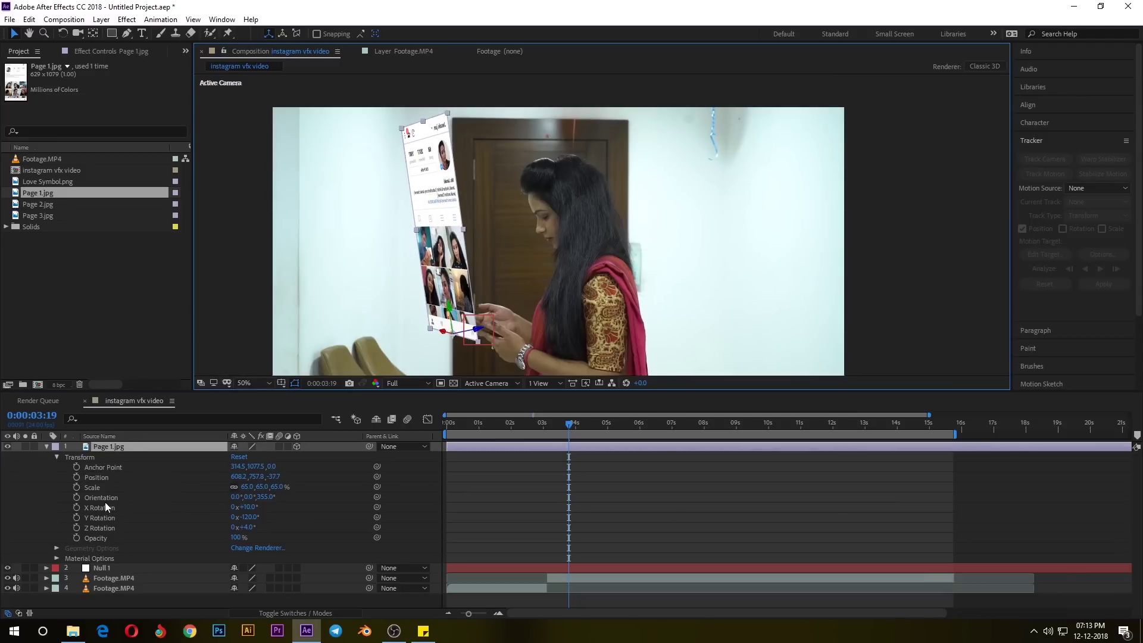
Set the Page 1.jpg layer's opacity to 65% and deselect the layer
left_click(99, 538)
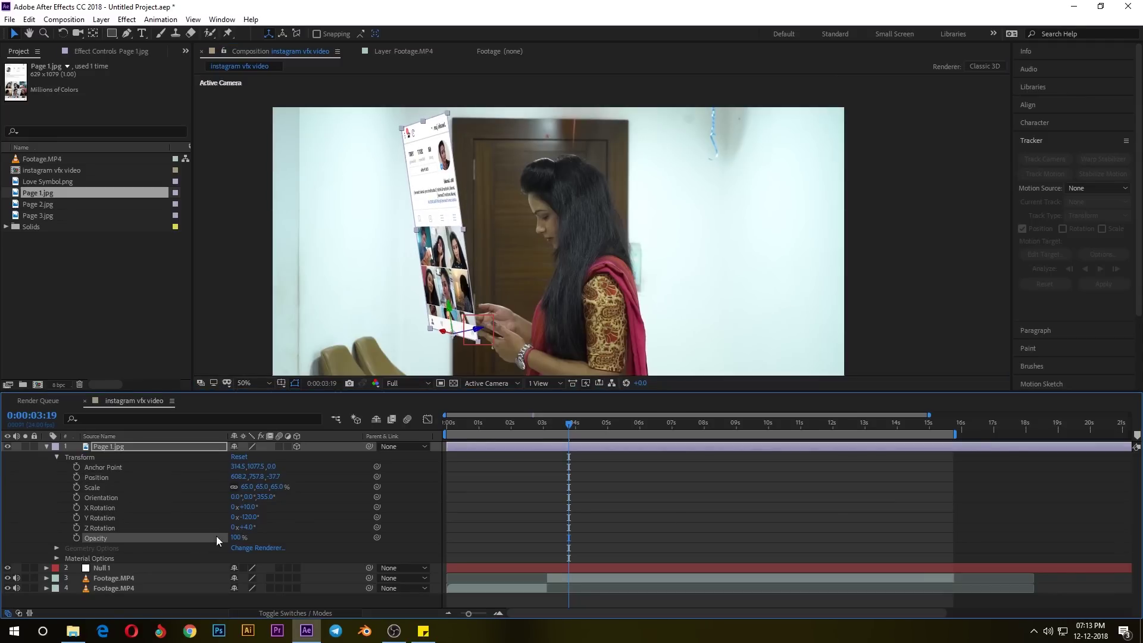
left_click(238, 538)
type("65")
key("Return")
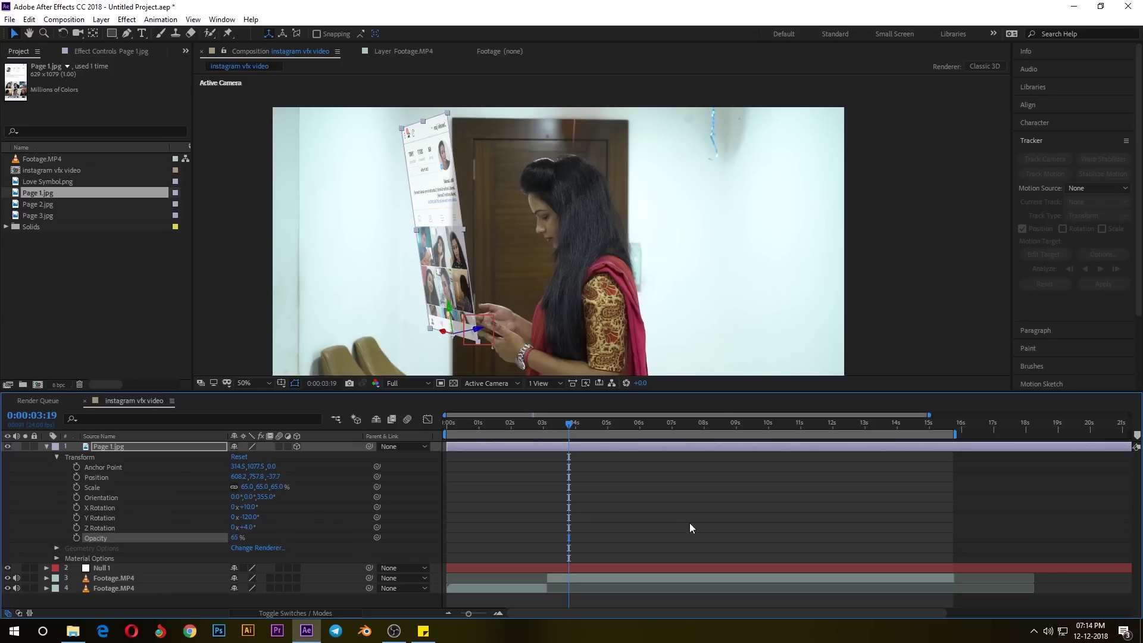
left_click(588, 527)
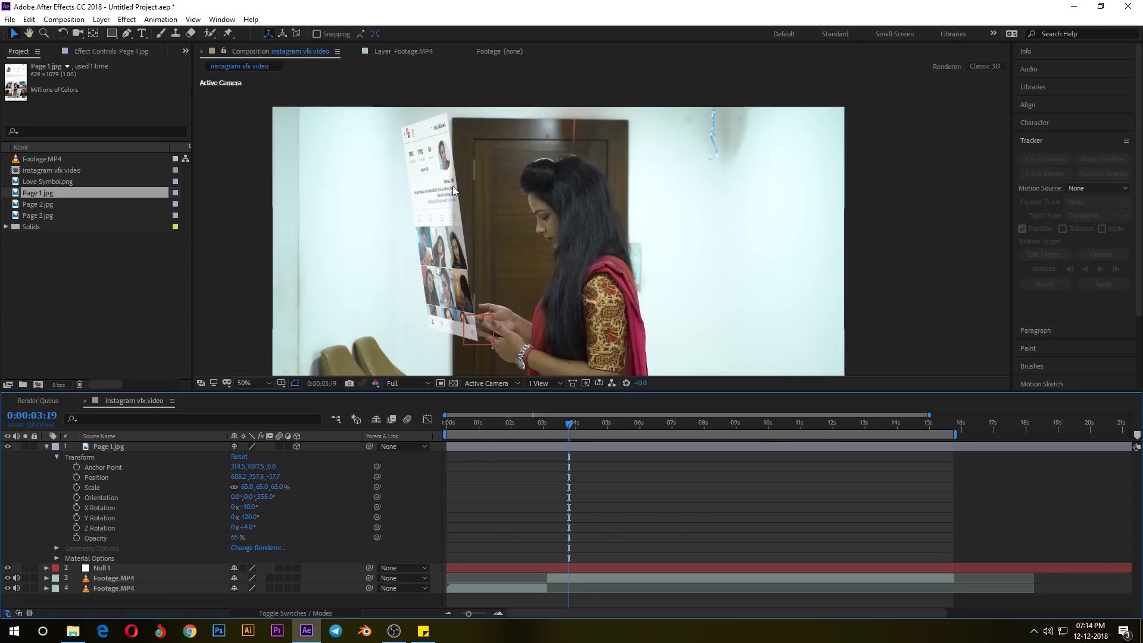
At 0:00:03:04, parent the Page 1.jpg layer to Null 1 and play a preview of the attached page
left_click(563, 425)
left_click_drag(563, 425, 548, 426)
left_click(40, 445)
left_click(46, 447)
left_click(174, 545)
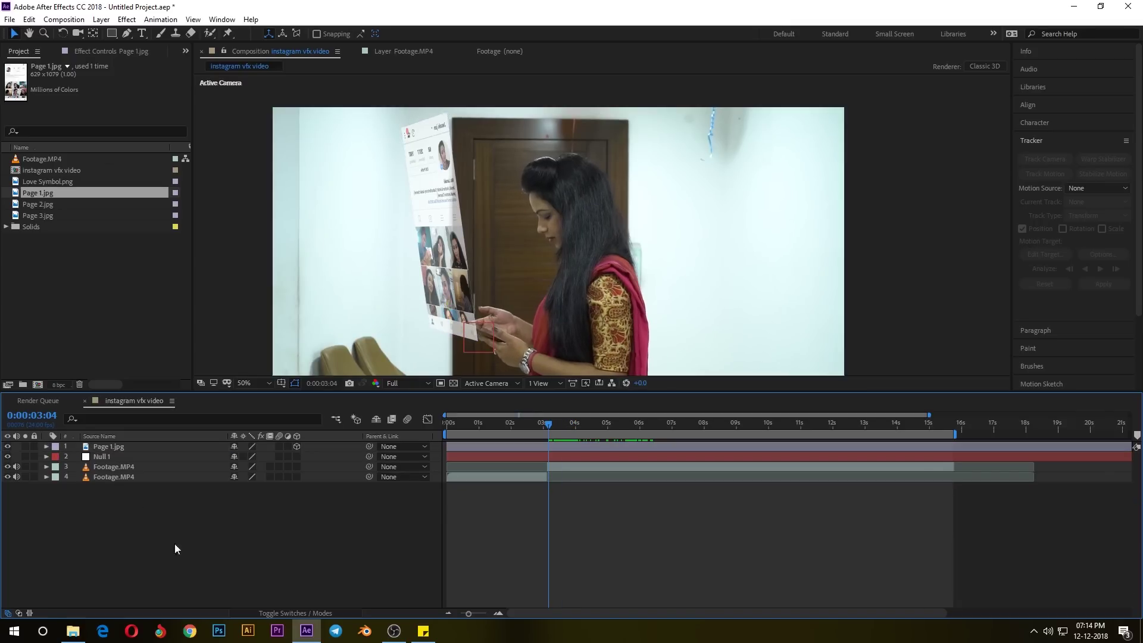
left_click(120, 458)
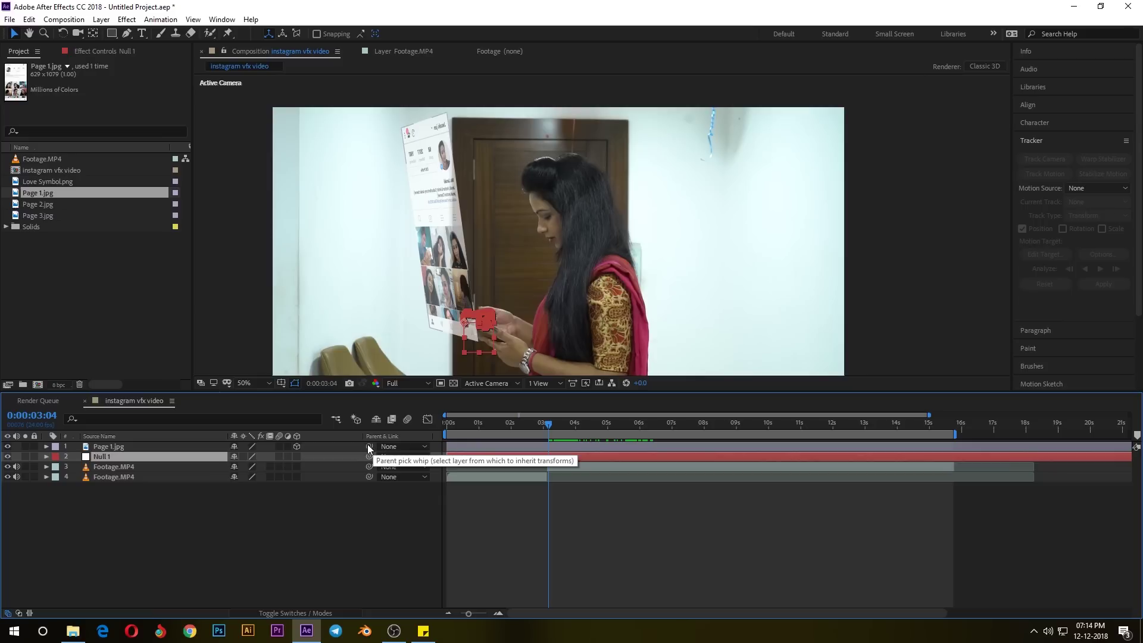
left_click_drag(352, 449, 135, 455)
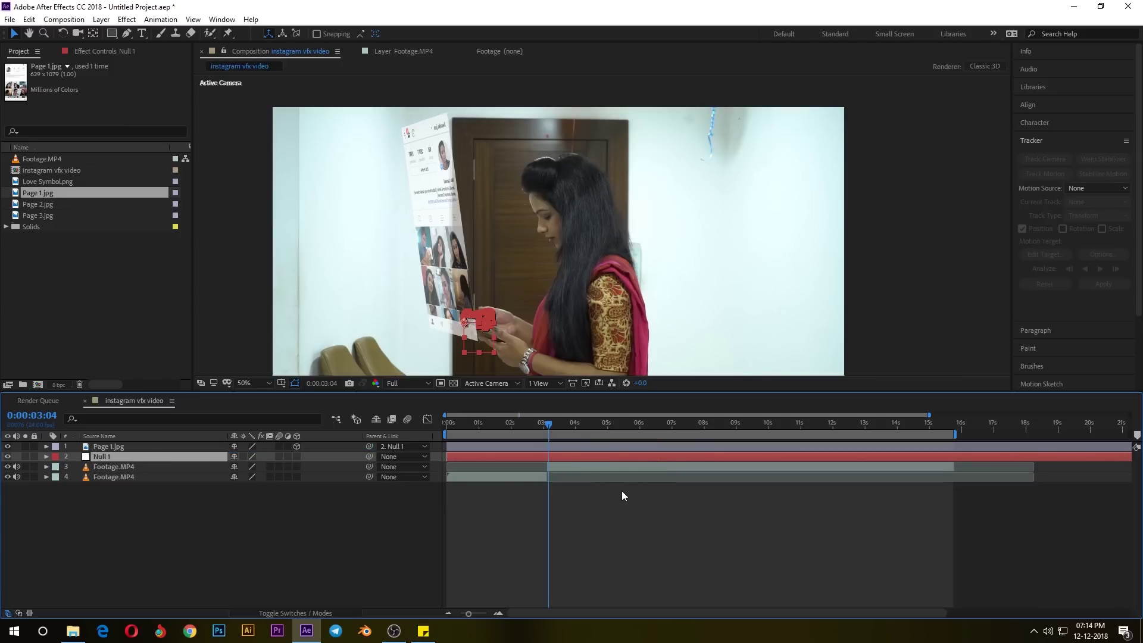
left_click(121, 445)
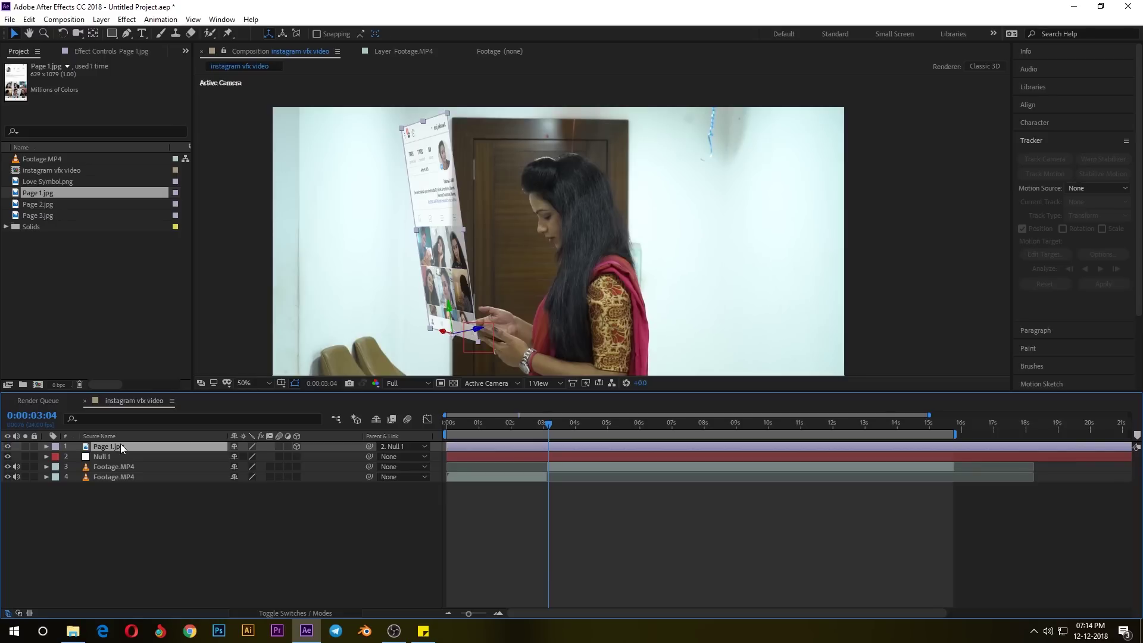
key("space")
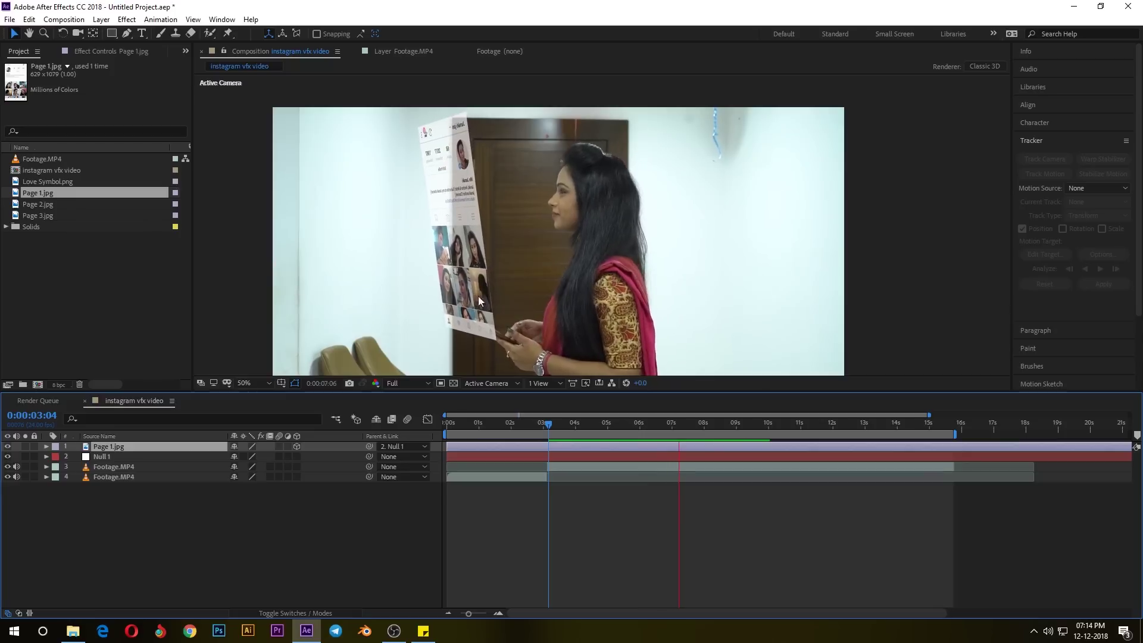
Pre-compose the Page 1.jpg layer as "Pages", leaving all attributes in the instagram vfx video composition
left_click(125, 447)
right_click(125, 448)
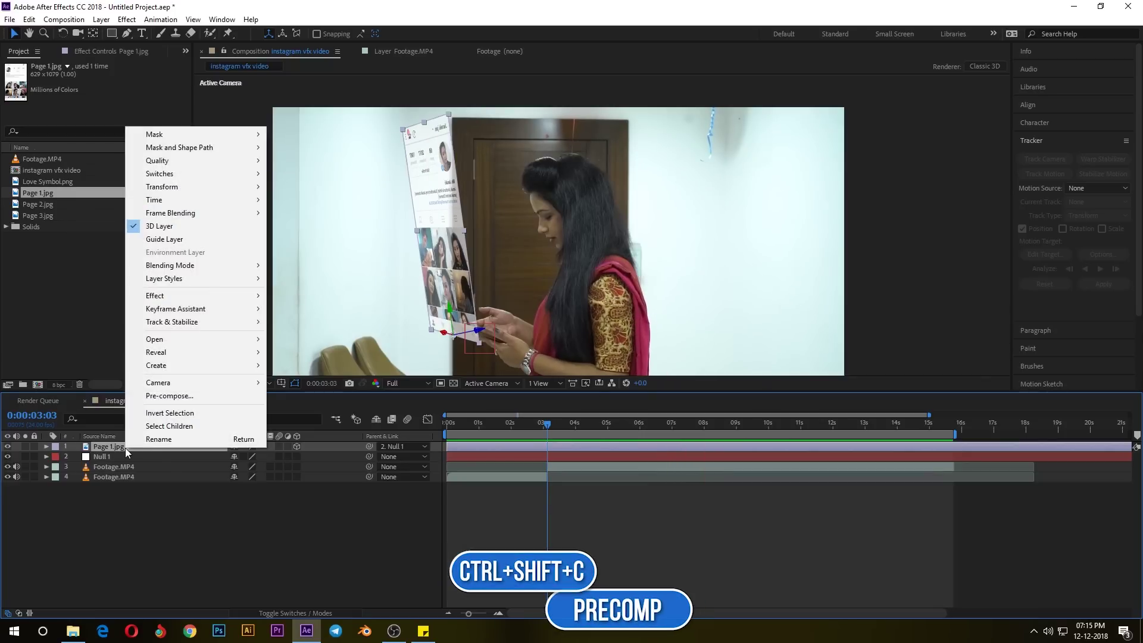
left_click(181, 396)
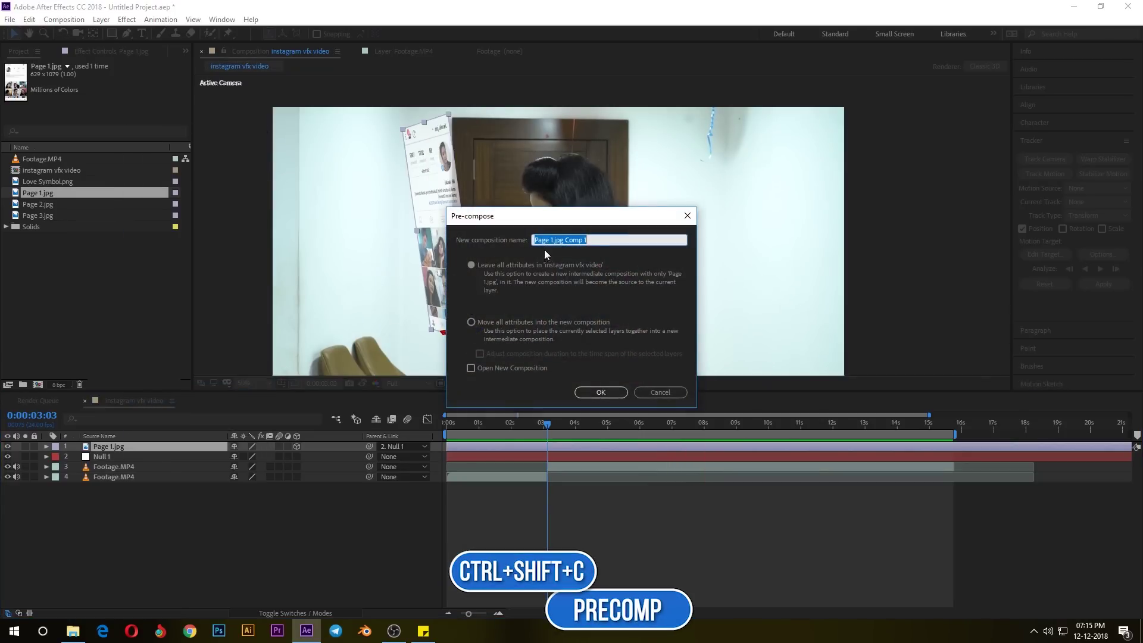
left_click(603, 242)
left_click_drag(603, 242, 550, 241)
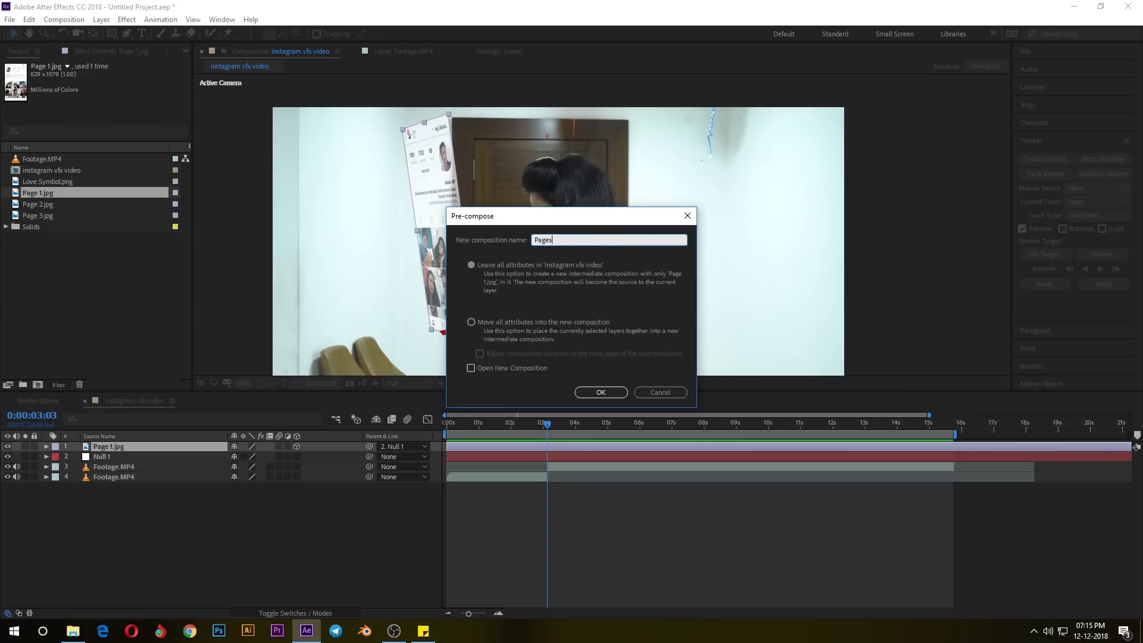
type("s")
left_click(595, 391)
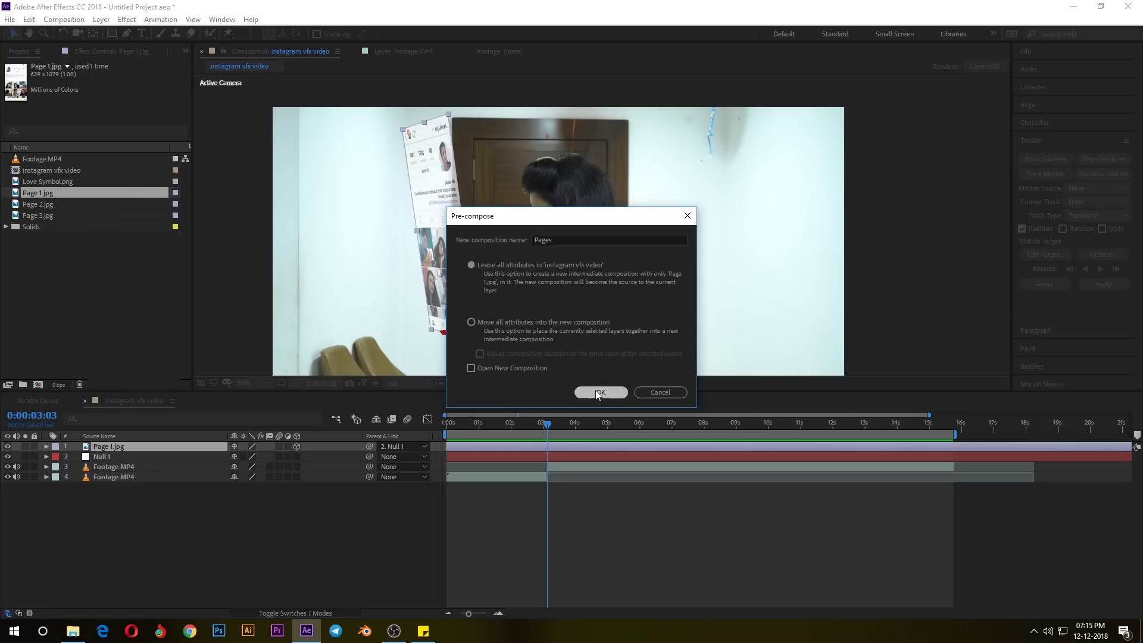
Open the Pages composition and add Page 2.jpg and Page 3.jpg as layers below Page 1.jpg
double_click(126, 448)
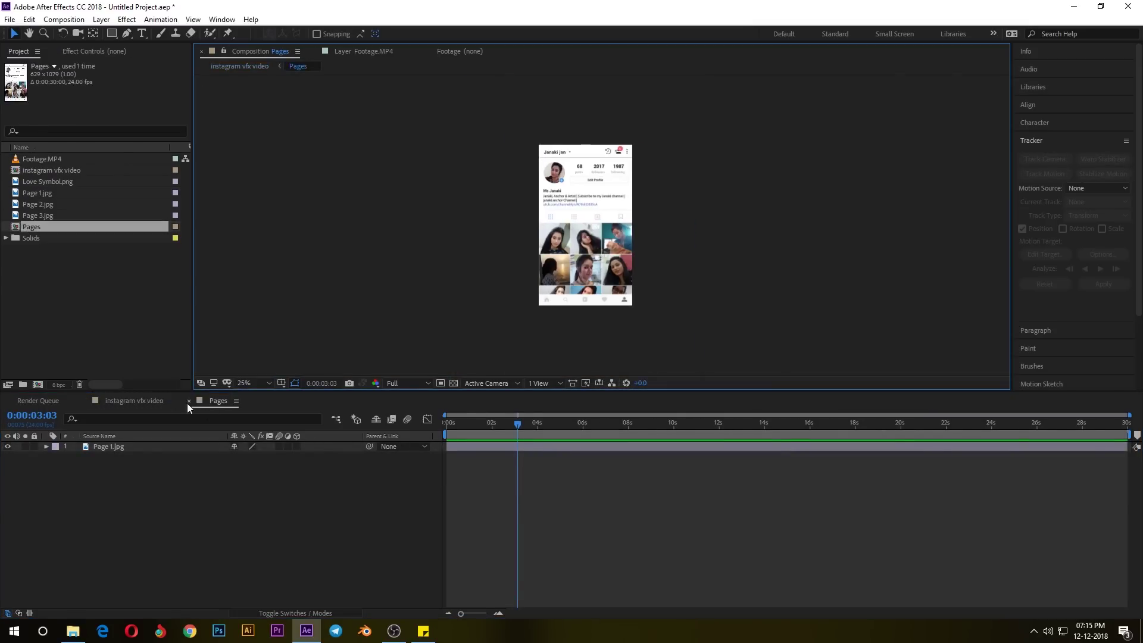
left_click(48, 204)
left_click(48, 215, "ctrl")
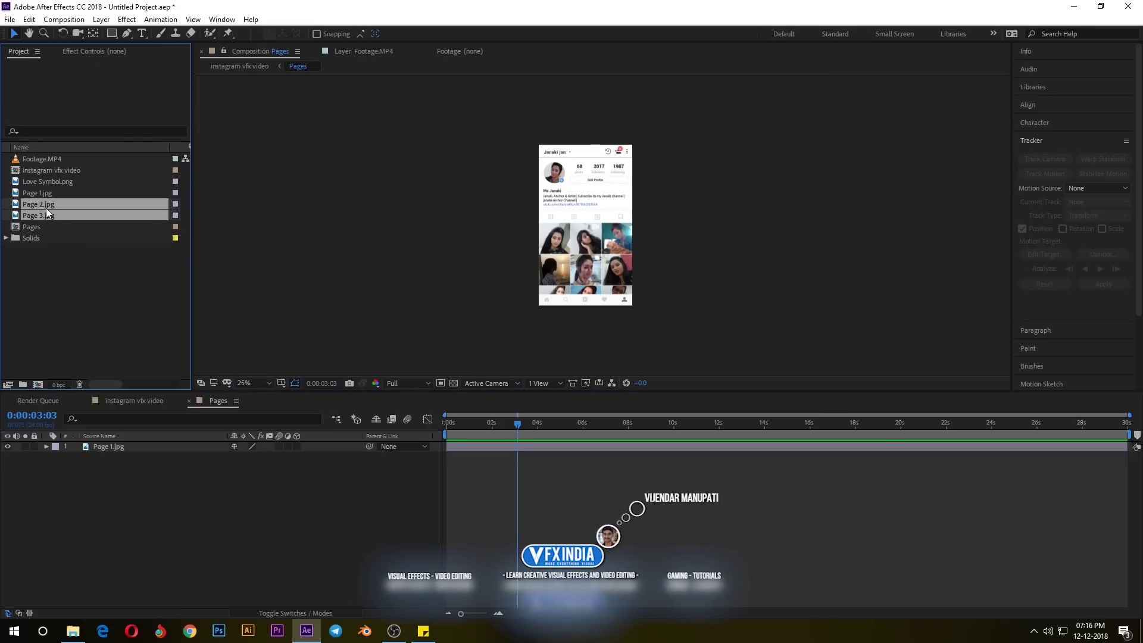
left_click_drag(45, 209, 115, 494)
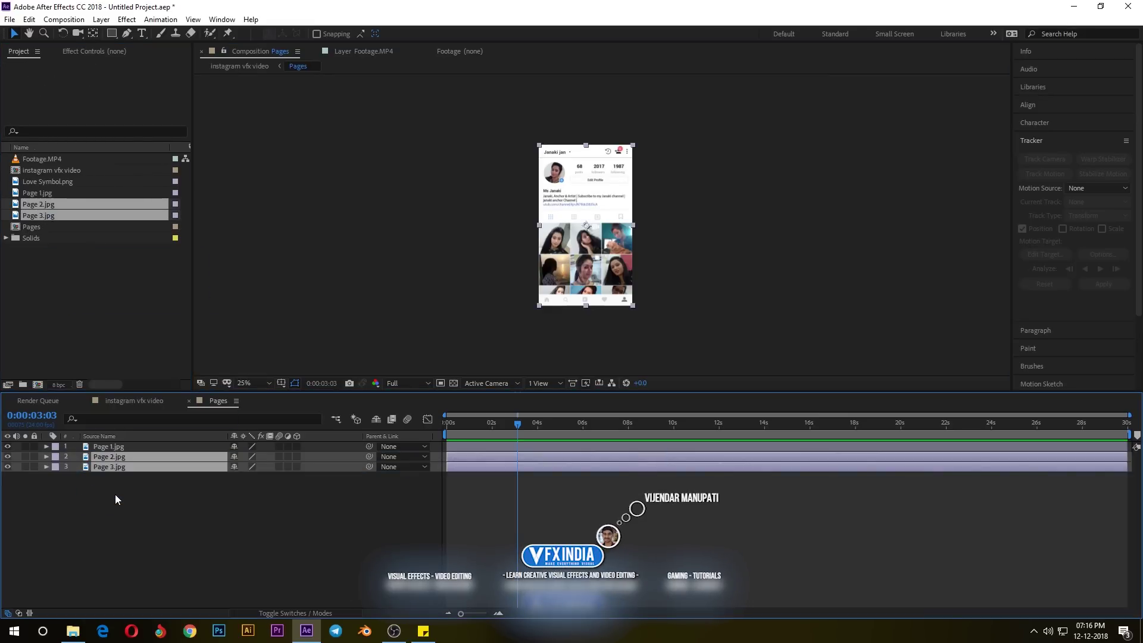
left_click(115, 495)
Temporarily hide the Page 1.jpg and Page 2.jpg layers to check the pages underneath, and show both again
left_click(8, 447)
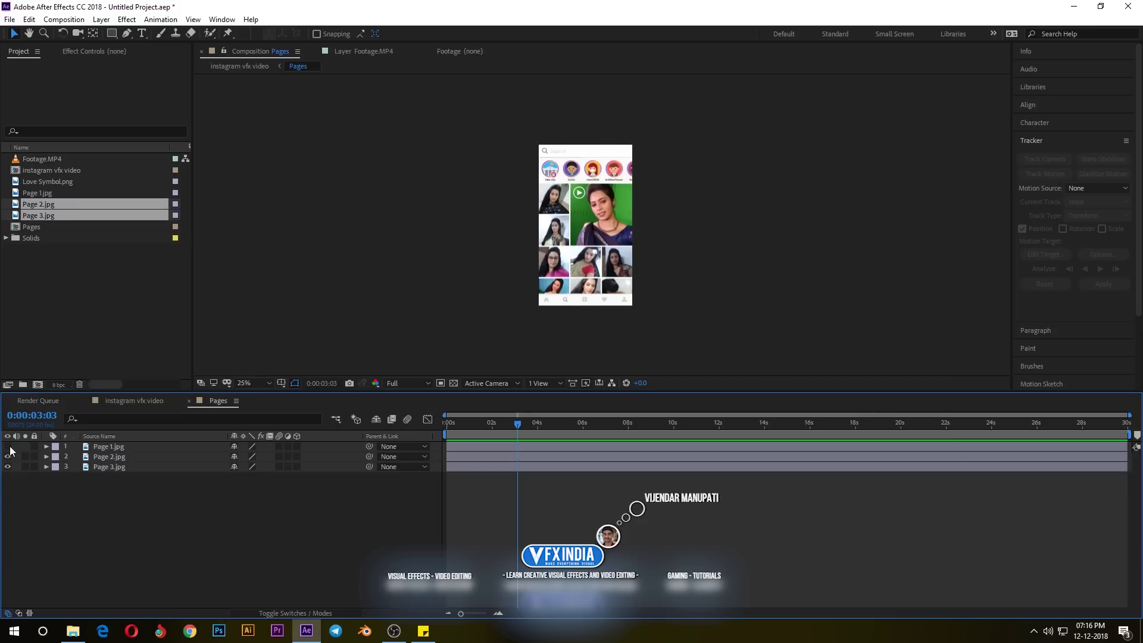
left_click(9, 458)
left_click(8, 458)
left_click(9, 448)
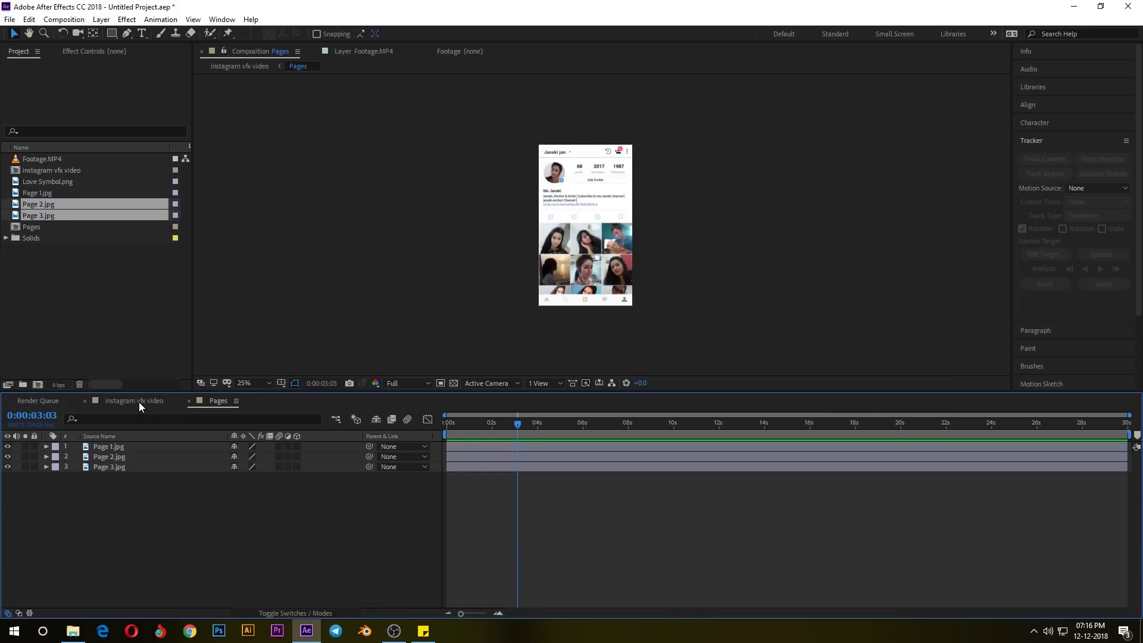
Return to the instagram vfx video composition and start Scale keyframing on the Pages layer at 0:00:03:03
left_click(138, 402)
left_click(232, 541)
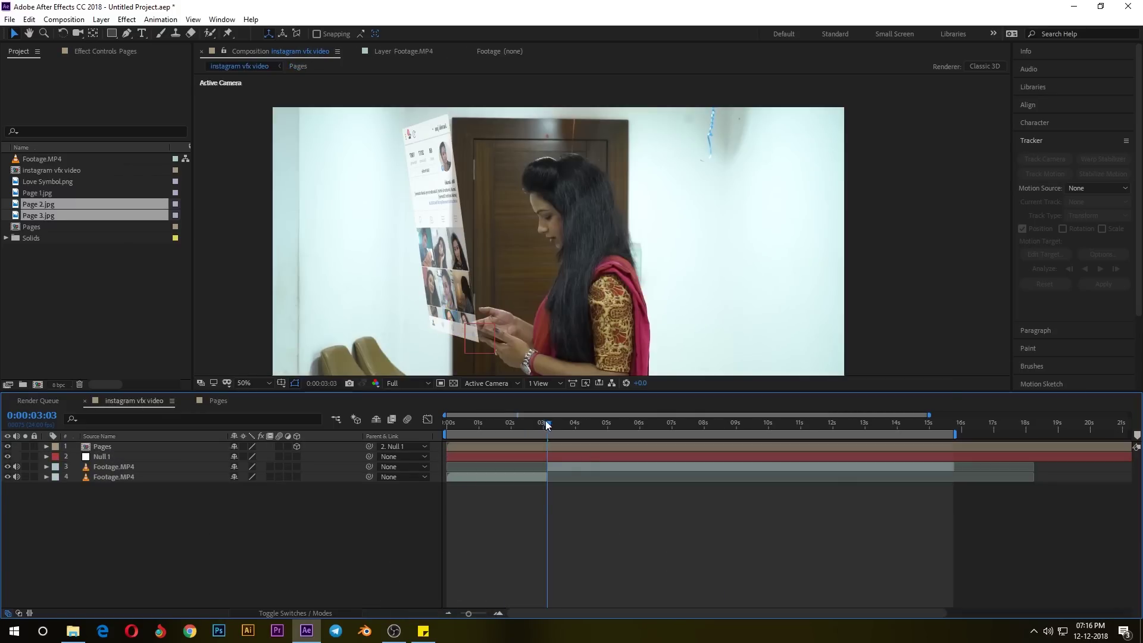
left_click(117, 448)
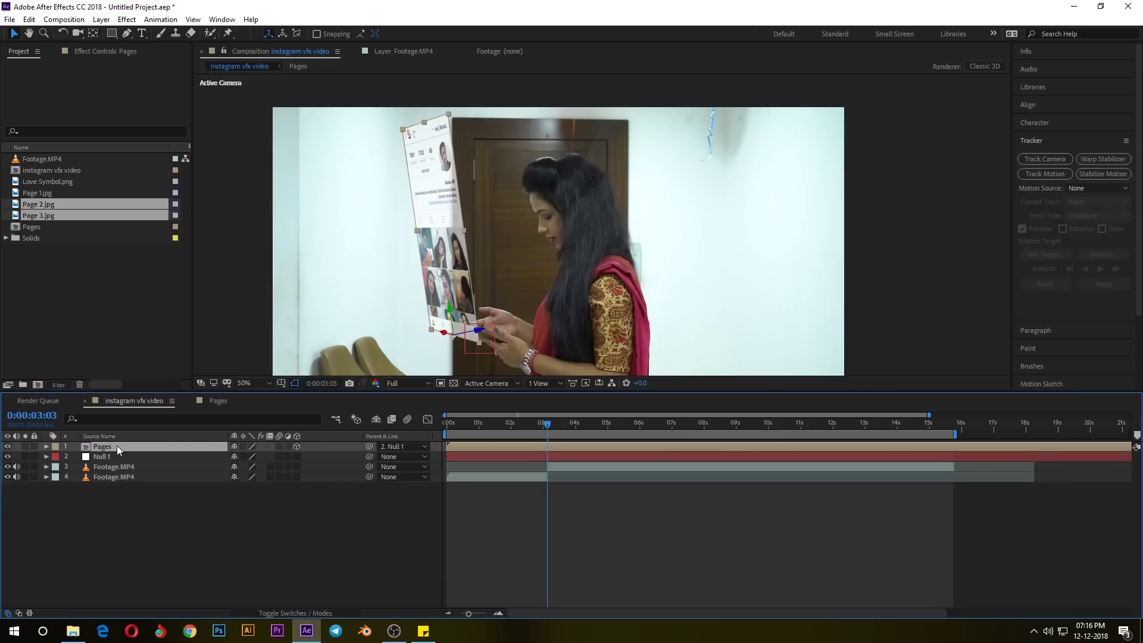
left_click(46, 447)
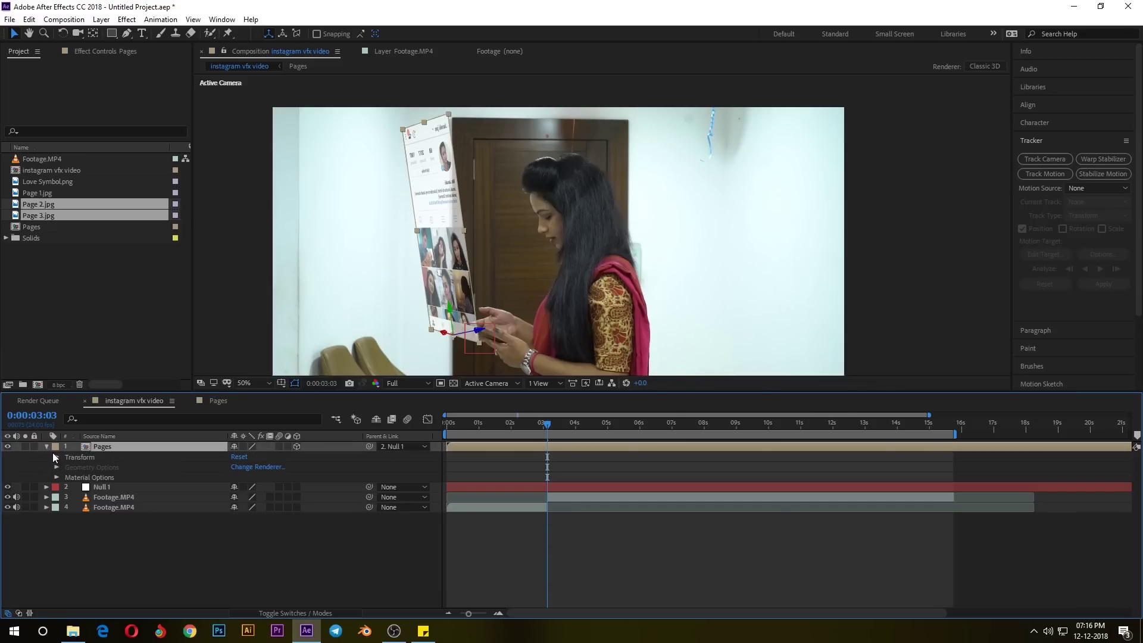
left_click(55, 456)
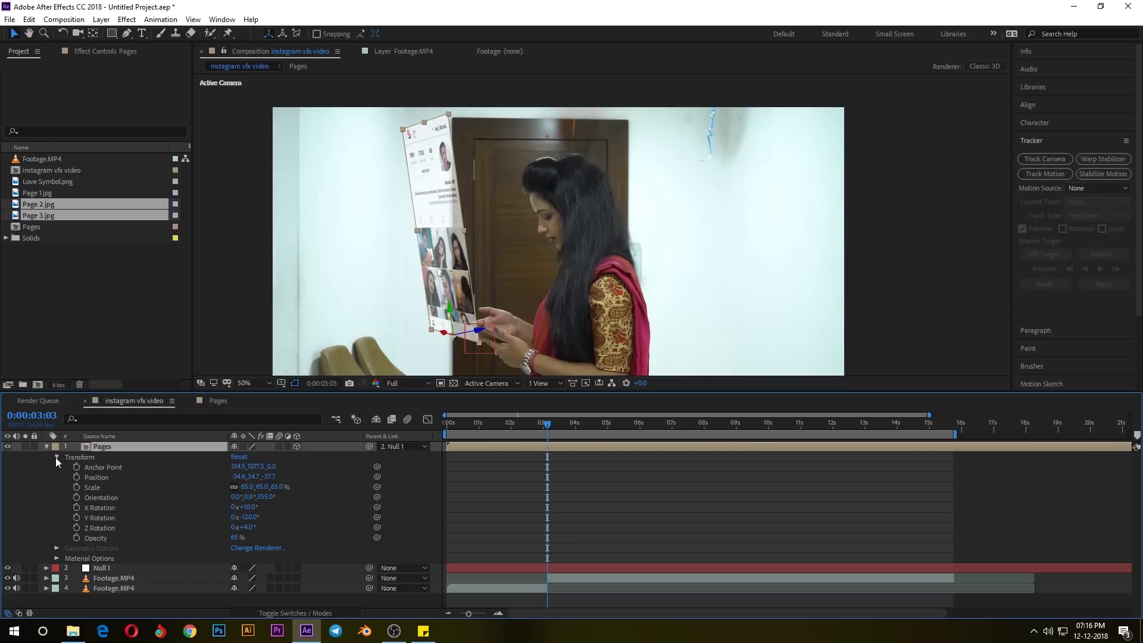
left_click(98, 457)
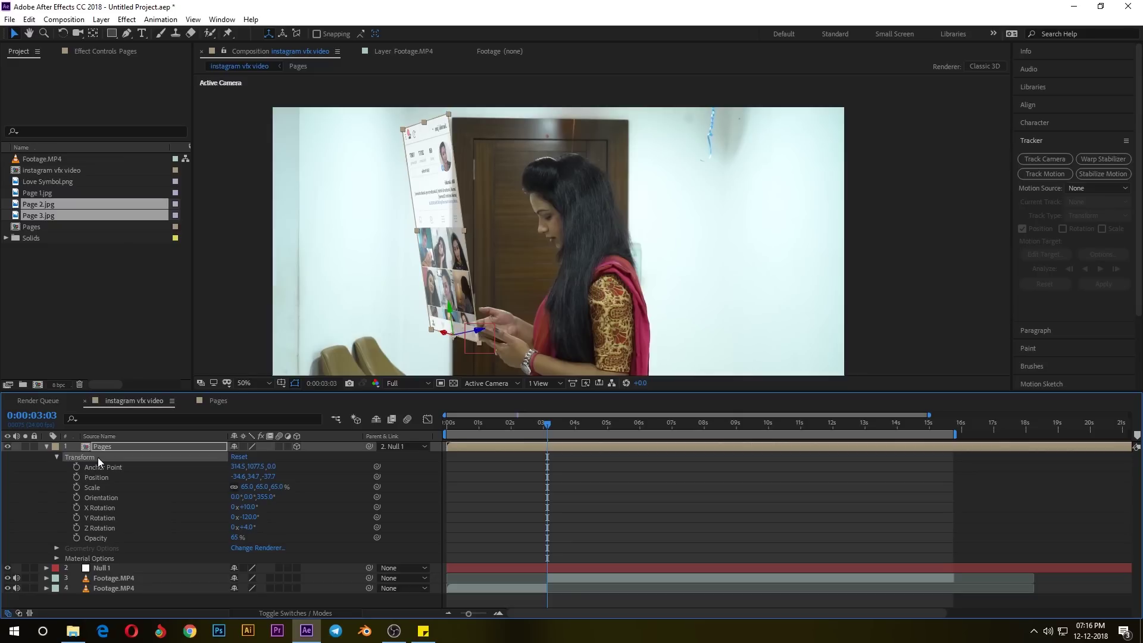
left_click(76, 487)
Move the Pages layer's anchor point onto the tip of the phone with the Pan Behind tool
scroll(511, 308, "up", 2)
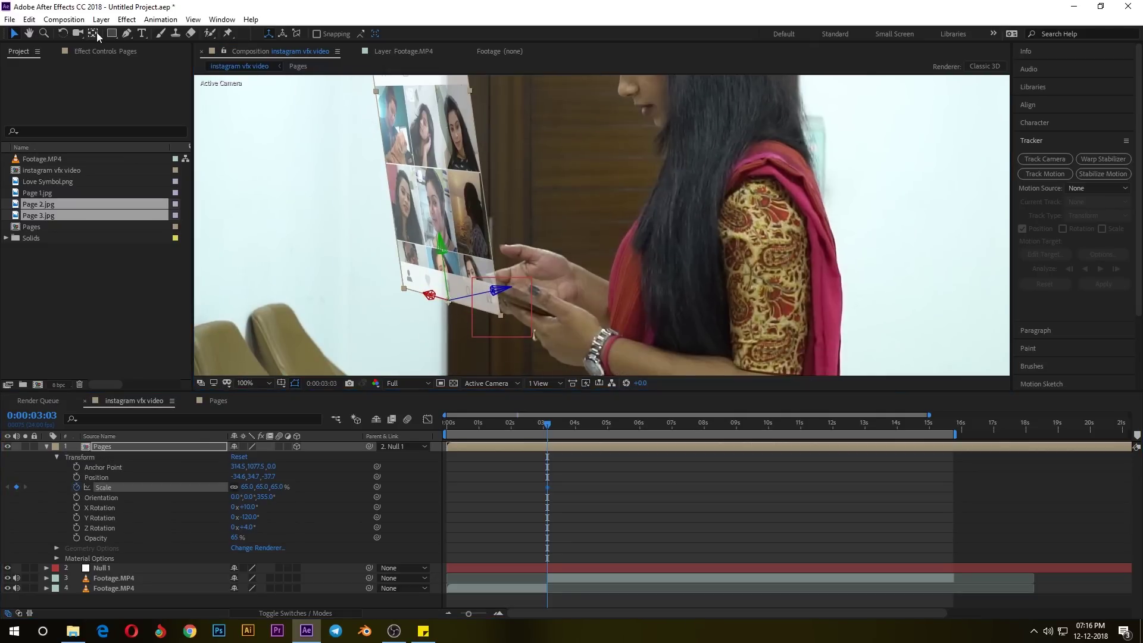
left_click(94, 33)
left_click_drag(448, 299, 484, 280)
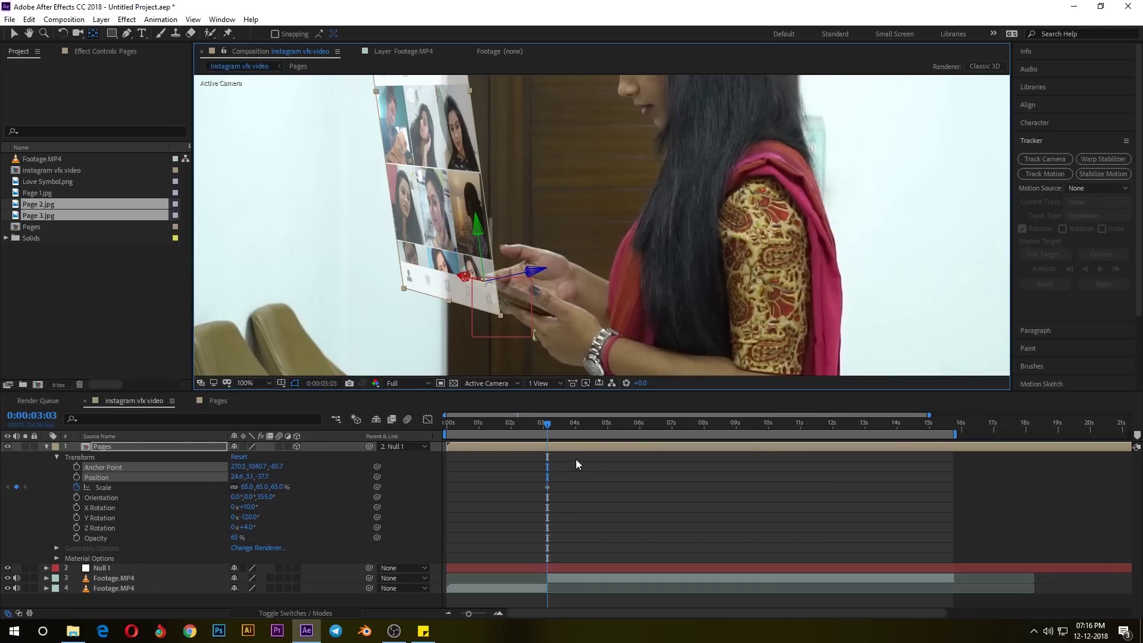
Set the Pages layer's Scale keyframe at 0:00:03:03 to 0% on all axes
left_click(277, 487)
left_click(293, 490)
left_click(277, 488)
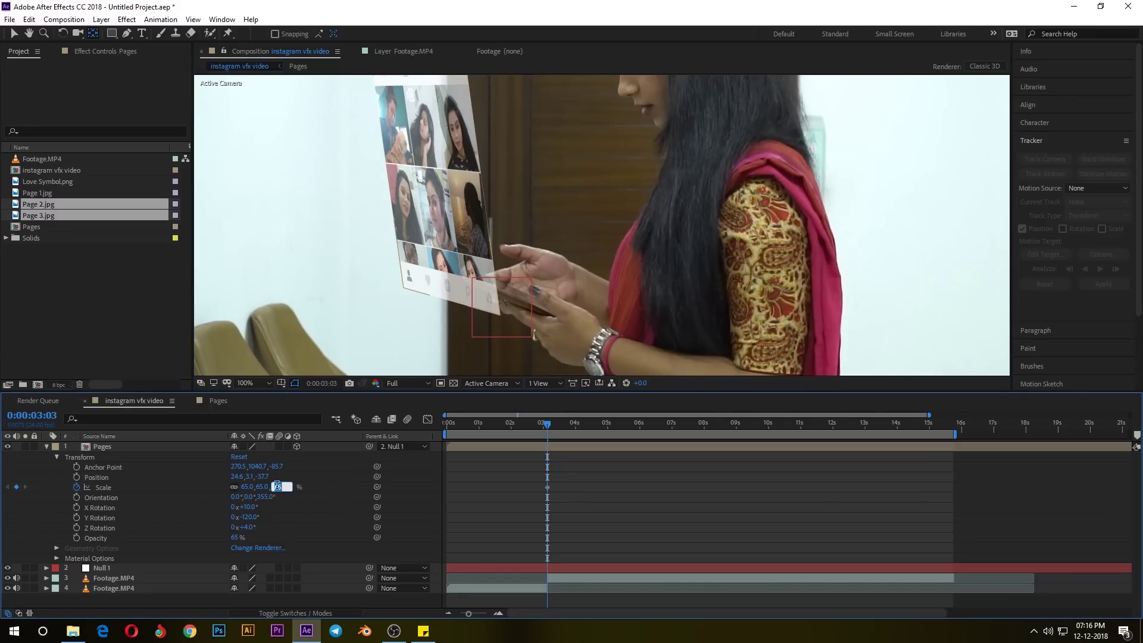
type("0")
key("Return")
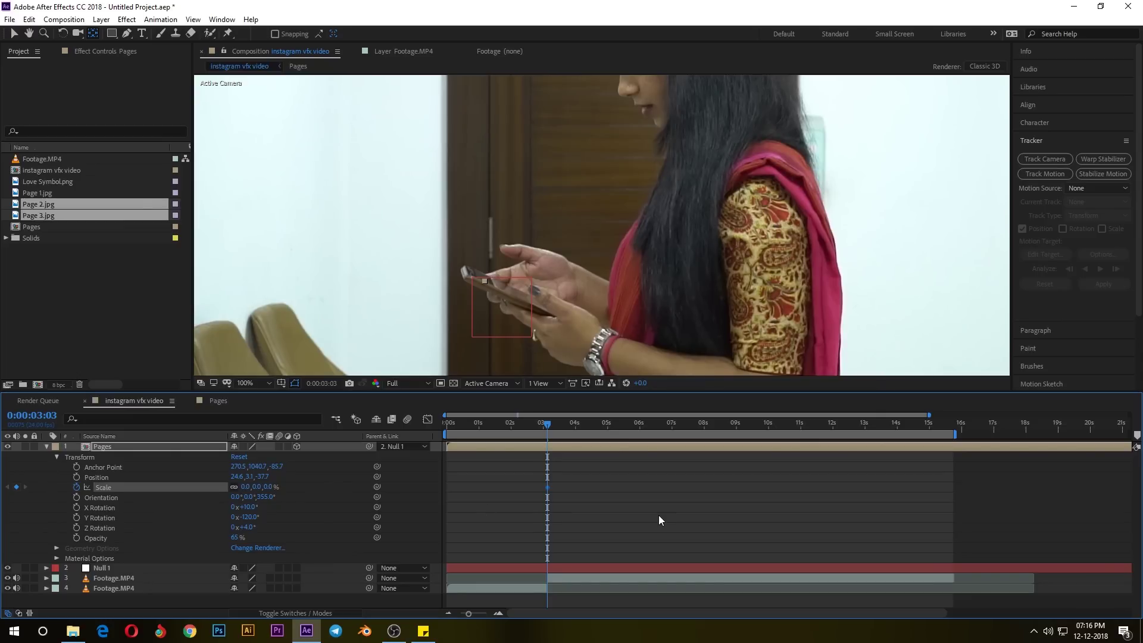
Advance five frames to 0:00:03:08 and set the Pages layer's Scale to 70%
key("Page_Down")
key("Page_Down")
key("Page_Down")
key("Page_Down")
key("Page_Down")
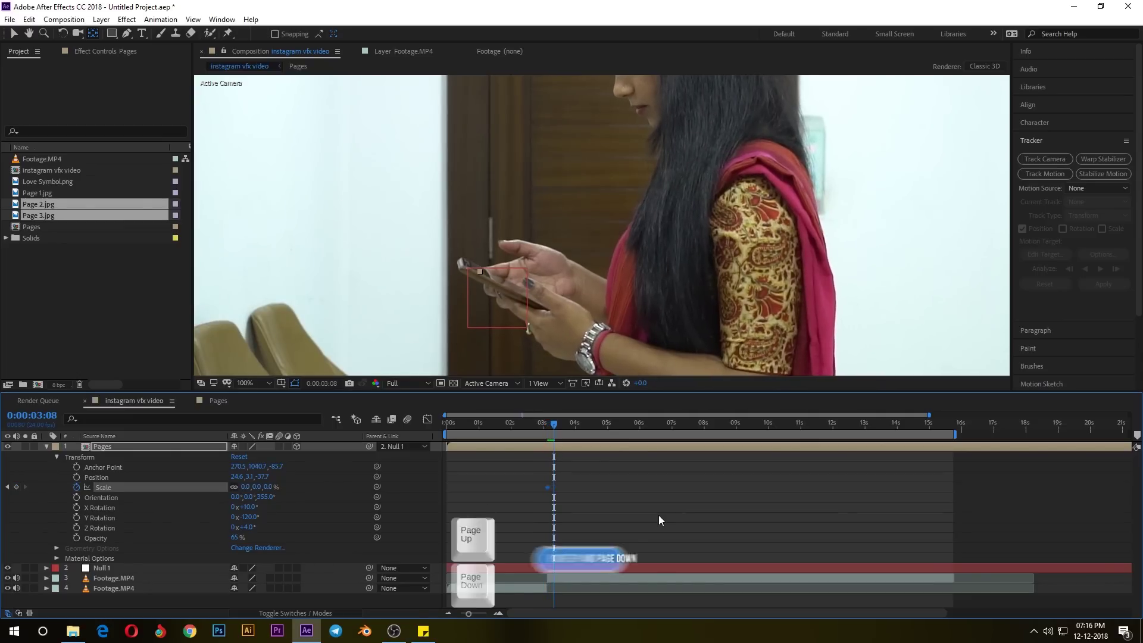
left_click(270, 488)
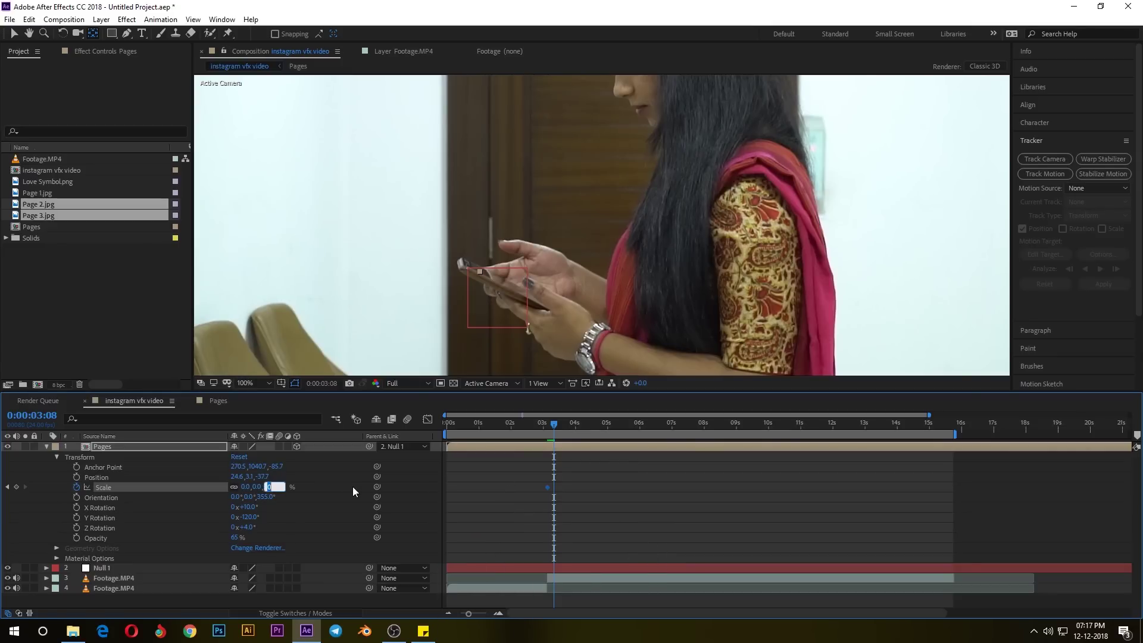
type("70")
key("Return")
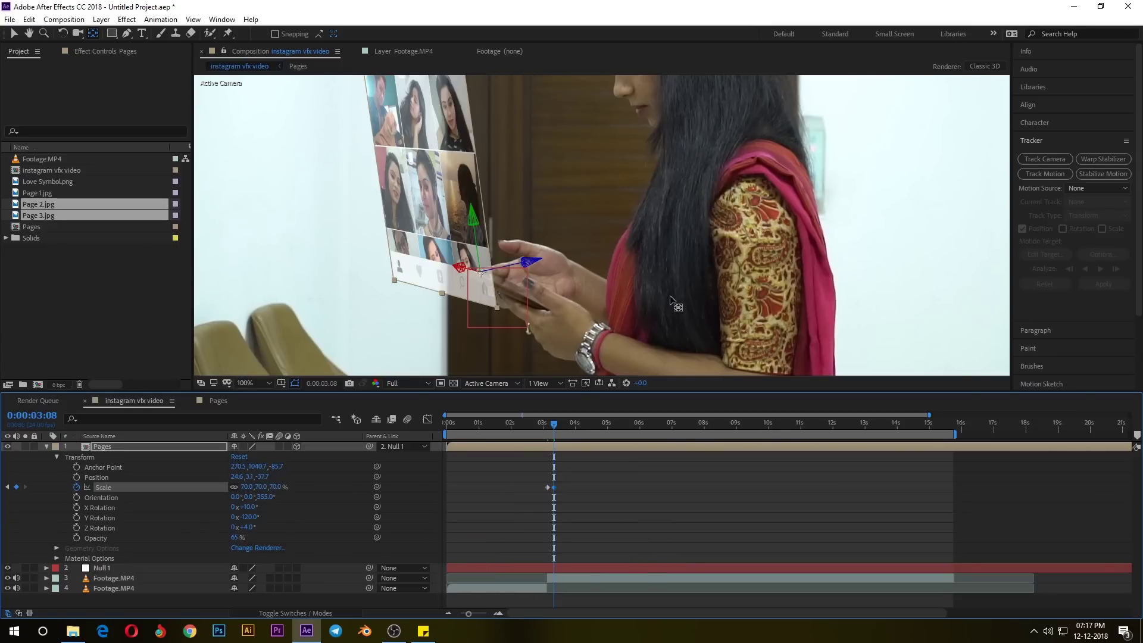
Advance three more frames to 0:00:03:11 and set the Pages layer's Scale to 65%
scroll(670, 295, "down", 2)
left_click_drag(652, 209, 617, 241)
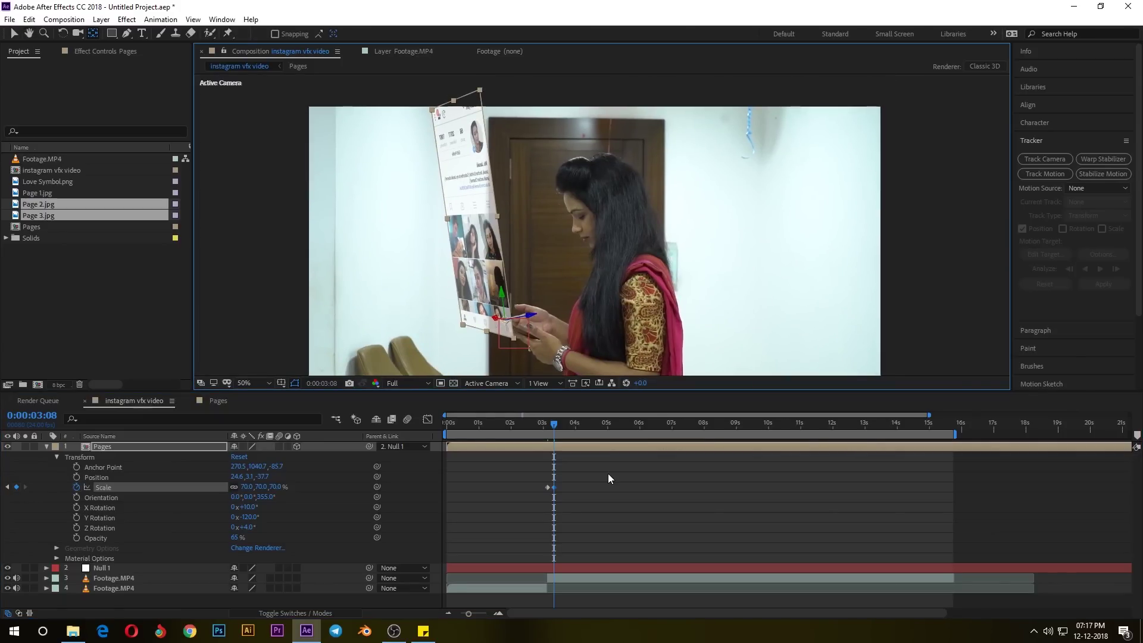
key("Page_Down")
key("Page_Down")
key("Page_Down")
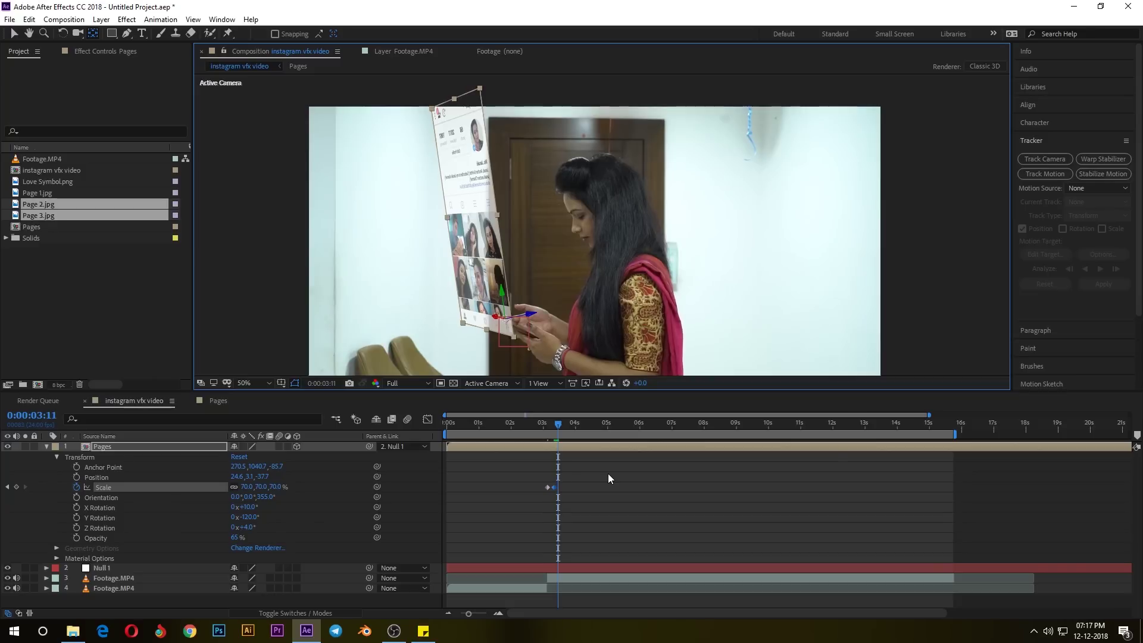
left_click(275, 487)
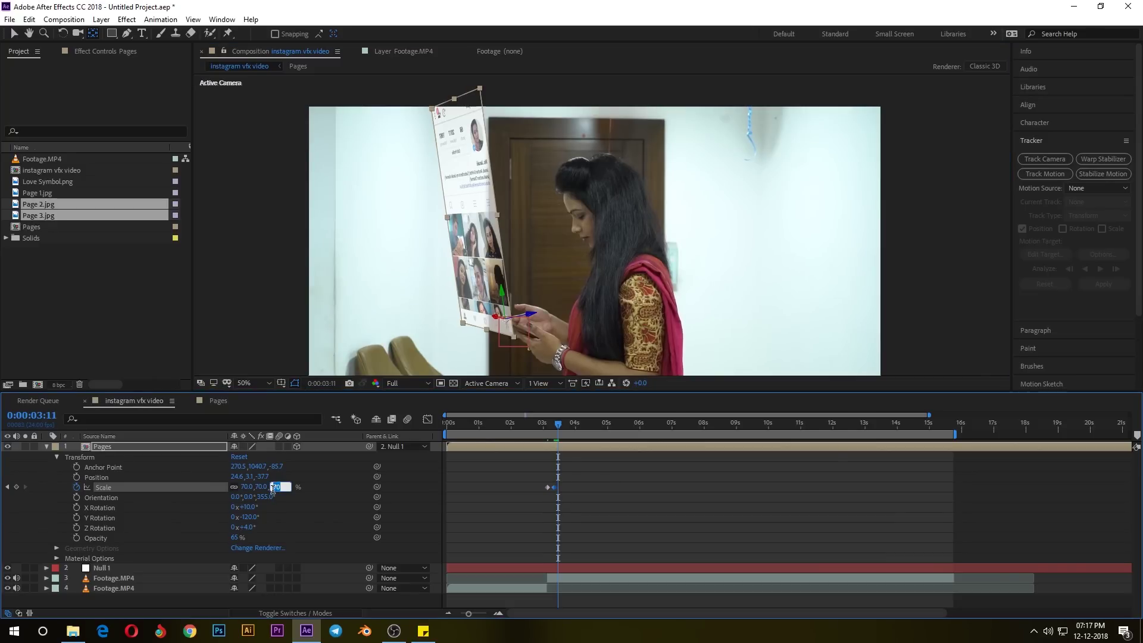
type("65")
key("Return")
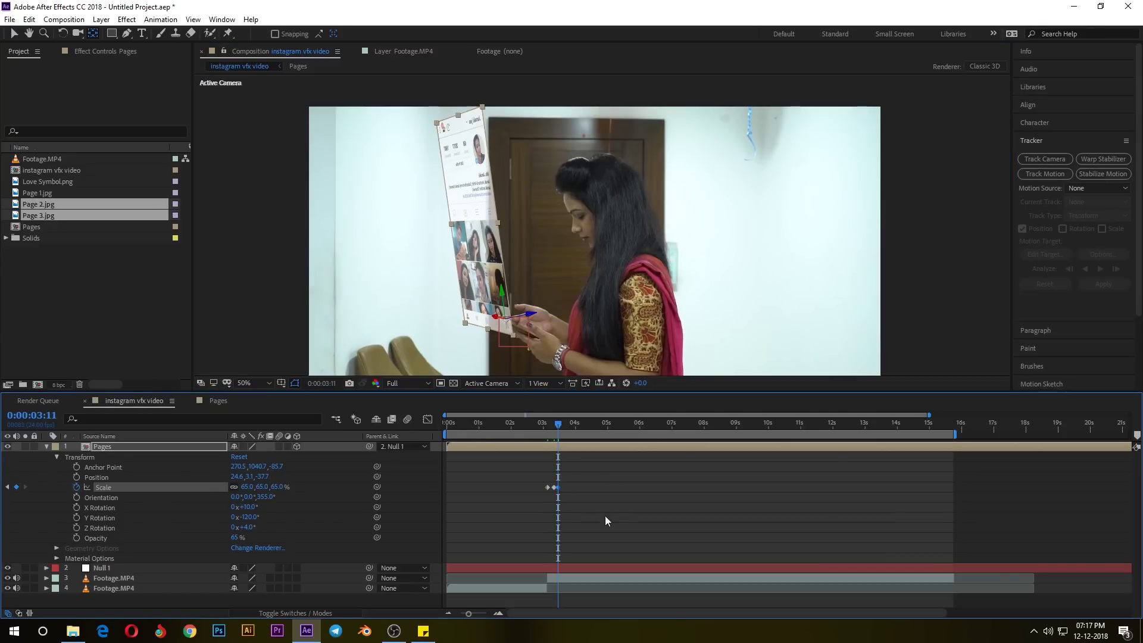
Preview the Pages layer's pop-up animation several times and examine its Scale keyframes closely in the timeline
left_click(607, 516)
left_click_drag(559, 425, 545, 426)
key("space")
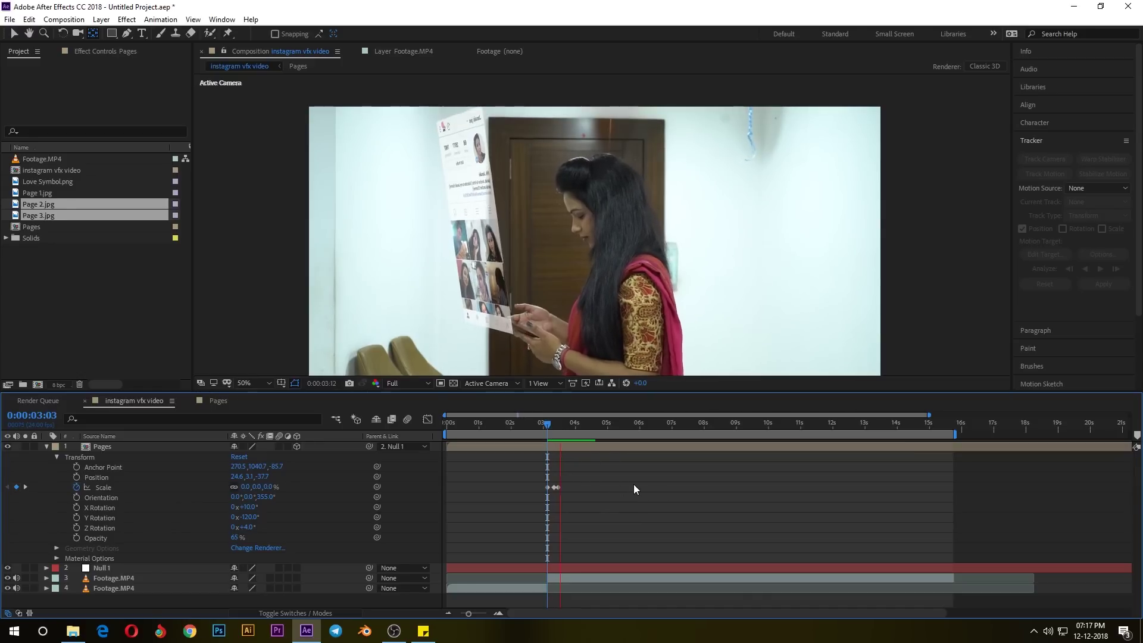
key("space")
left_click_drag(570, 424, 531, 425)
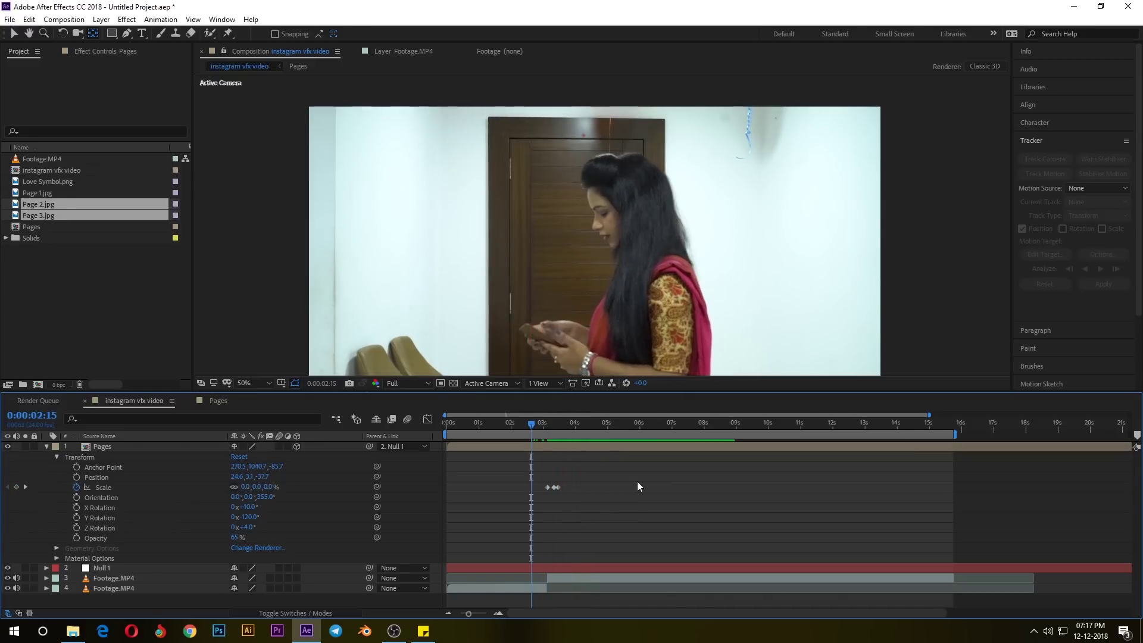
key("space")
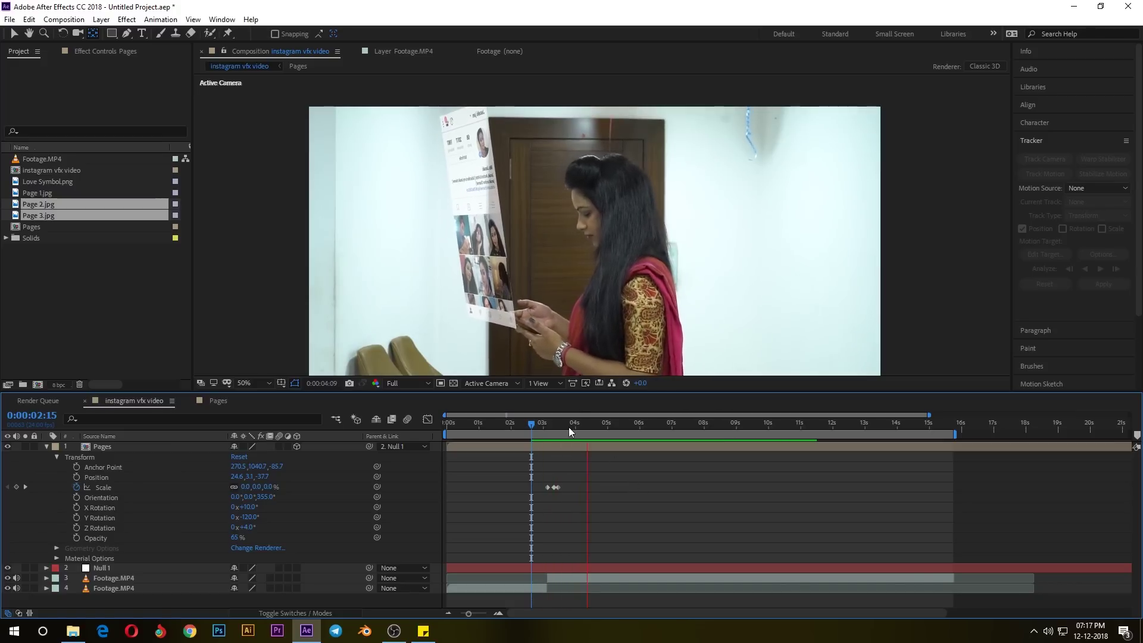
left_click_drag(566, 426, 526, 426)
key("space")
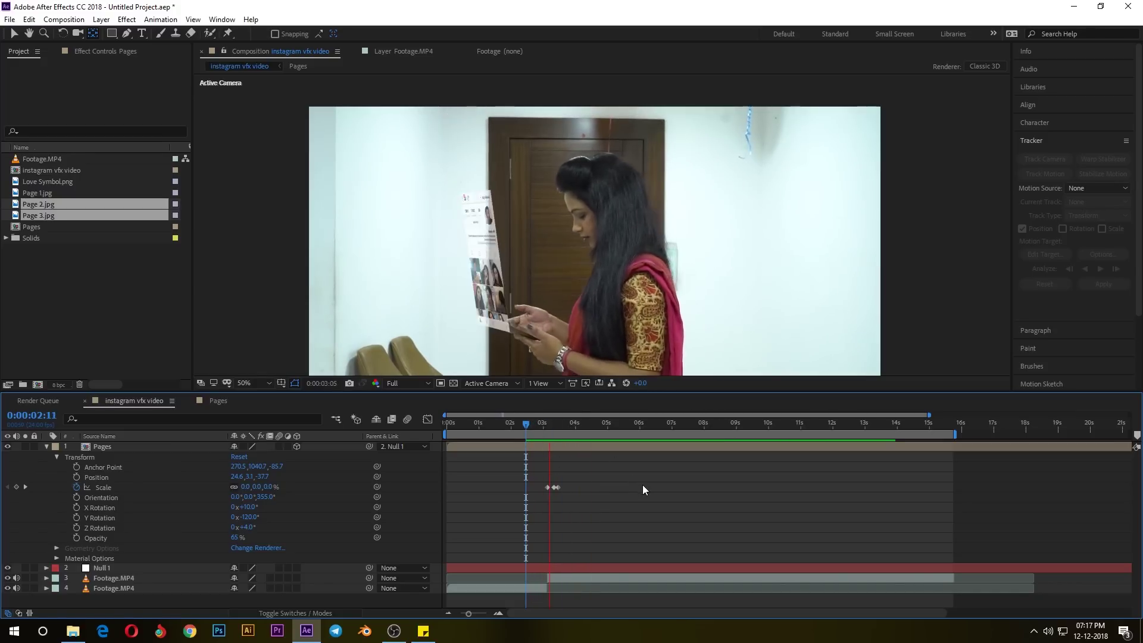
key("equal")
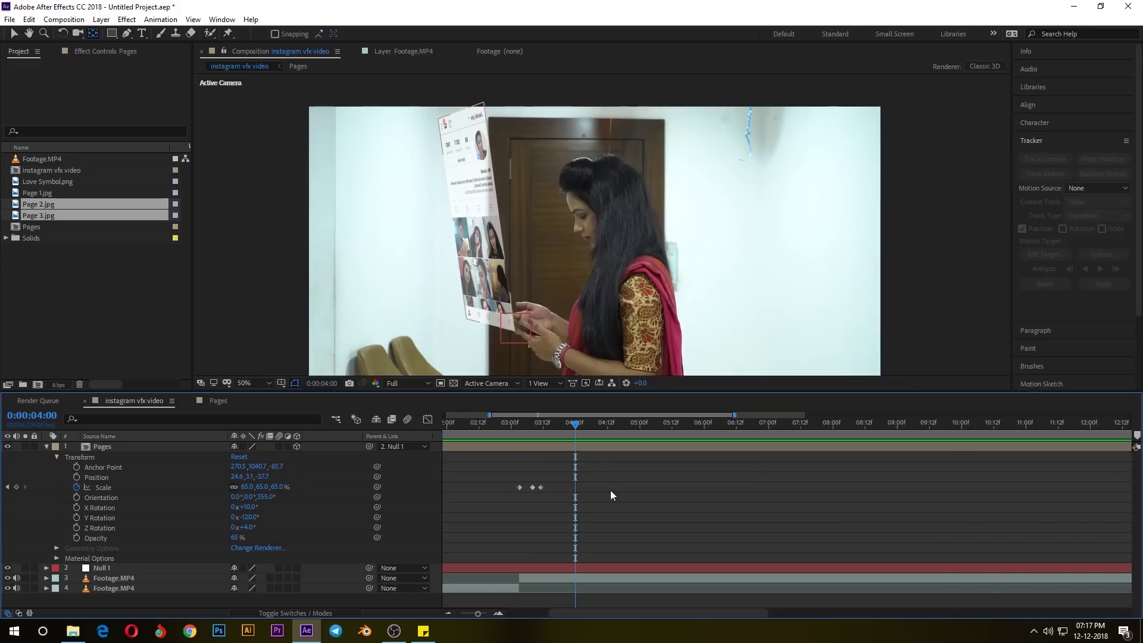
left_click_drag(606, 494, 670, 498)
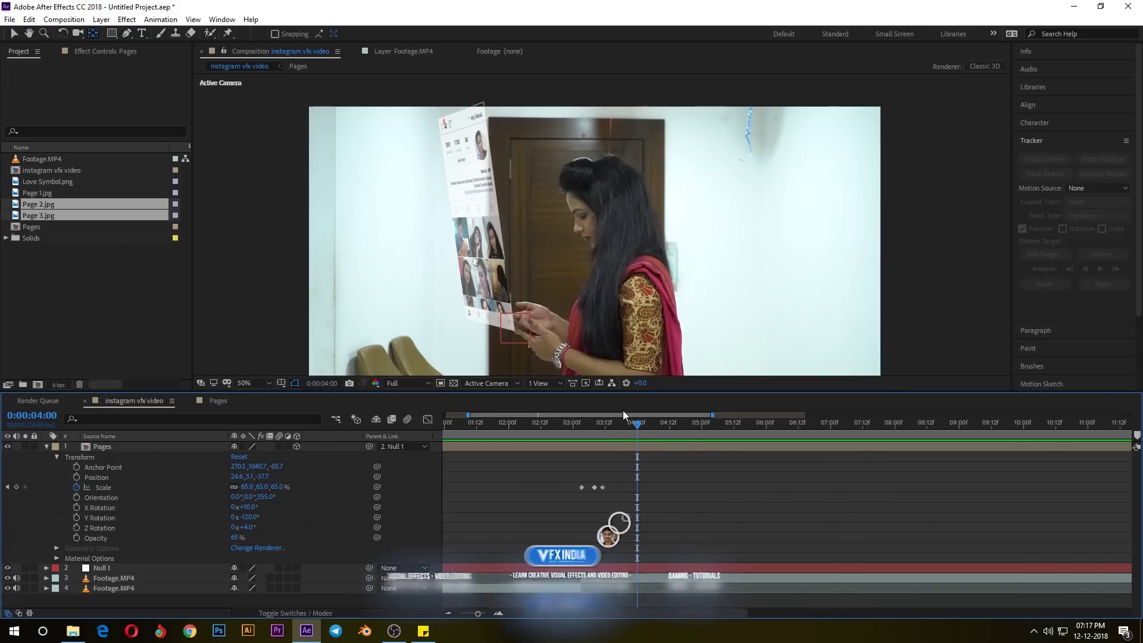
left_click_drag(619, 424, 587, 434)
key("space")
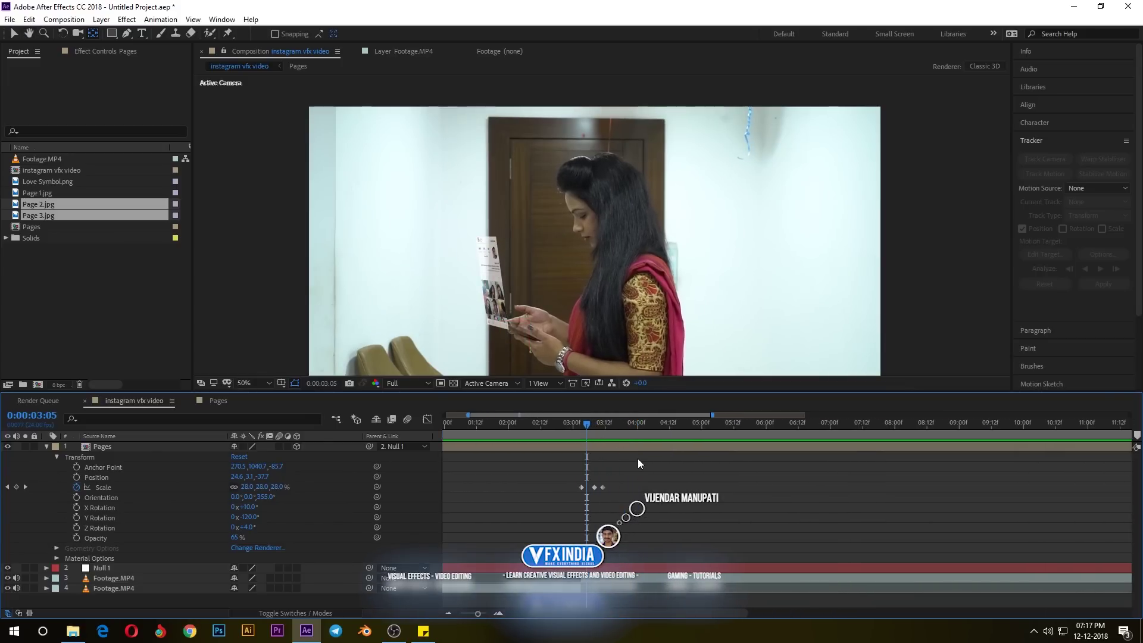
key("space")
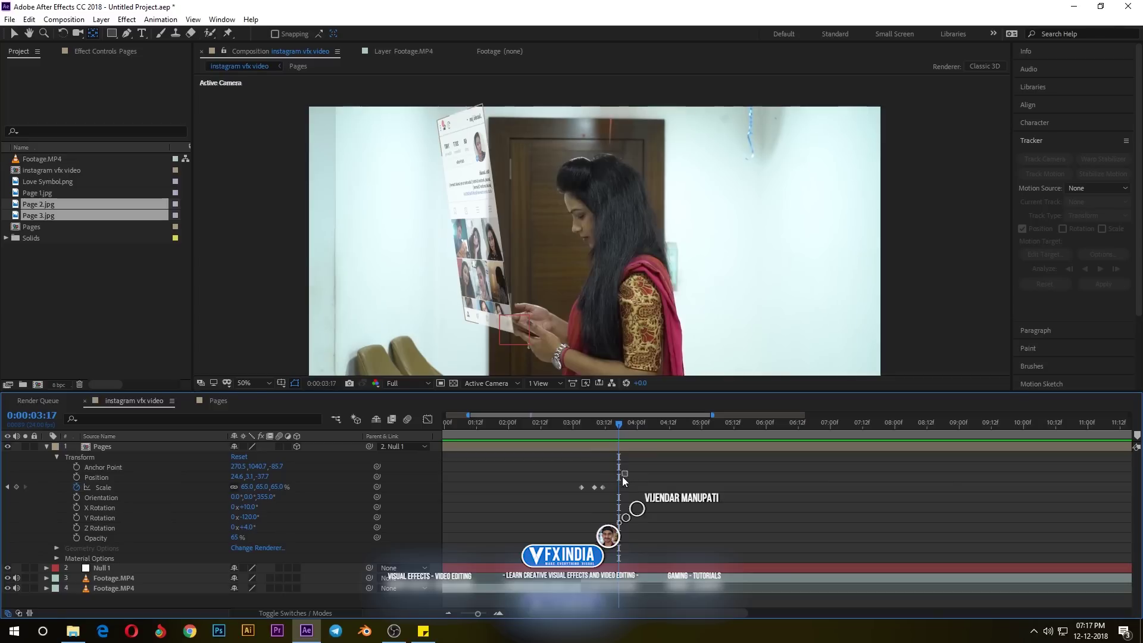
Apply Easy Ease to the last two Scale keyframes of the Pages layer
left_click_drag(625, 471, 593, 498)
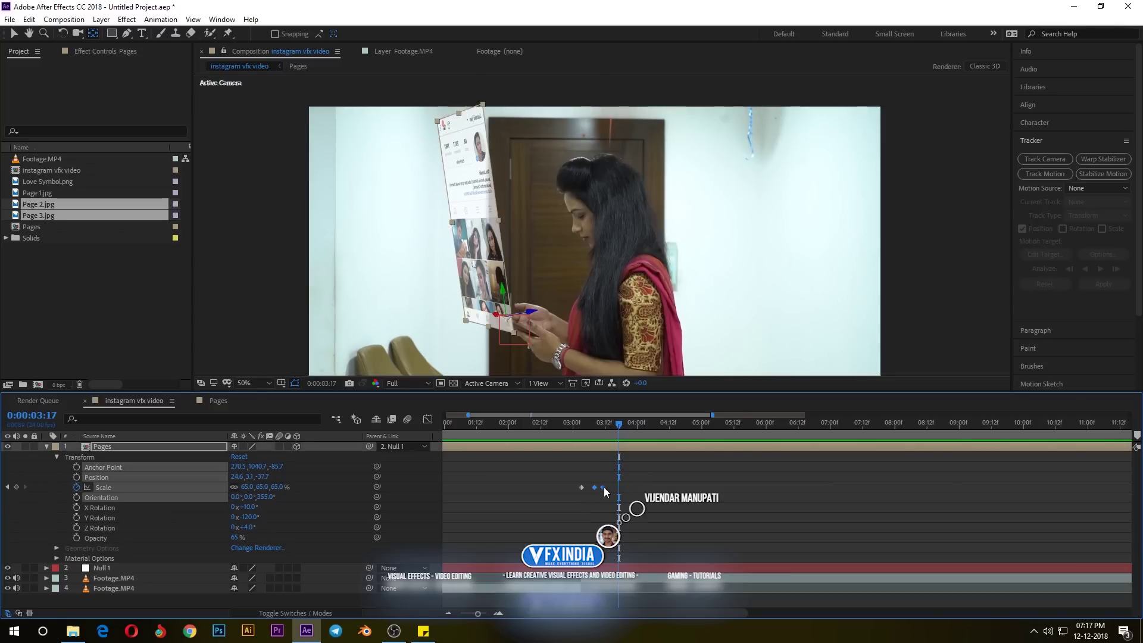
right_click(603, 487)
mouse_move(697, 483)
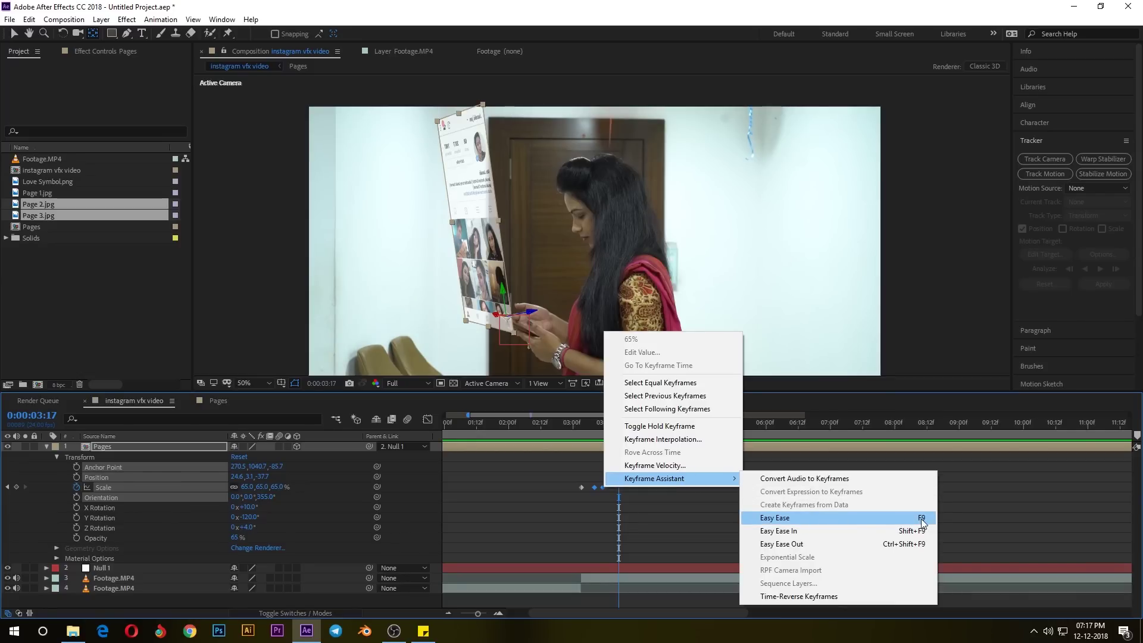
left_click(846, 520)
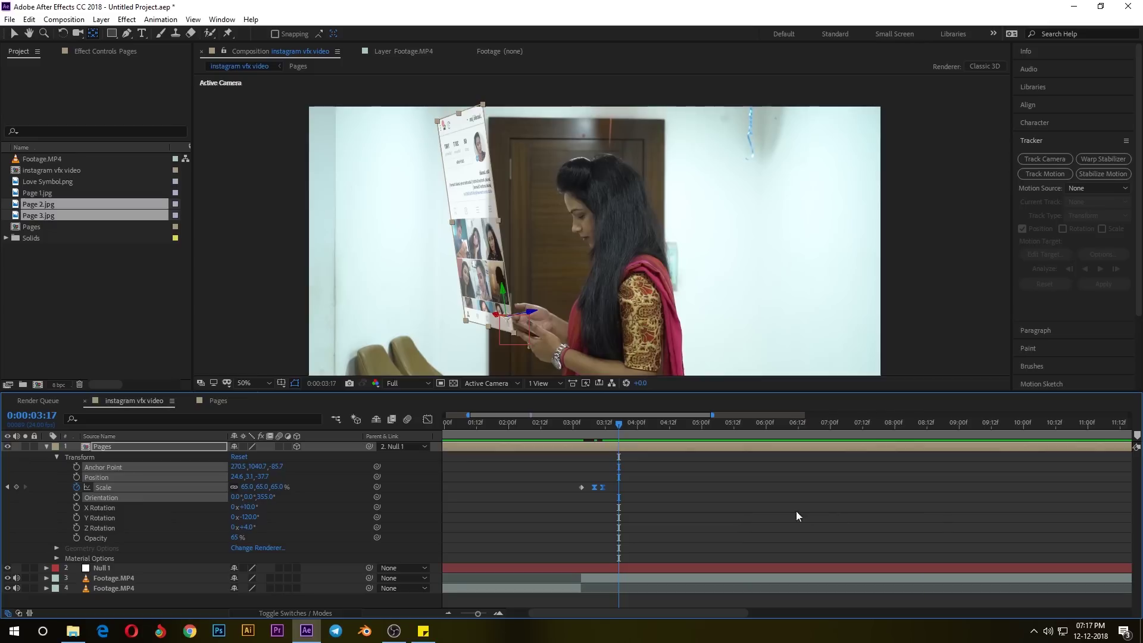
Play back the eased pop-up of the Pages layer from 0:00:03:03
left_click_drag(613, 427, 581, 427)
left_click(690, 487)
key("space")
key("space")
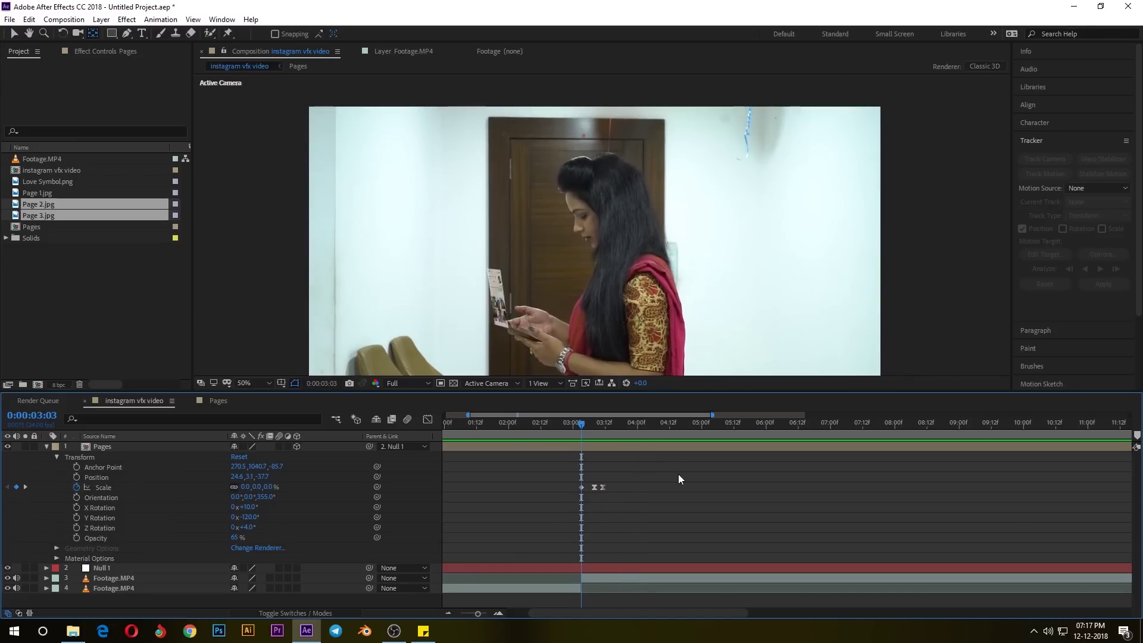
key("space")
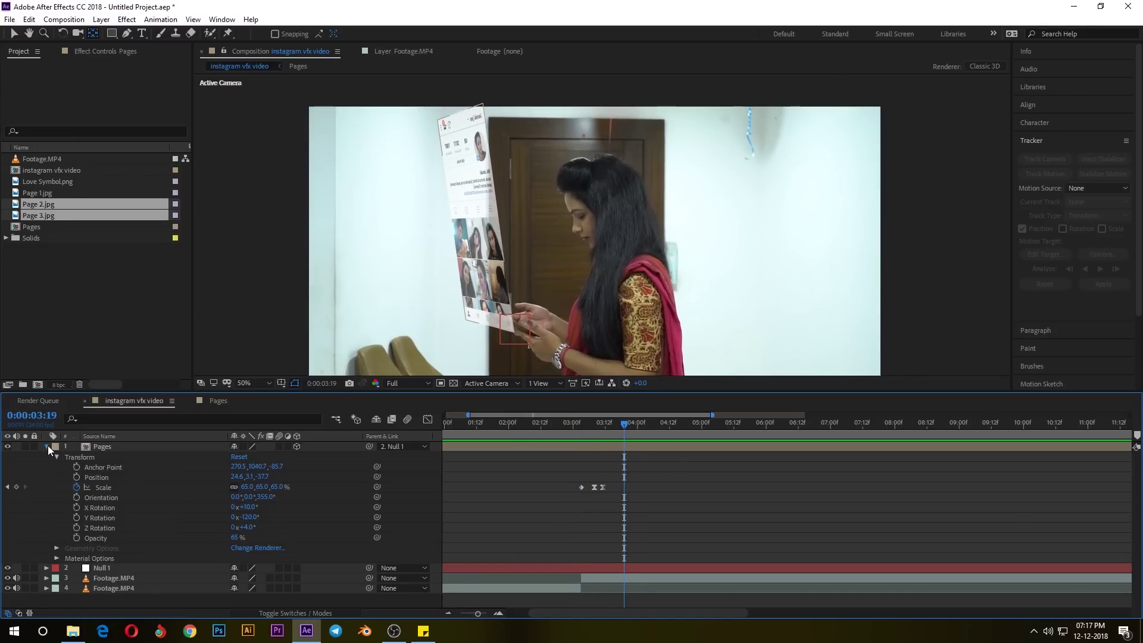
At 0:00:06:10, nudge the Pages layer along its Z axis so it sits slightly further from the woman's phone hand
left_click(47, 447)
left_click(794, 442)
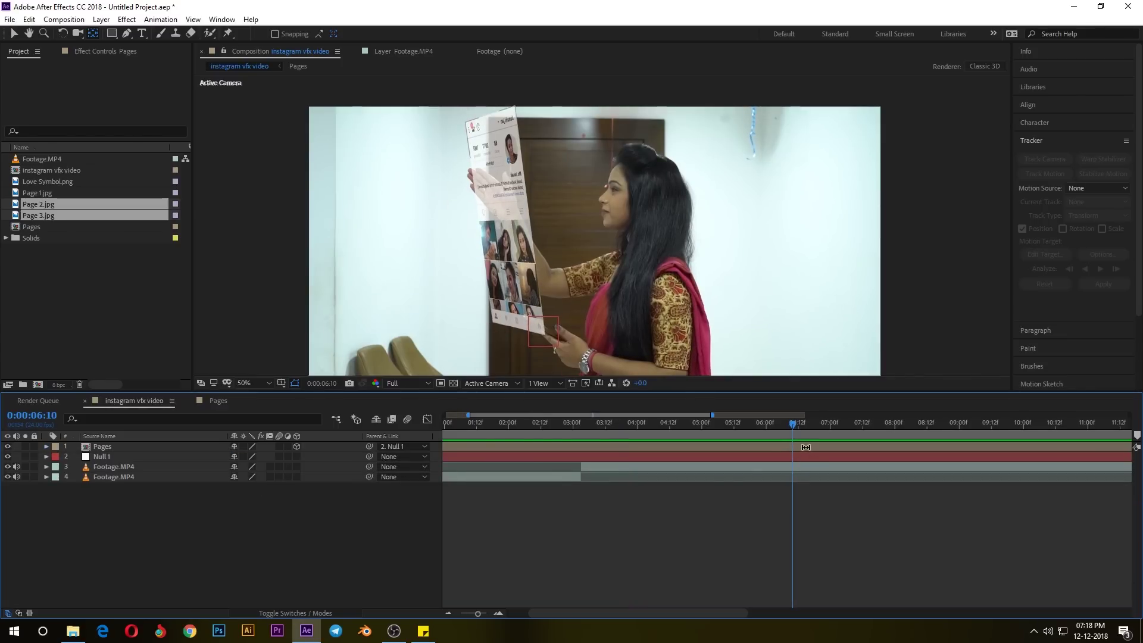
left_click(807, 447)
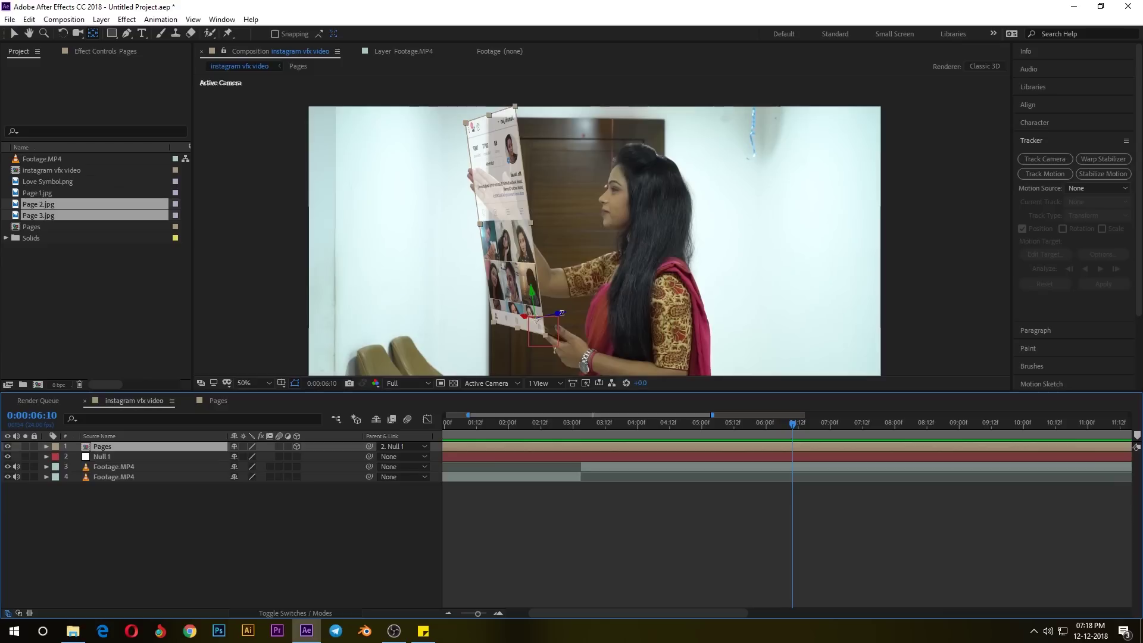
left_click(14, 33)
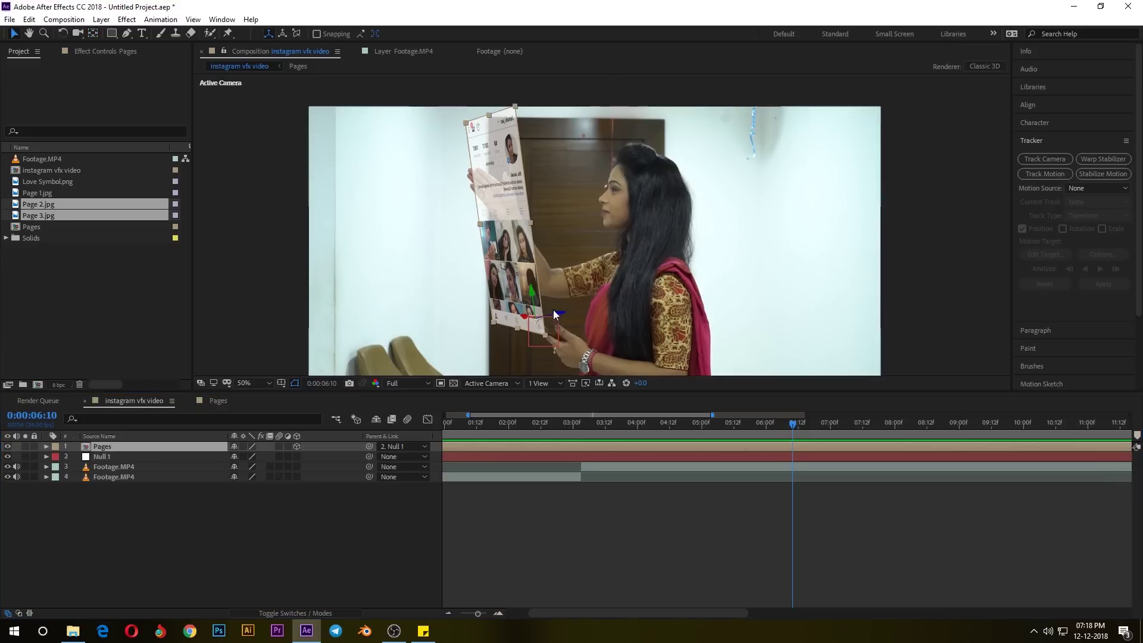
left_click_drag(559, 311, 553, 315)
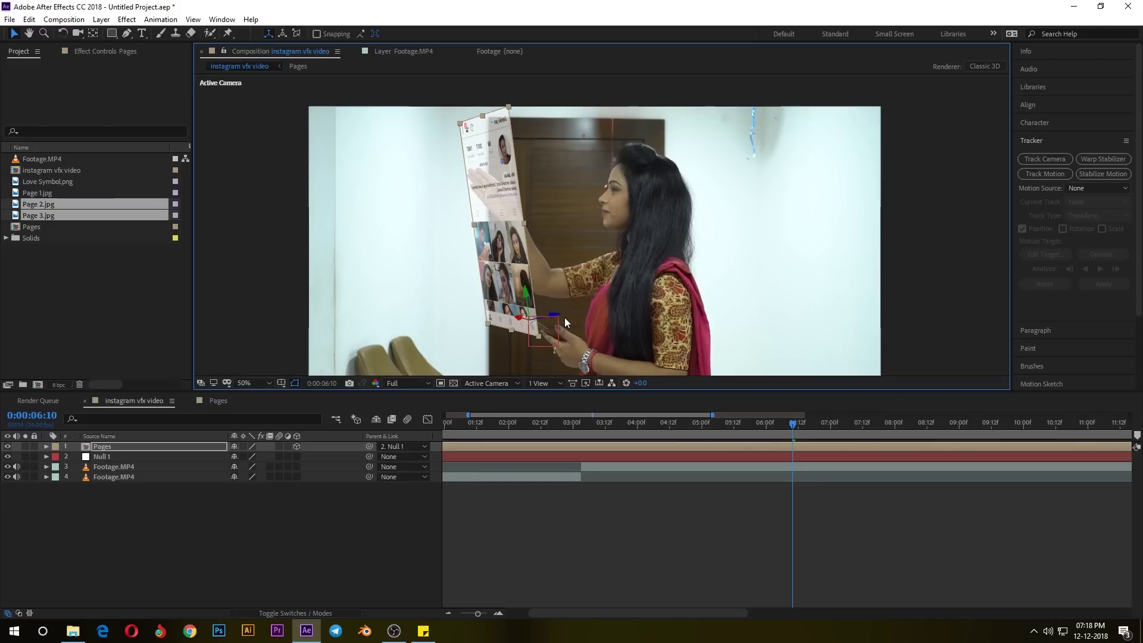
left_click_drag(796, 426, 796, 429)
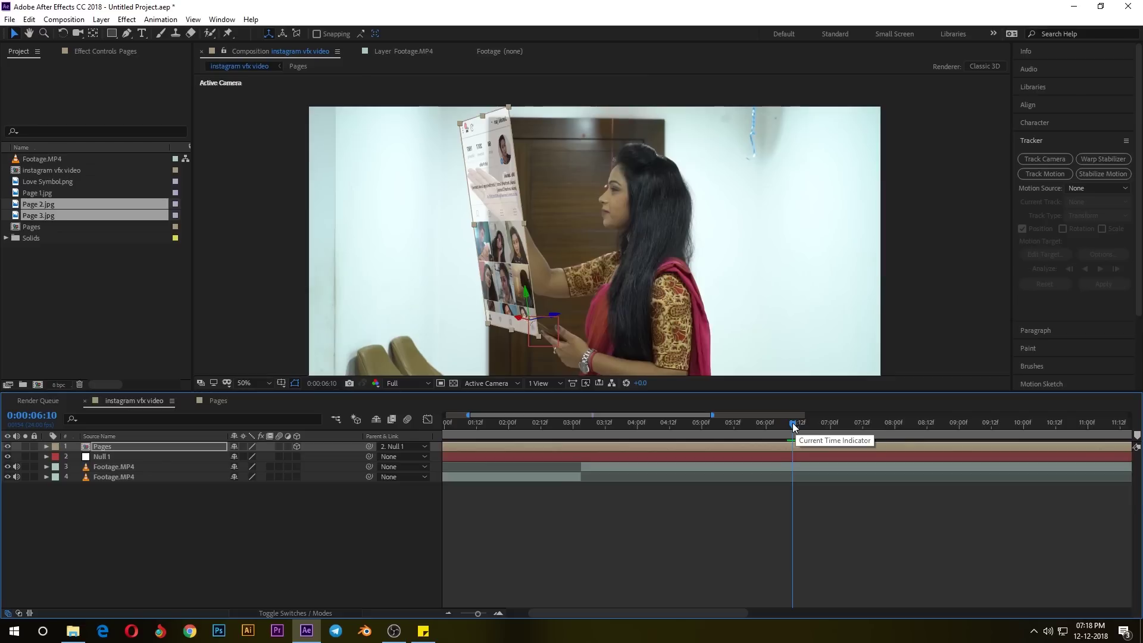
Open the Pages composition and start Position keyframing on the Page 1.jpg layer at 0:00:06:10
left_click(792, 446)
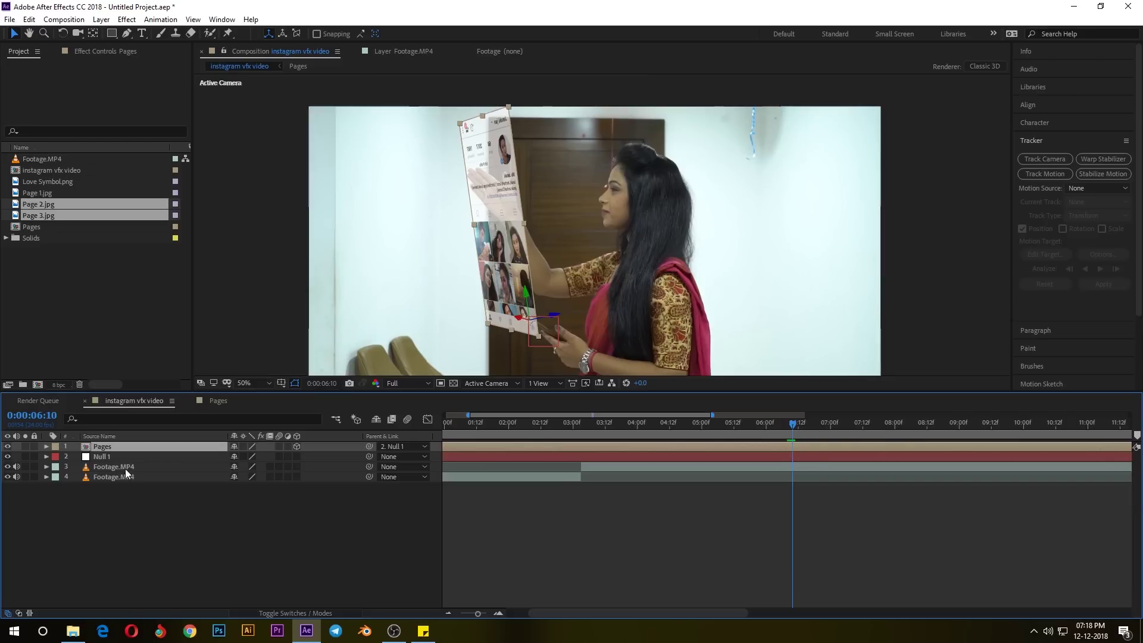
double_click(102, 448)
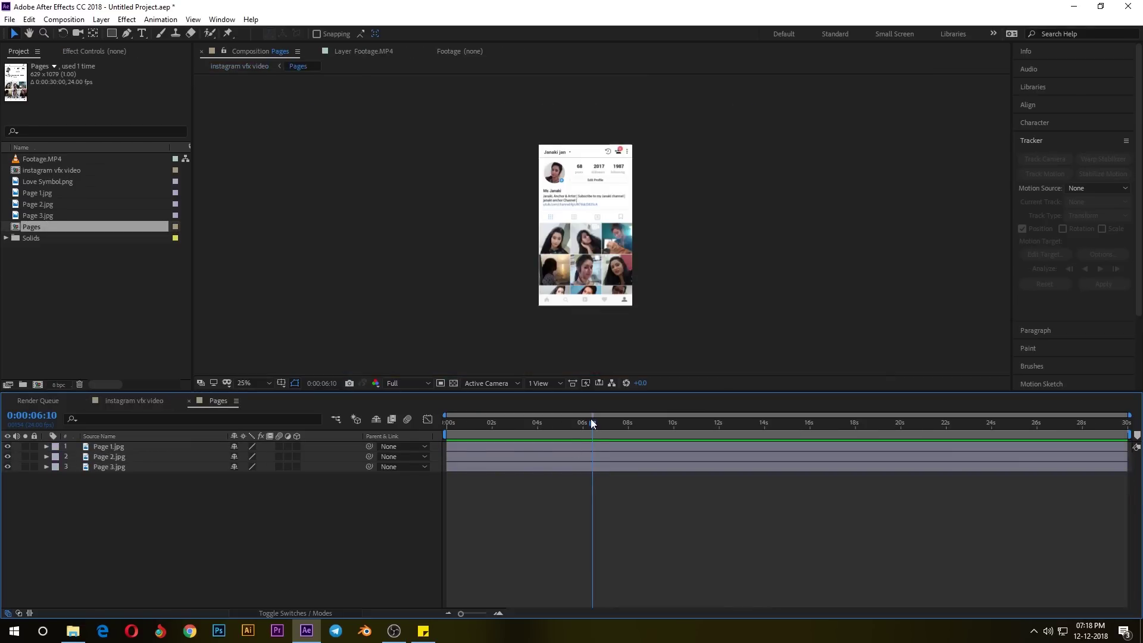
left_click(146, 448)
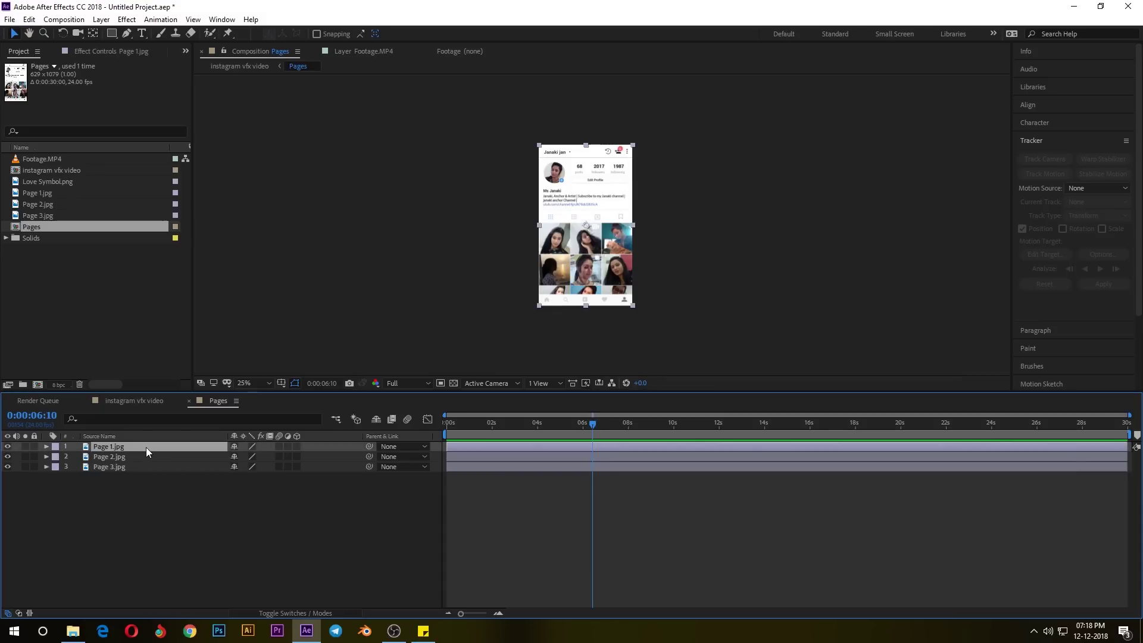
key("period")
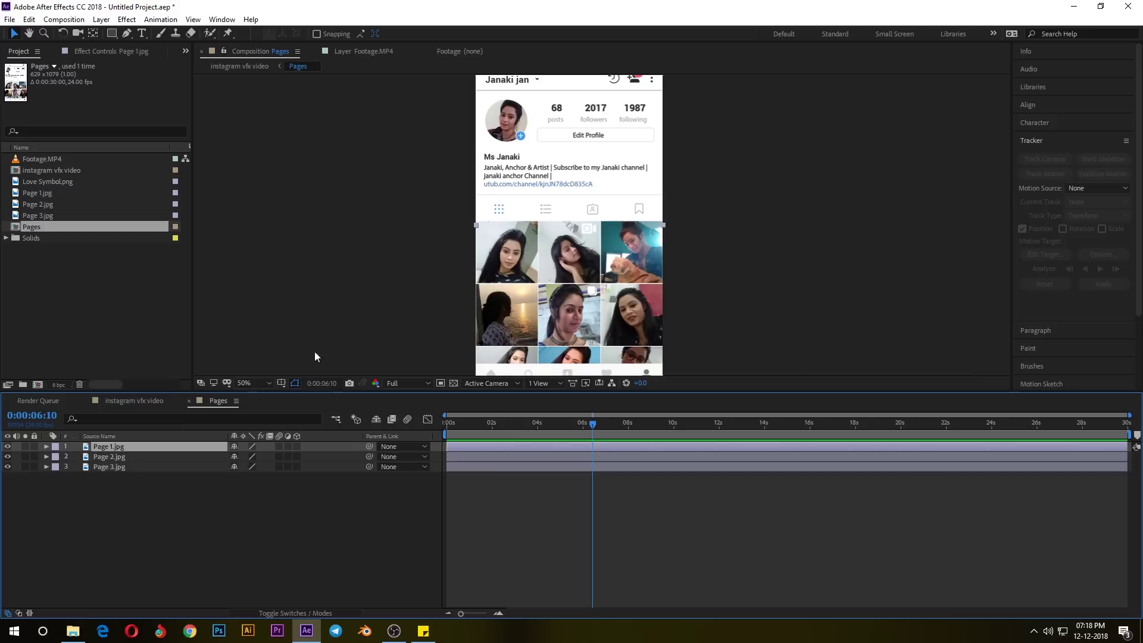
left_click(47, 447)
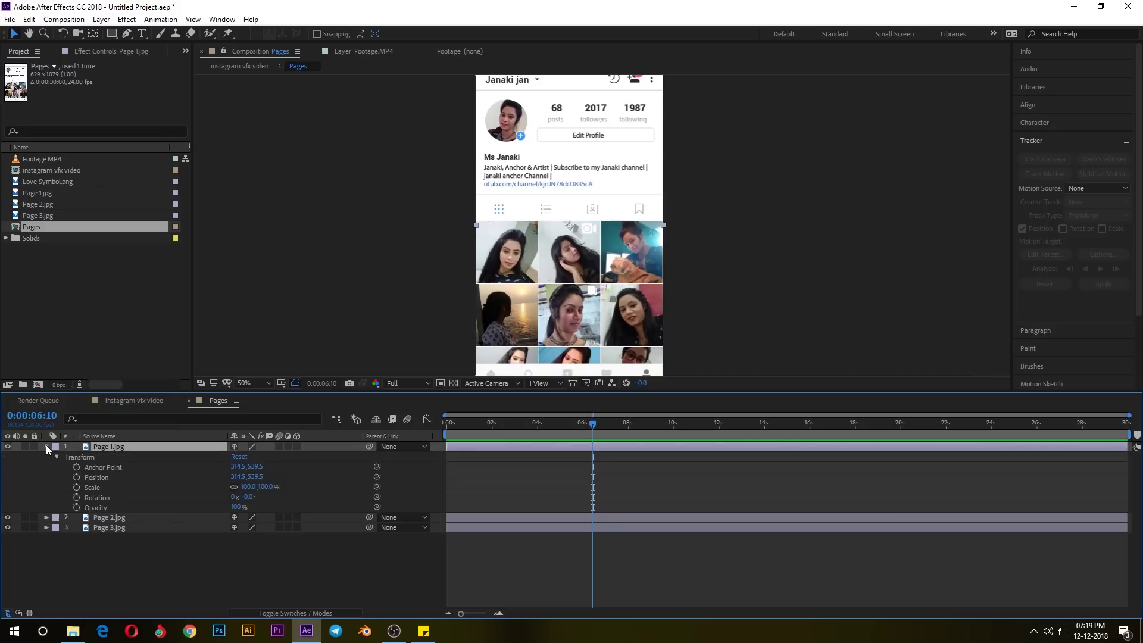
left_click(77, 478)
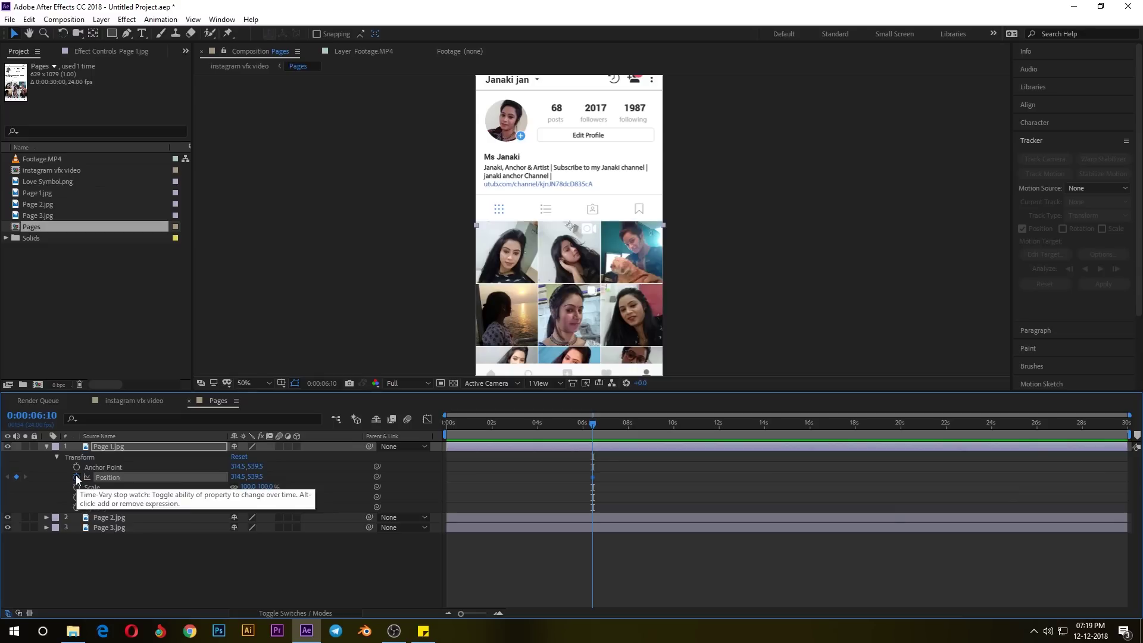
Advance five frames to 0:00:06:15 against the hand swipe and move Page 1.jpg out of frame with X Position -338.5
left_click(128, 402)
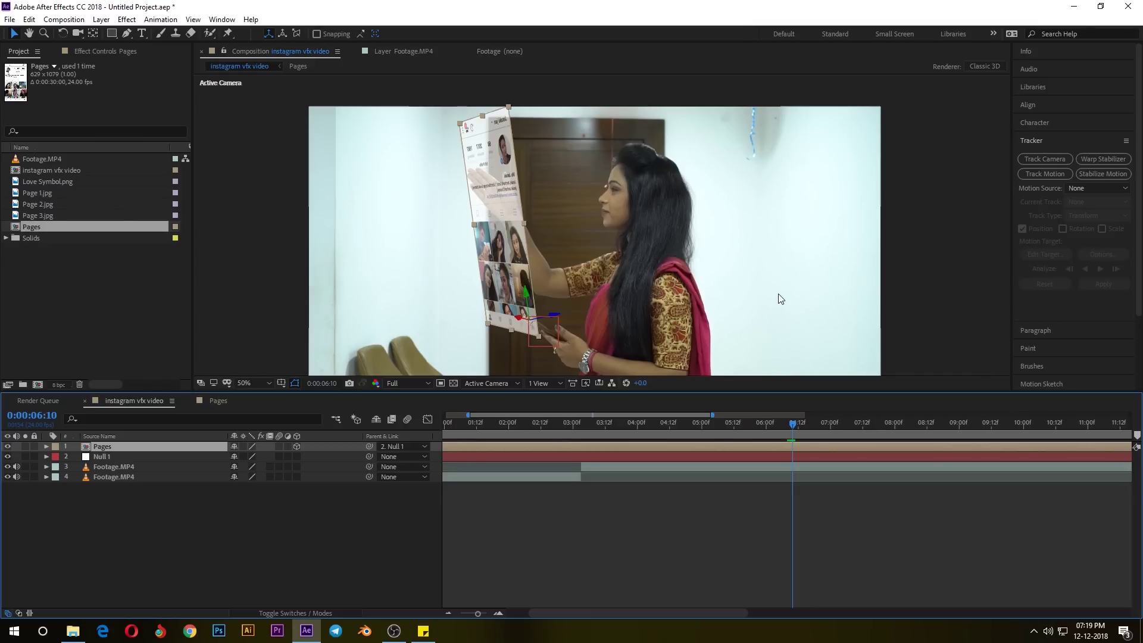
key("Page_Down")
key("Page_Down")
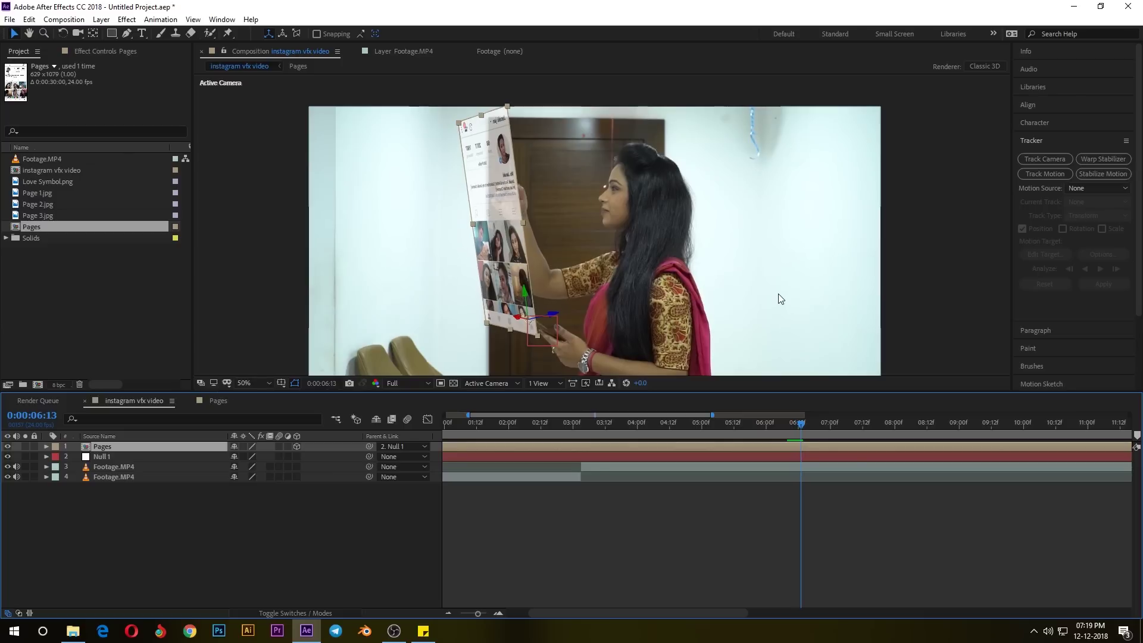
key("Page_Down")
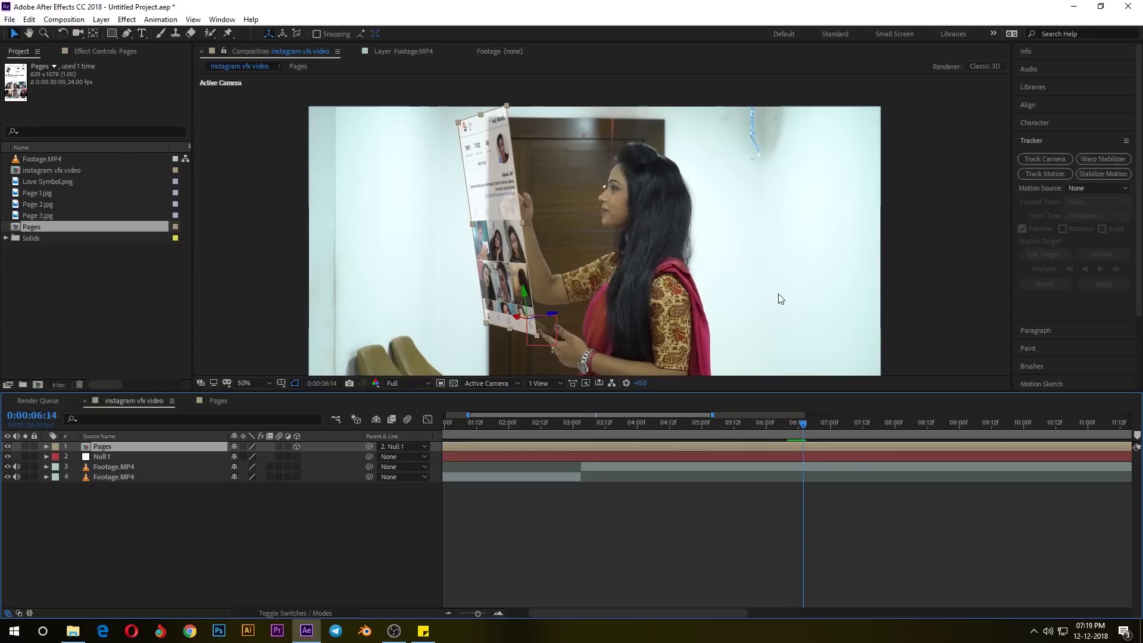
key("Page_Down")
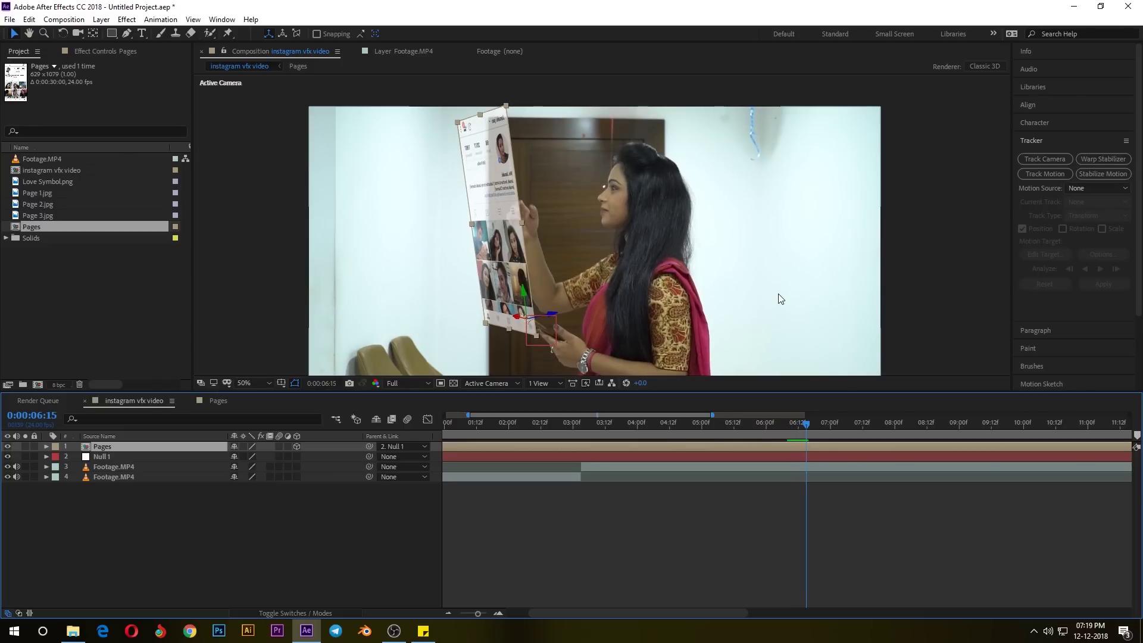
double_click(105, 445)
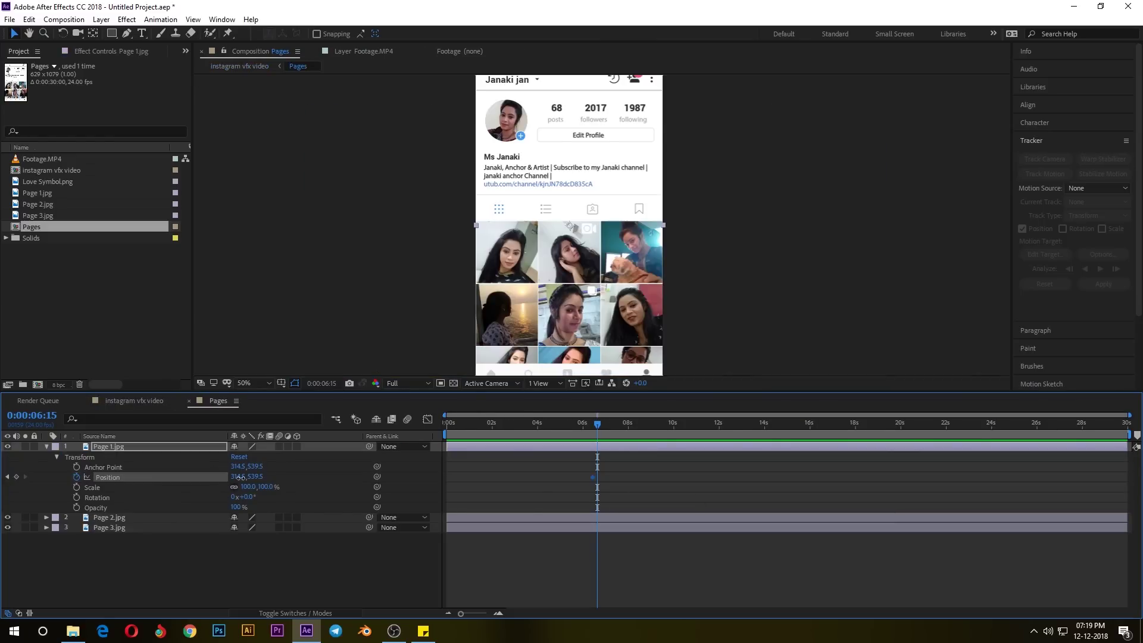
left_click_drag(240, 477, 149, 477)
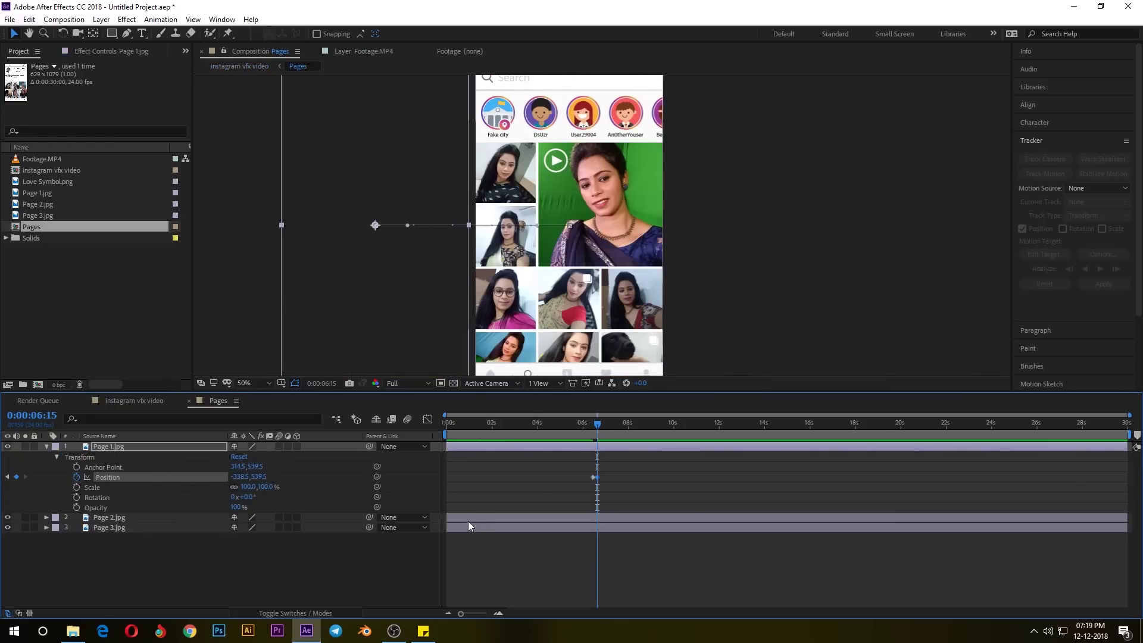
Play back the Page 1.jpg slide-out in the instagram vfx video composition and collapse that layer's properties in Pages
left_click(135, 399)
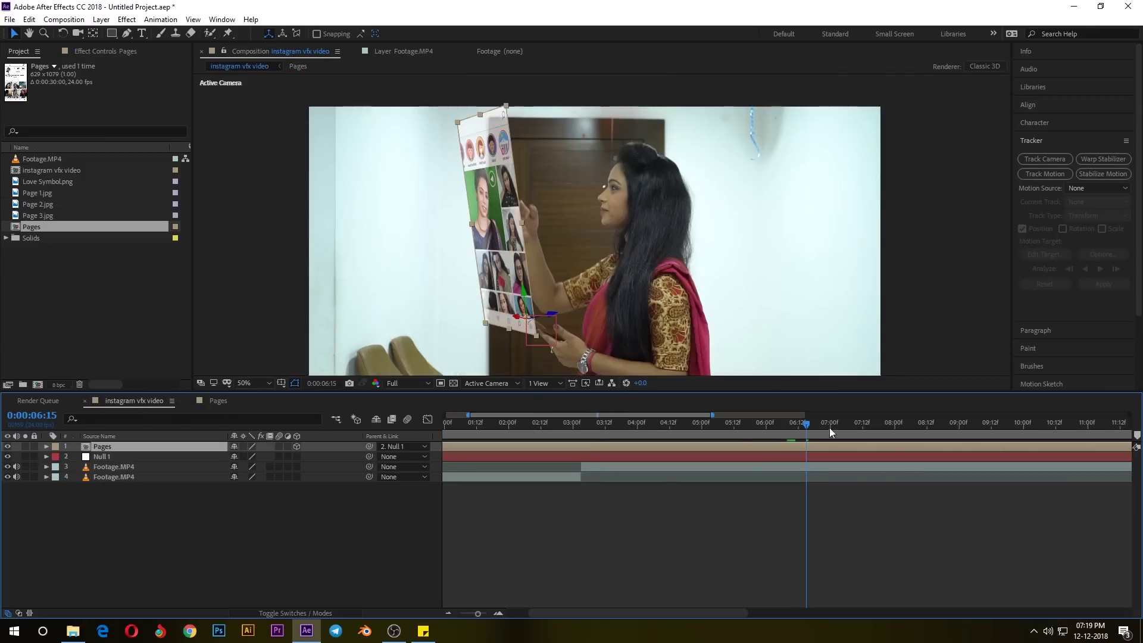
mouse_move(803, 425)
left_mouse_down()
mouse_move(758, 427)
mouse_move(816, 427)
mouse_move(790, 435)
left_mouse_up()
key("space")
double_click(124, 447)
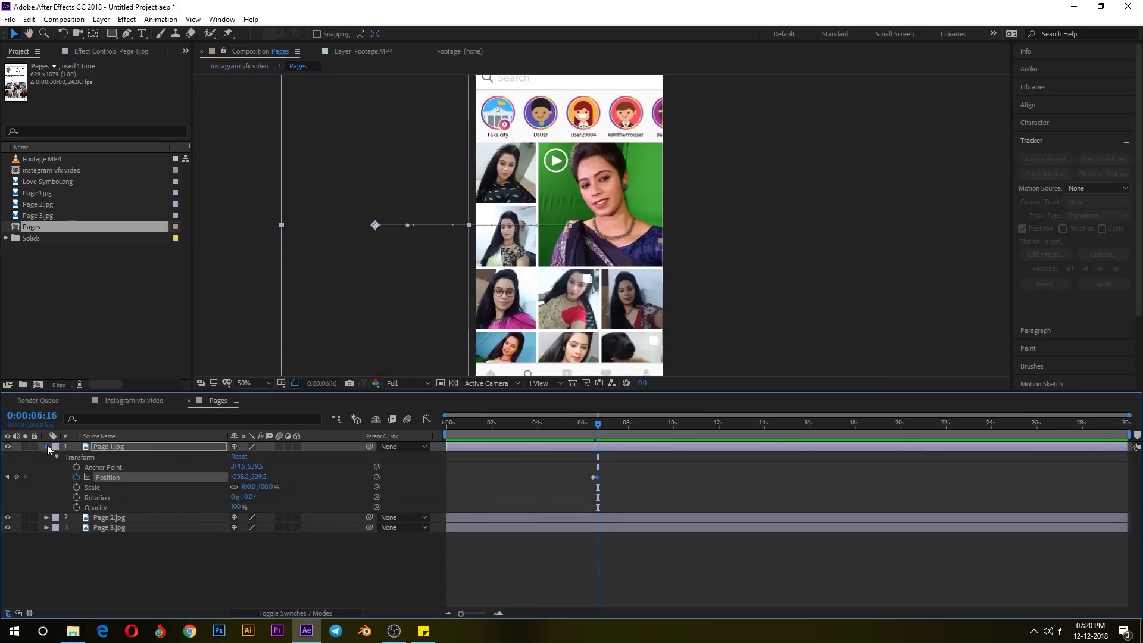
left_click(47, 446)
left_click(138, 401)
Move to the tap moment at 0:00:08:07 and place the Page 3.jpg layer above Page 2.jpg in the Pages composition
left_click_drag(898, 498, 716, 499)
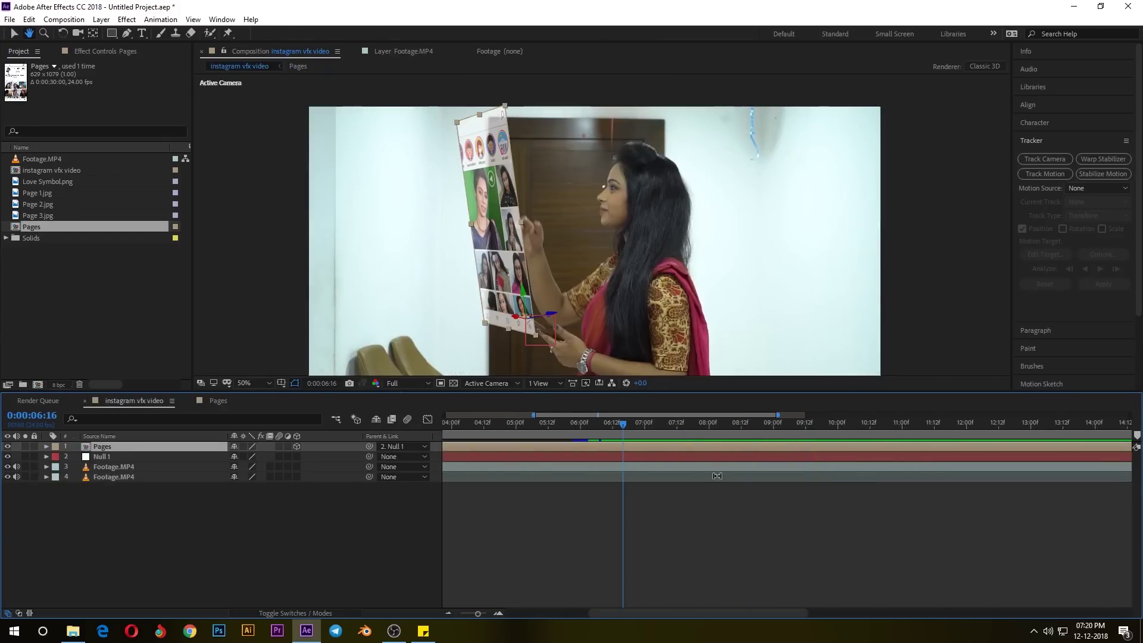
left_click_drag(622, 424, 725, 438)
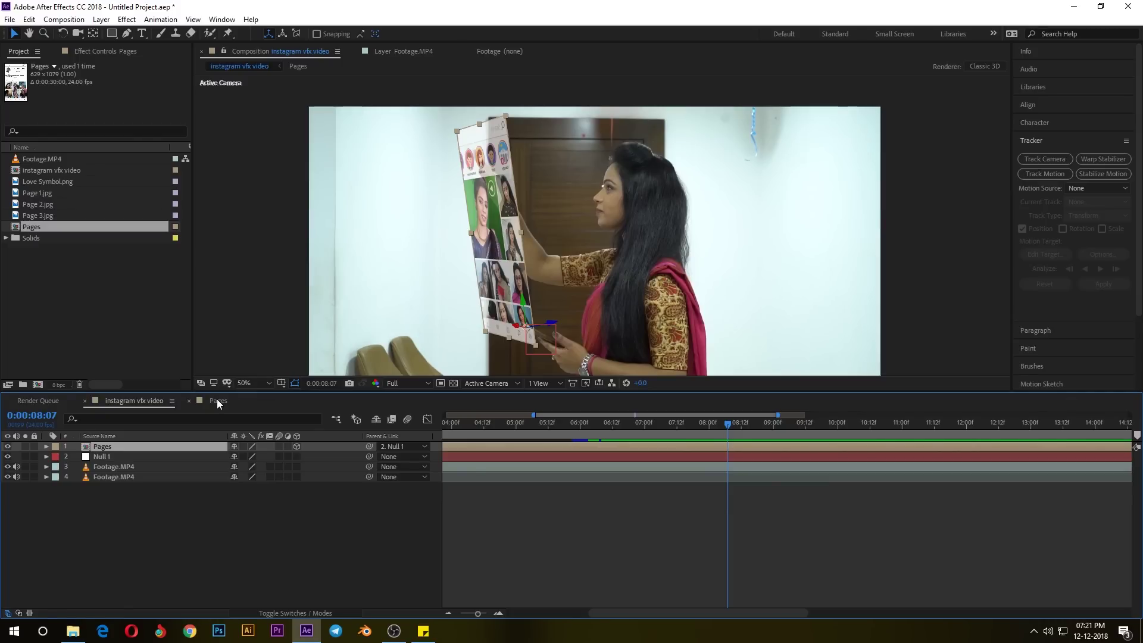
double_click(137, 446)
left_click(135, 456)
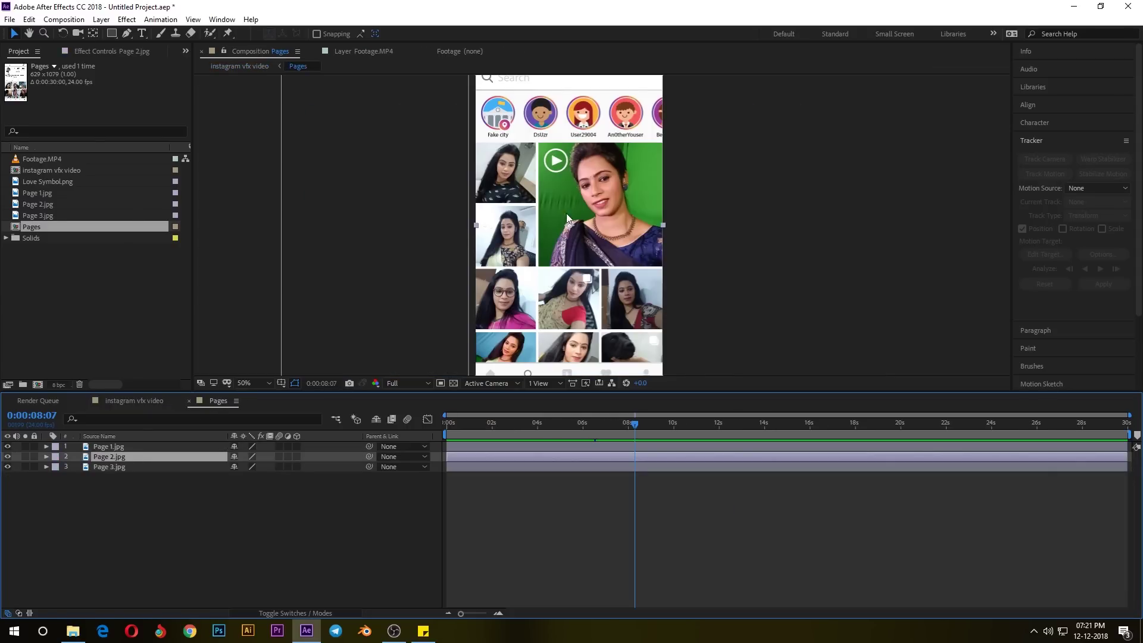
left_click(109, 469)
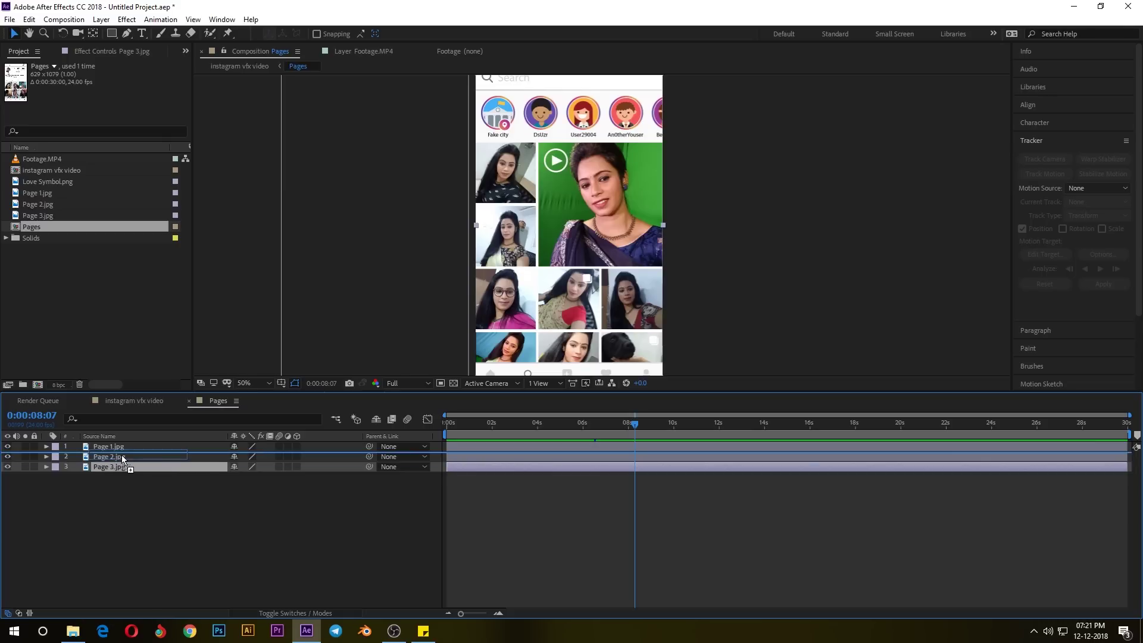
key("ctrl+bracketright")
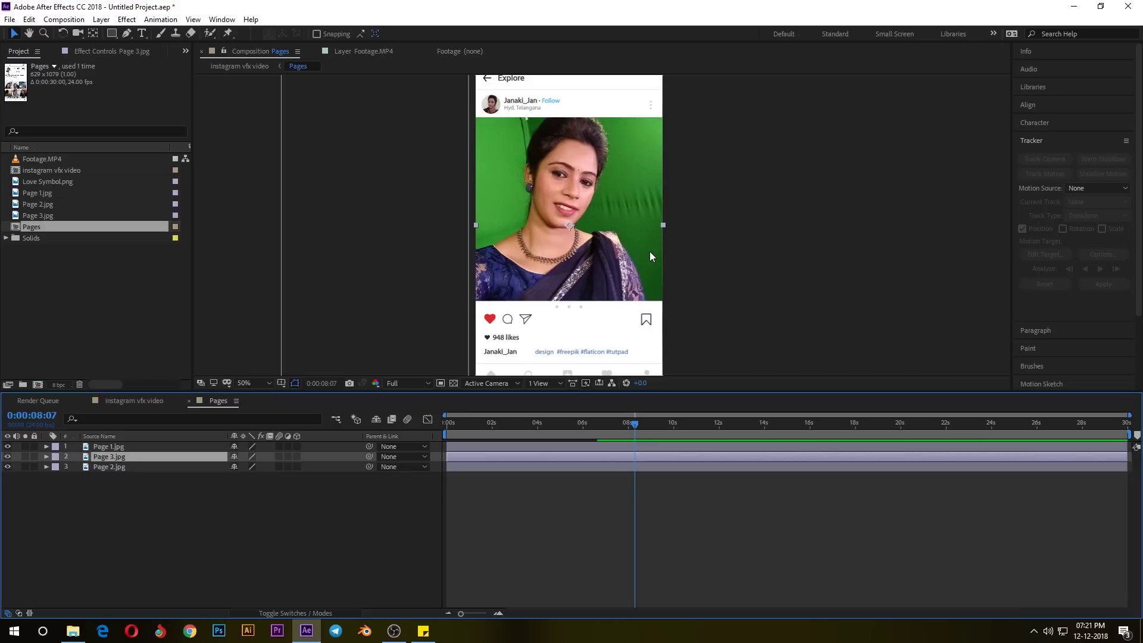
Start Scale keyframing on Page 3.jpg at 0:00:08:07 with a value of 0%
left_click(46, 456)
left_click(56, 468)
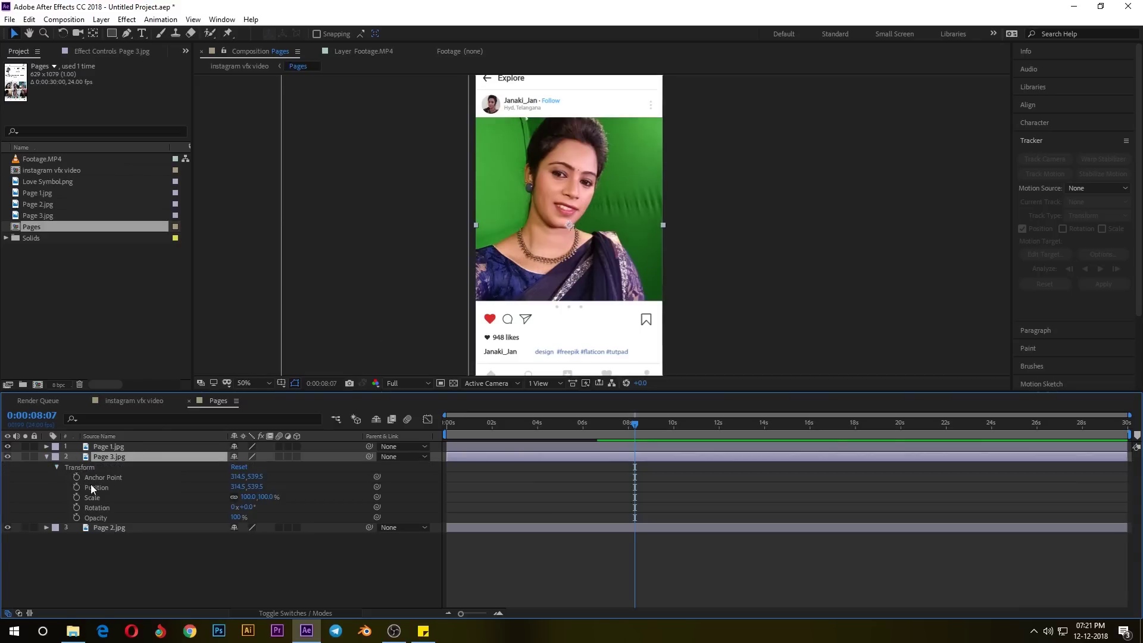
left_click(76, 498)
left_click(272, 496)
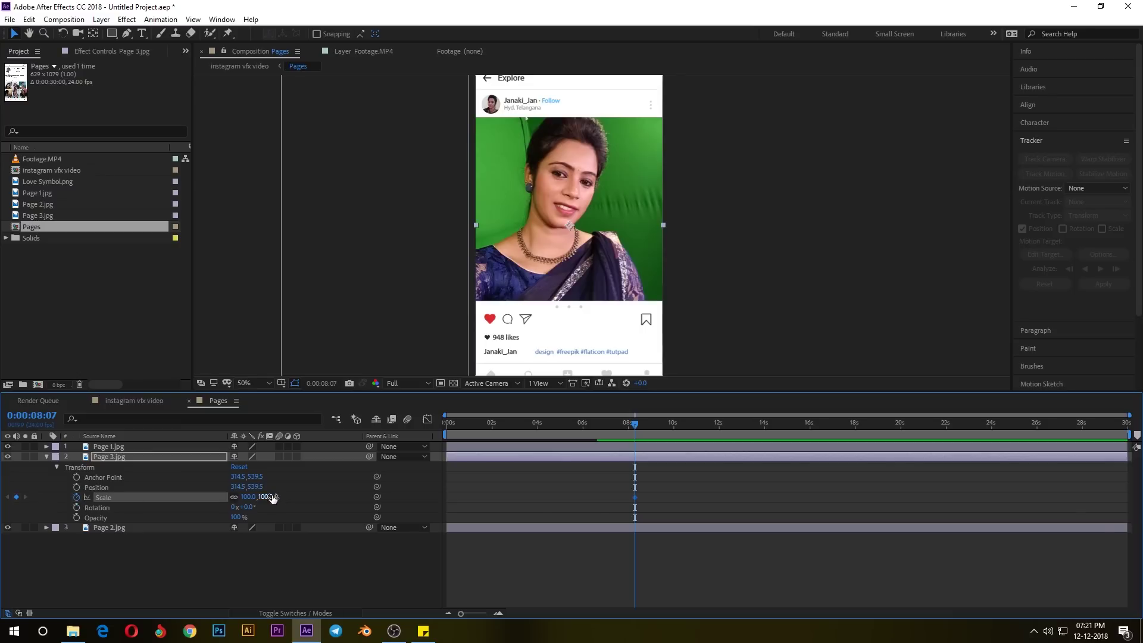
type("0")
key("Return")
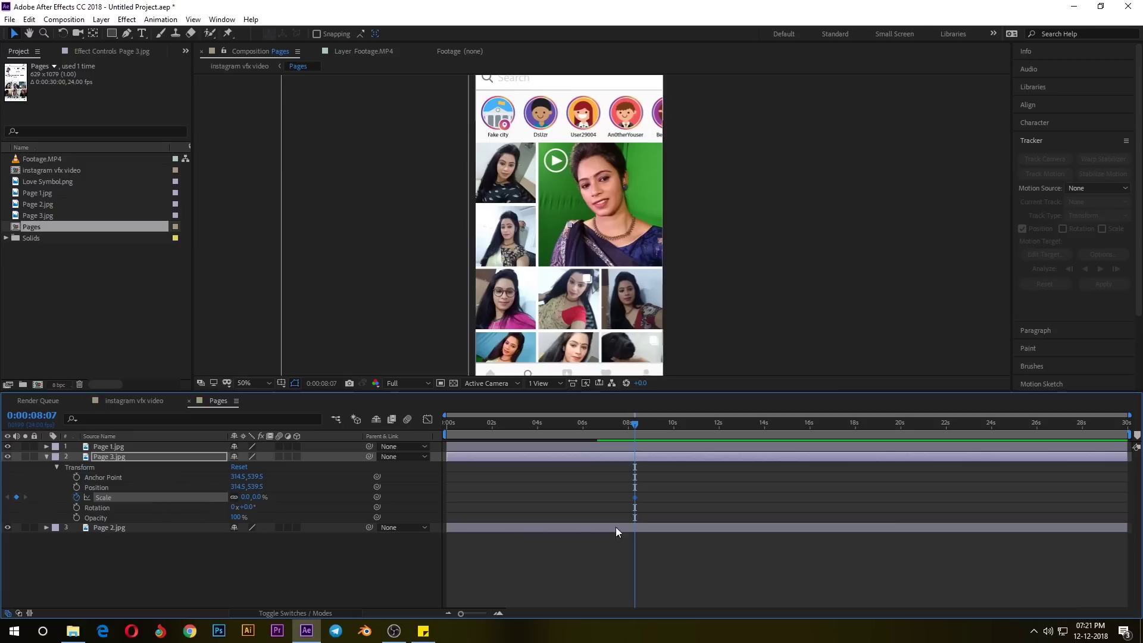
Advance three frames to 0:00:08:10 and set the Scale of Page 3.jpg to 120%
left_click(138, 401)
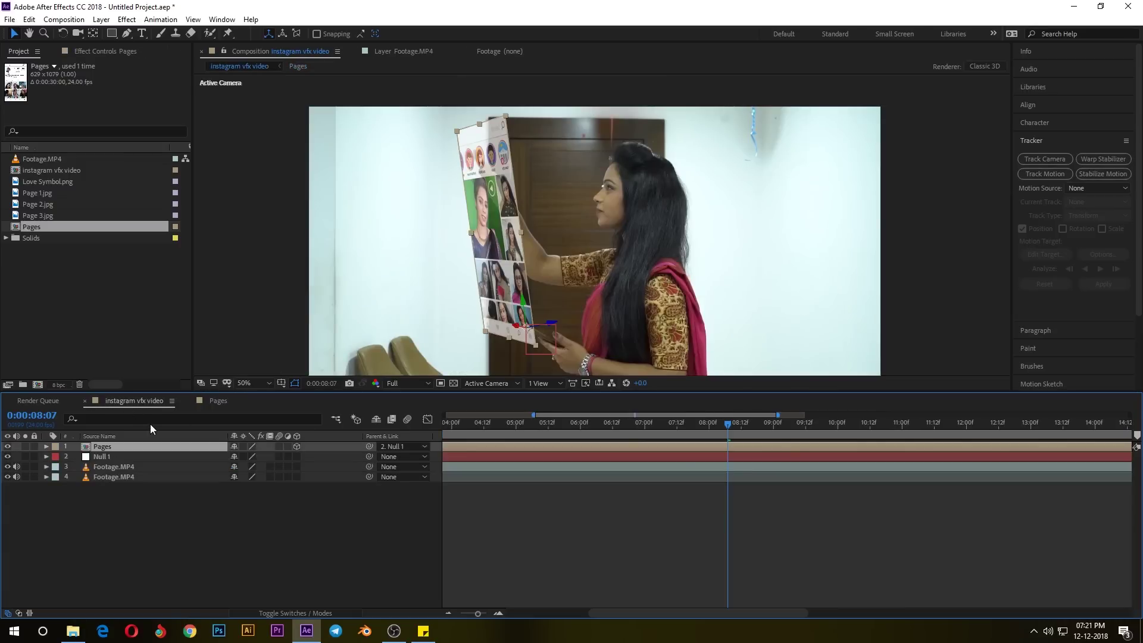
key("Page_Down")
key("Page_Down")
key("Page_Down")
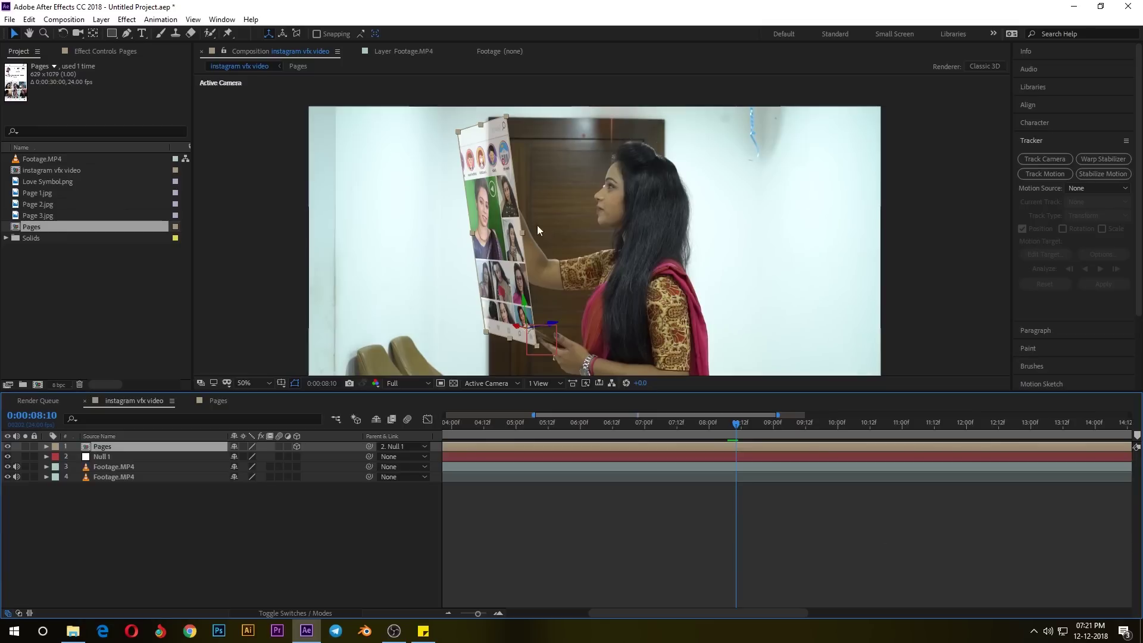
left_click(218, 401)
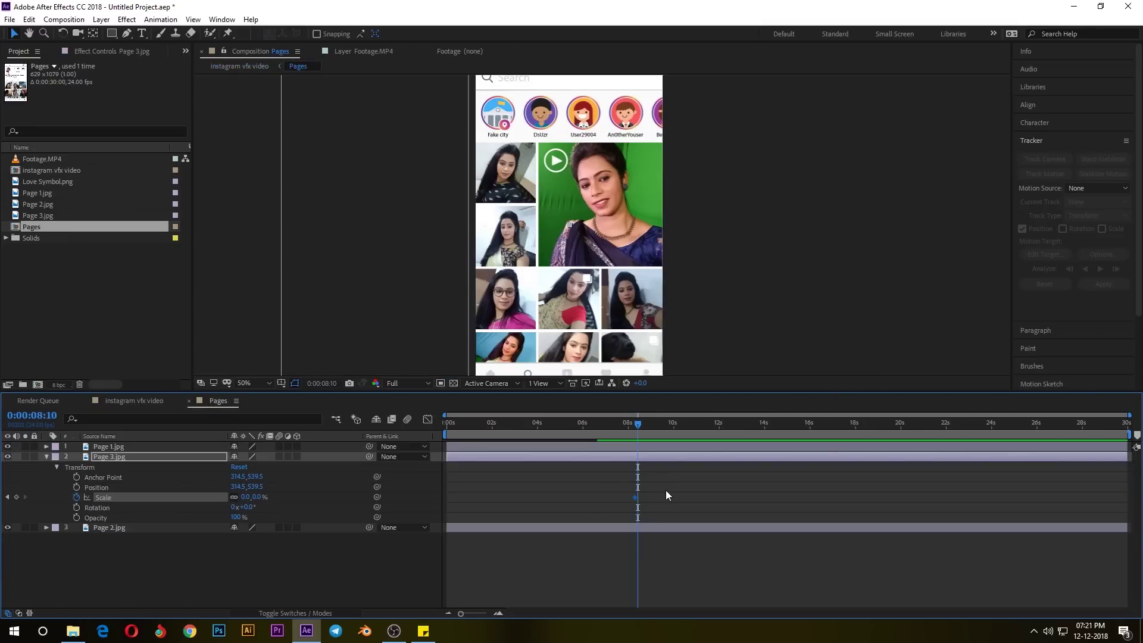
key("equal")
key("equal")
key("equal")
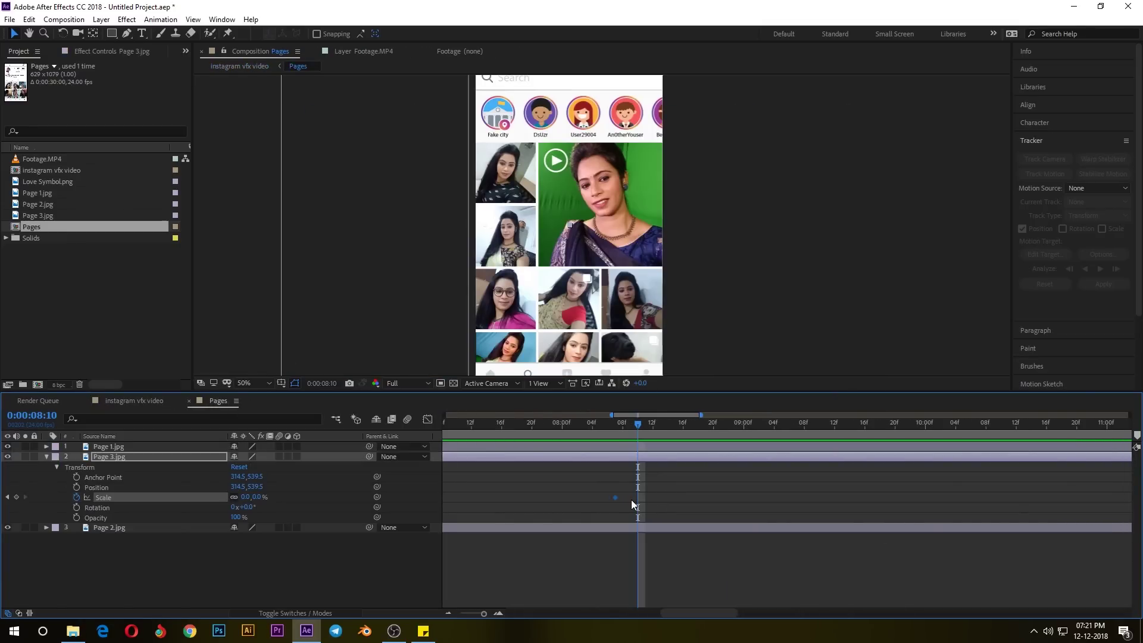
left_click(257, 497)
type("1")
type("20")
key("Return")
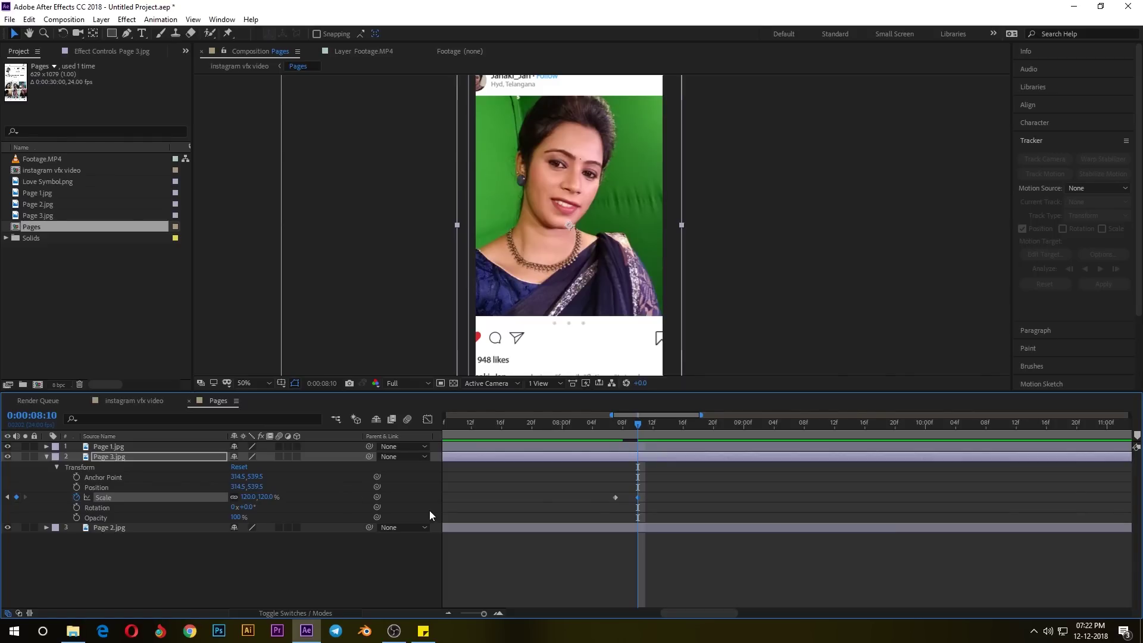
Advance three more frames to 0:00:08:13 and set the Scale of Page 3.jpg to 100%
key("Page_Down")
key("Page_Down")
key("Page_Down")
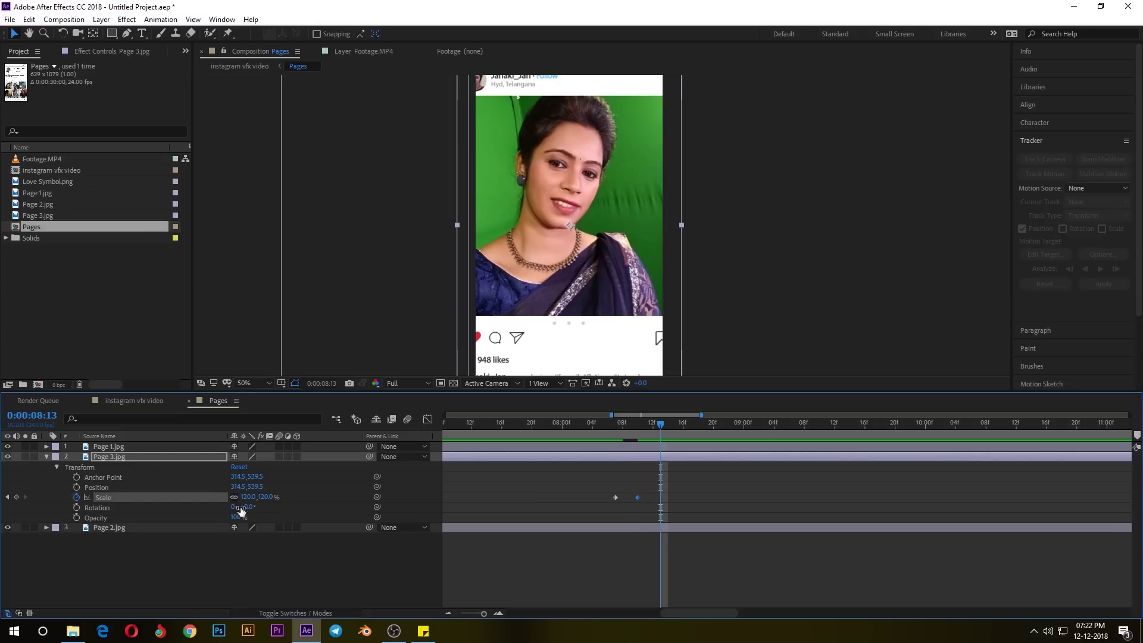
left_click(267, 497)
type("100")
key("Return")
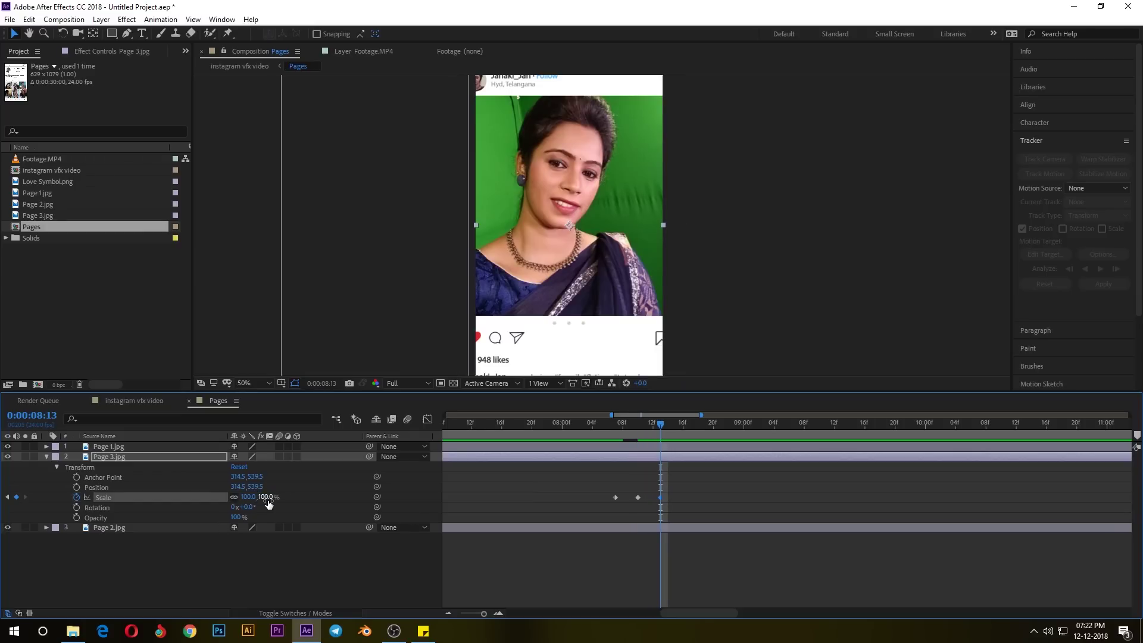
Play back the Page 3.jpg pop-up animation from 0:00:08:07 in the Pages composition
left_click_drag(657, 425, 616, 436)
key("space")
key("space")
key("space")
key("space")
Apply Easy Ease to the three Scale keyframes of Page 3.jpg
left_click_drag(601, 478, 676, 508)
right_click(662, 499)
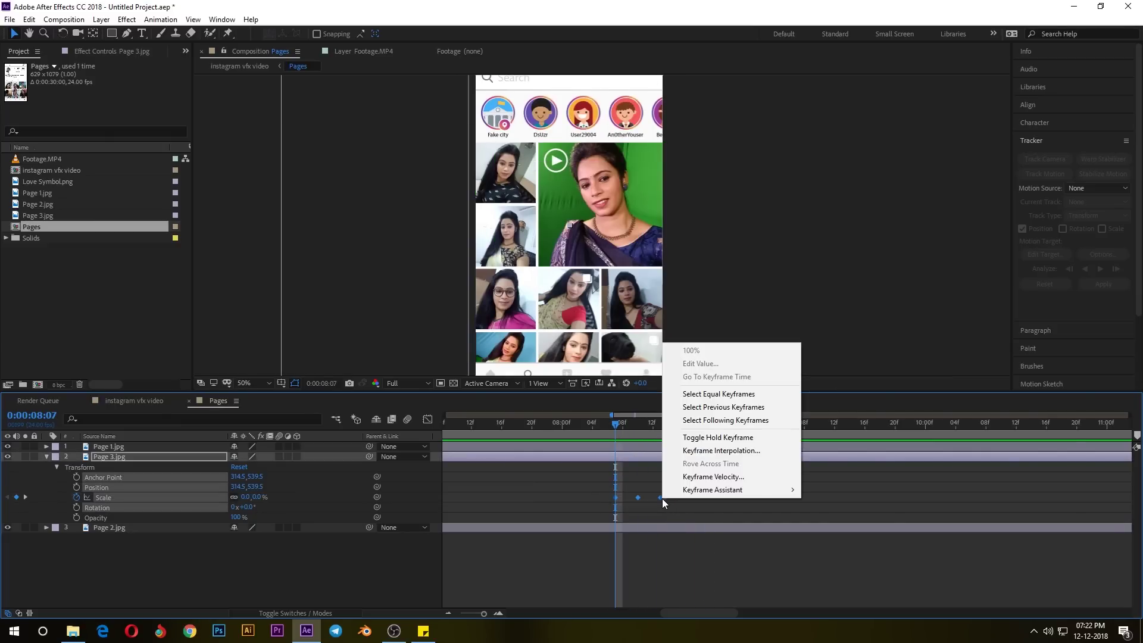
mouse_move(774, 490)
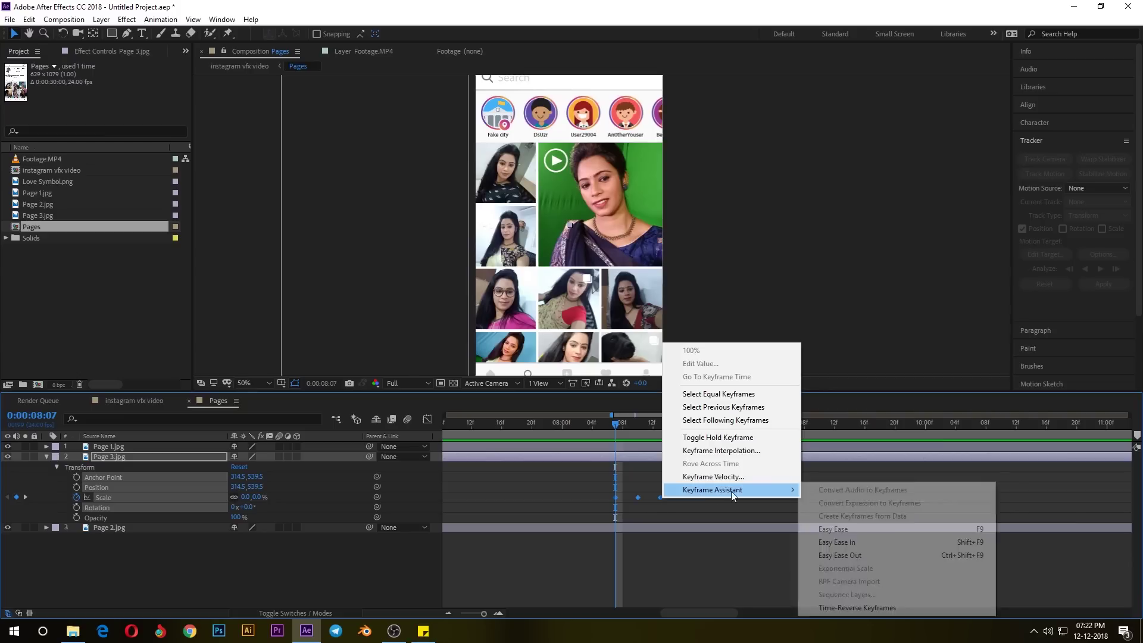
left_click(866, 529)
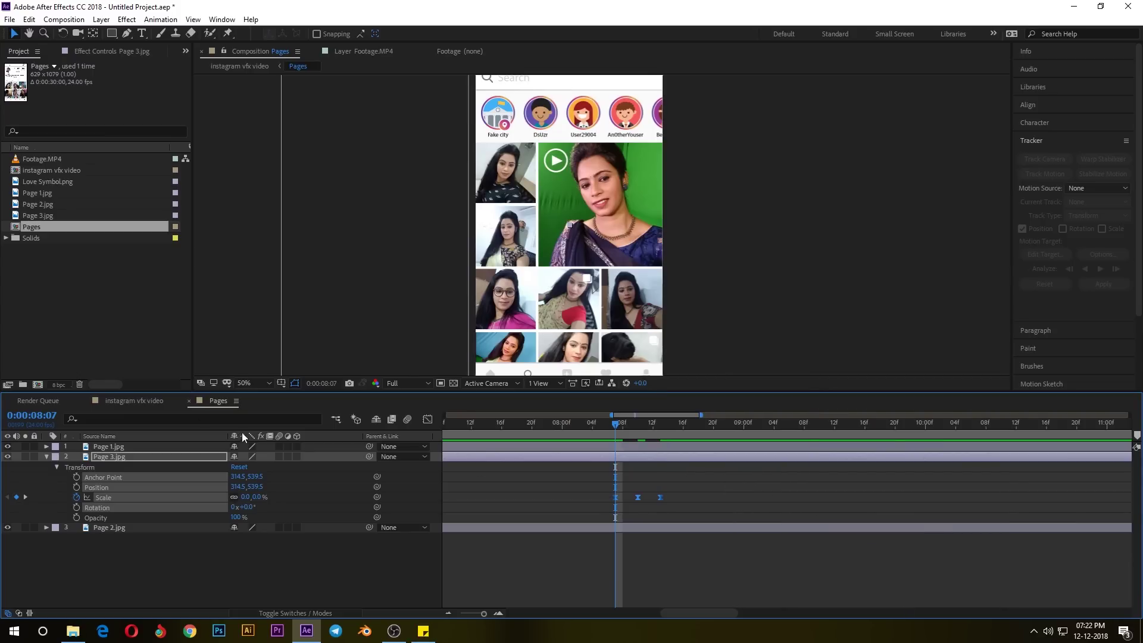
Play back the eased Page 3.jpg pop-up in the instagram vfx video composition, starting shortly before the hand touches the page
left_click(141, 400)
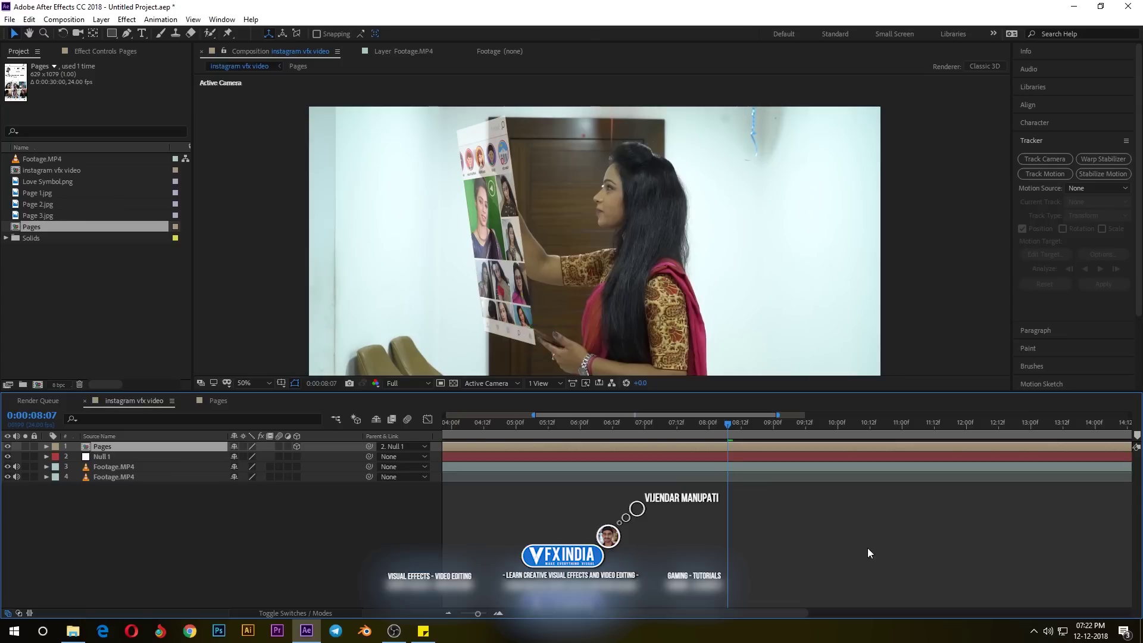
key("space")
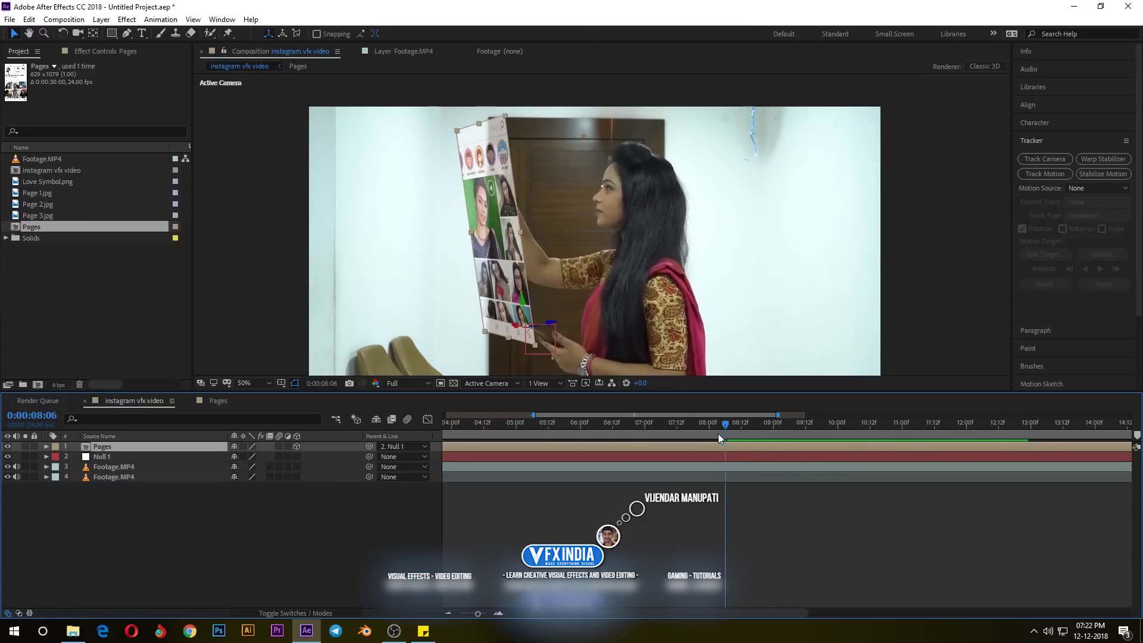
left_click_drag(719, 433, 699, 435)
key("space")
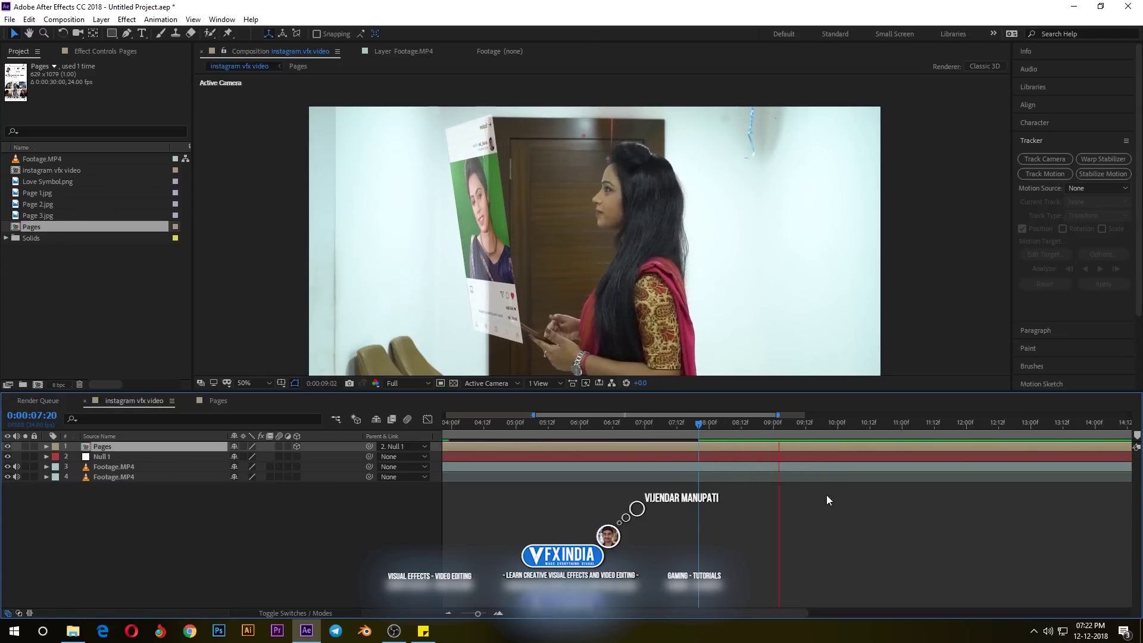
left_click_drag(780, 429, 716, 436)
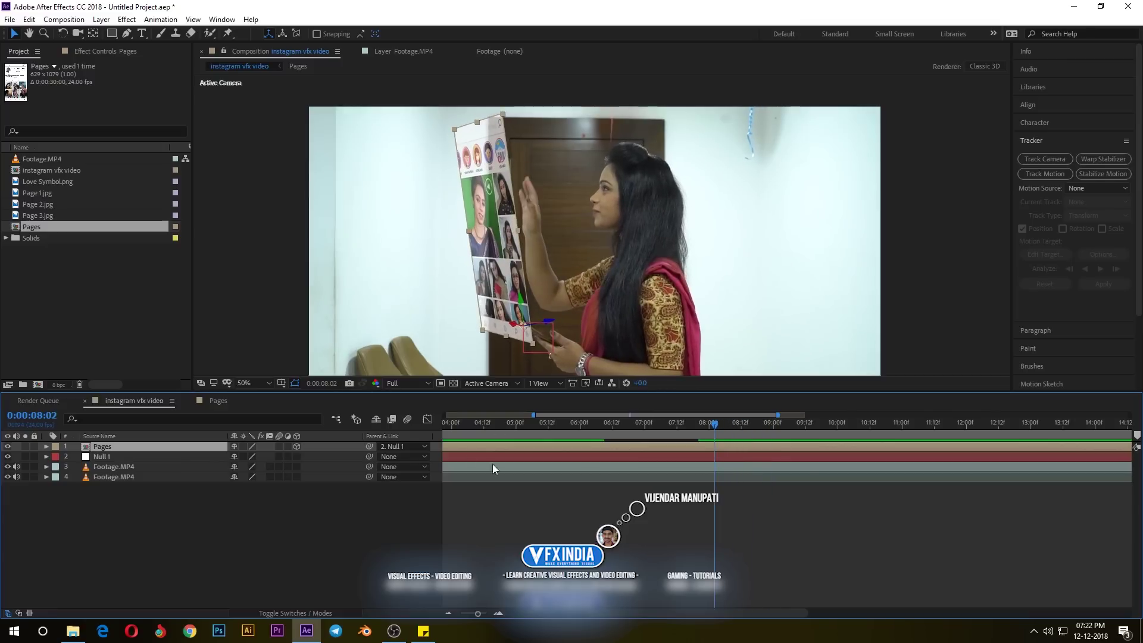
key("space")
key("space")
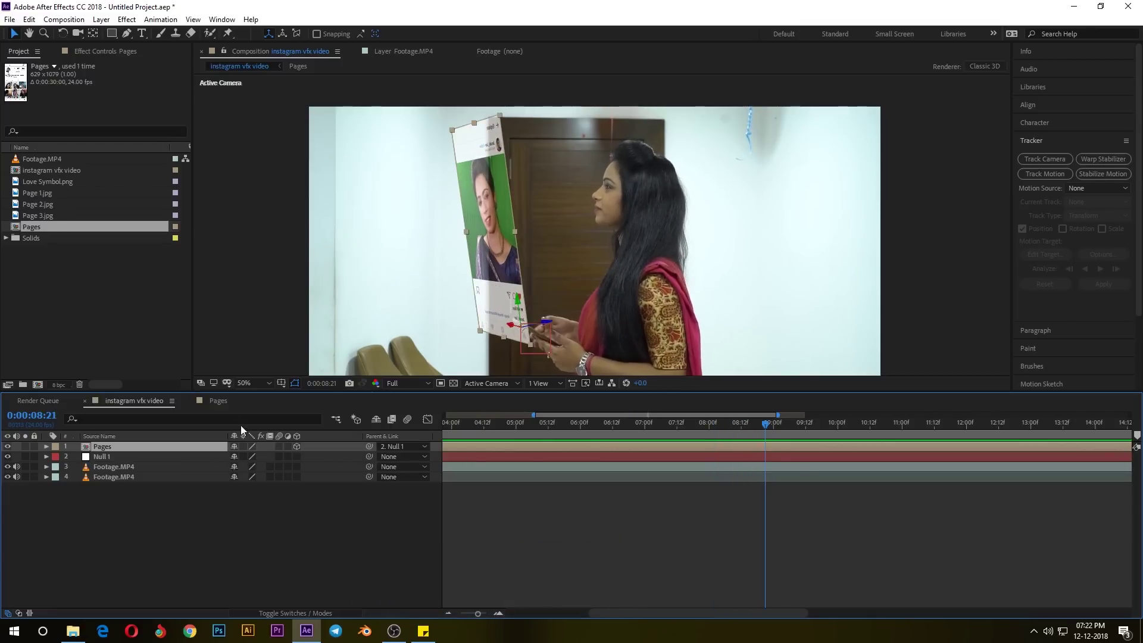
In the Pages composition, shift the last two Scale keyframes of Page 3.jpg two frames later, placing the 120% keyframe at 0:00:08:12
left_click(216, 400)
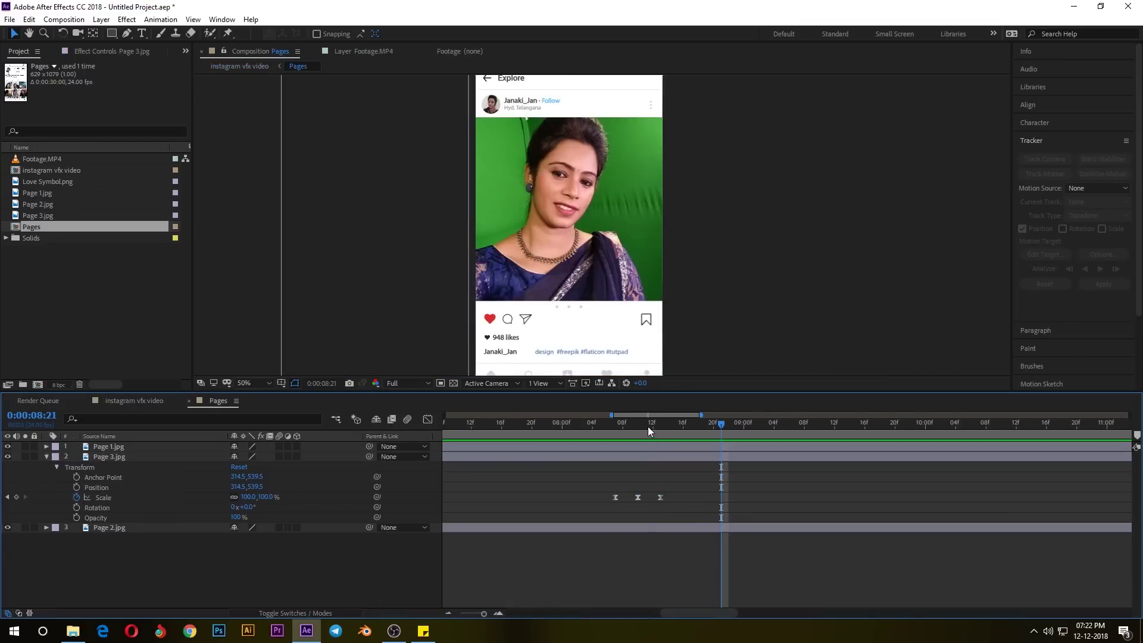
left_click_drag(648, 427, 616, 438)
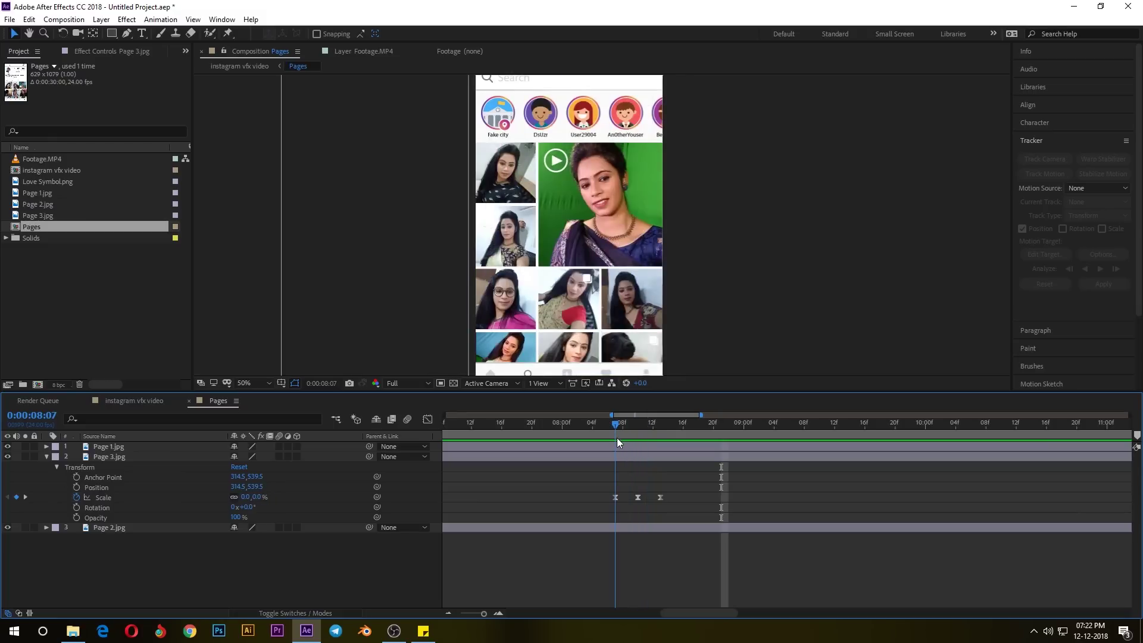
left_click(616, 496)
left_click(631, 491)
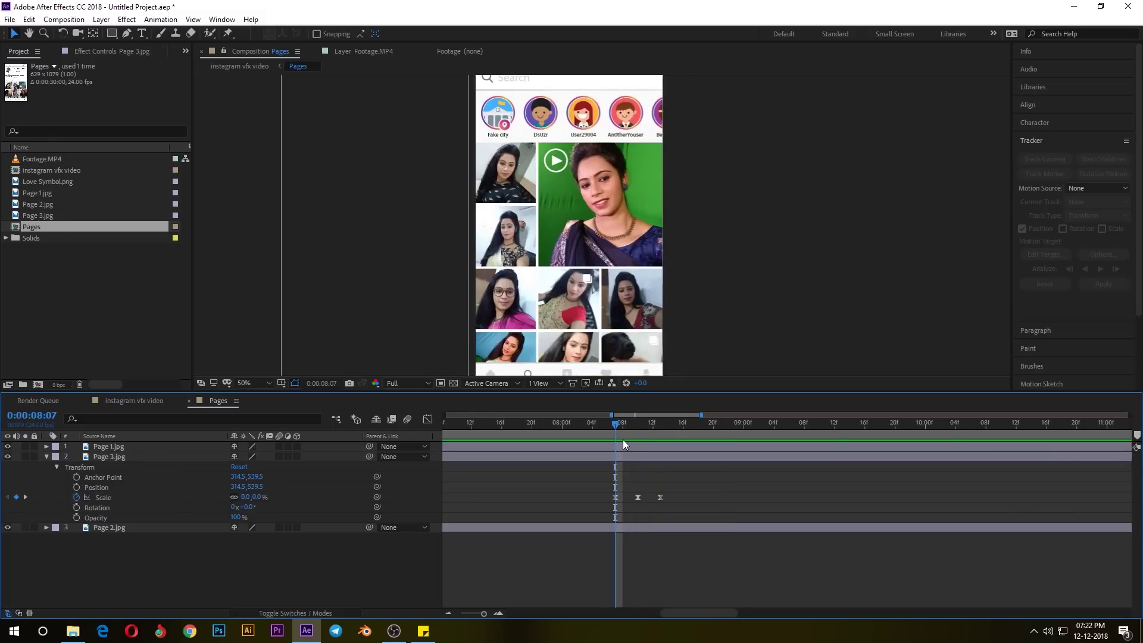
key("space")
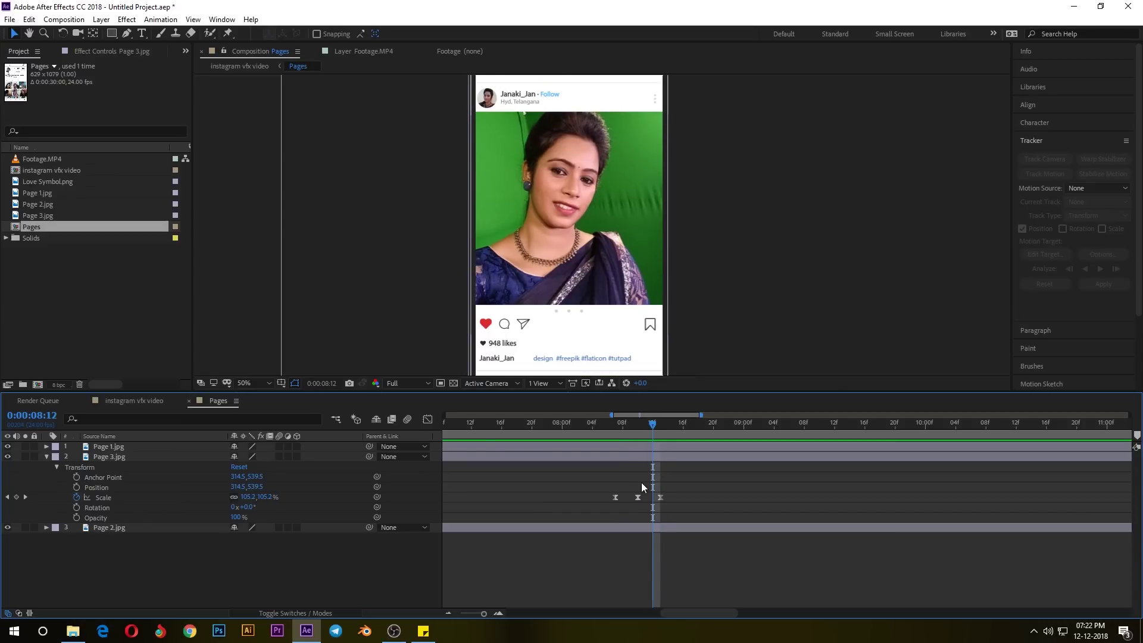
left_click_drag(643, 498, 670, 499)
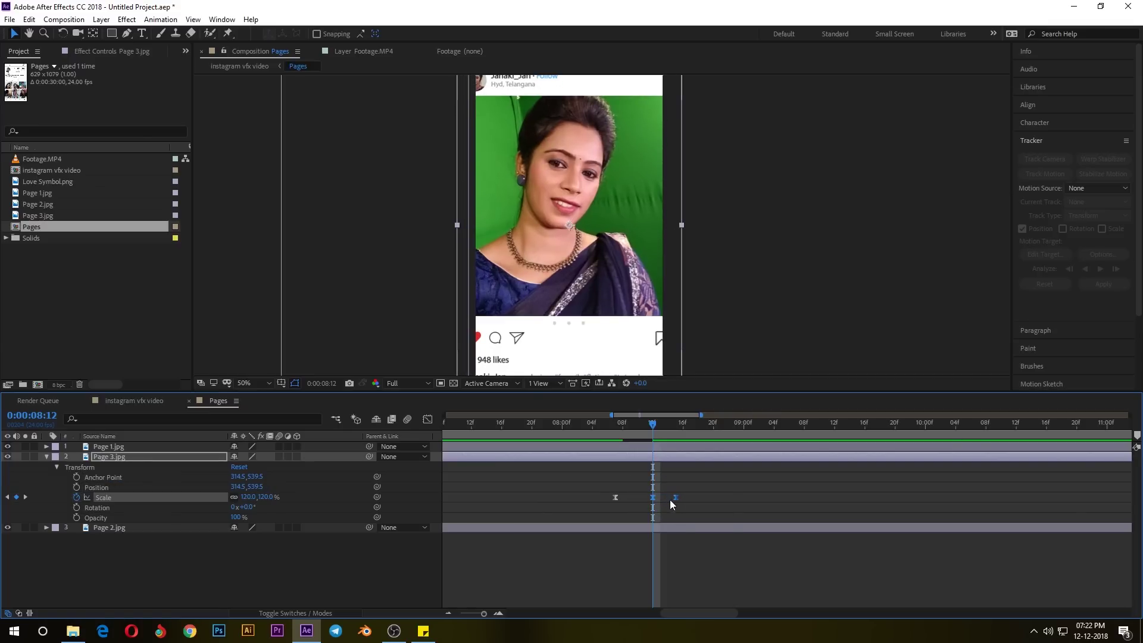
left_click(727, 486)
Play back the slowed Page 3.jpg pop-up in the instagram vfx video composition from 0:00:07:18
left_click(140, 397)
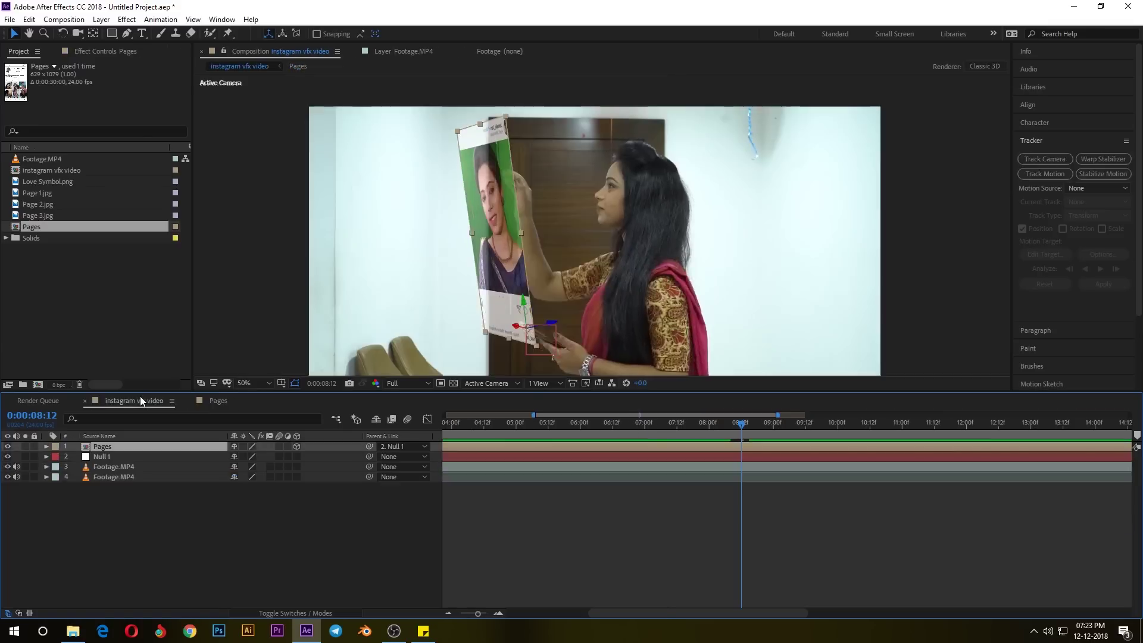
left_click_drag(747, 428, 709, 426)
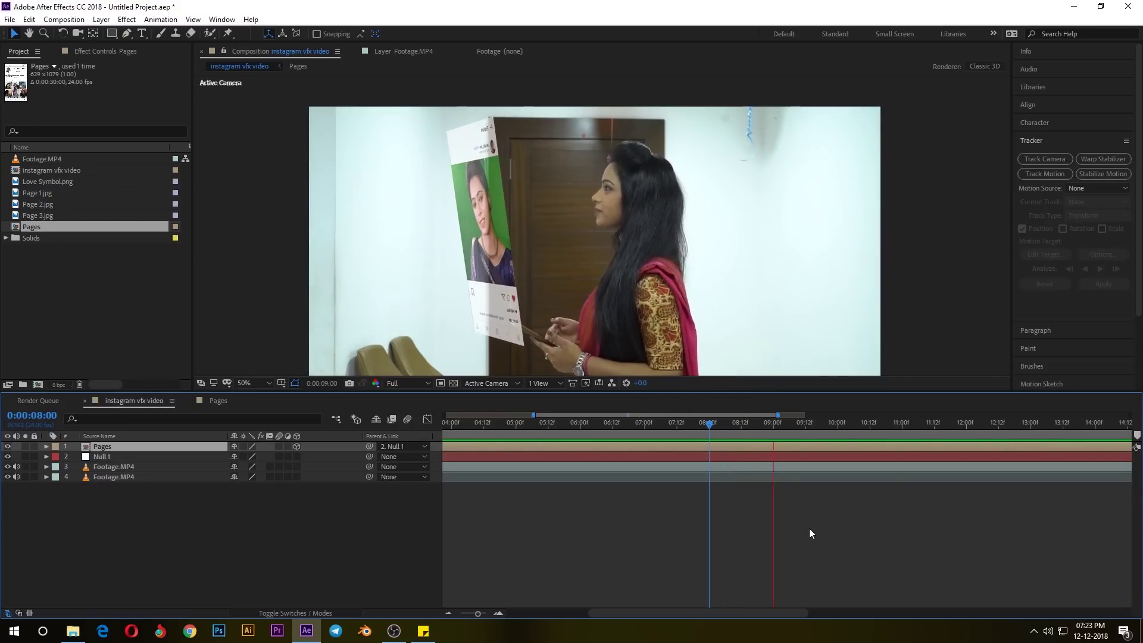
left_click_drag(787, 426, 693, 432)
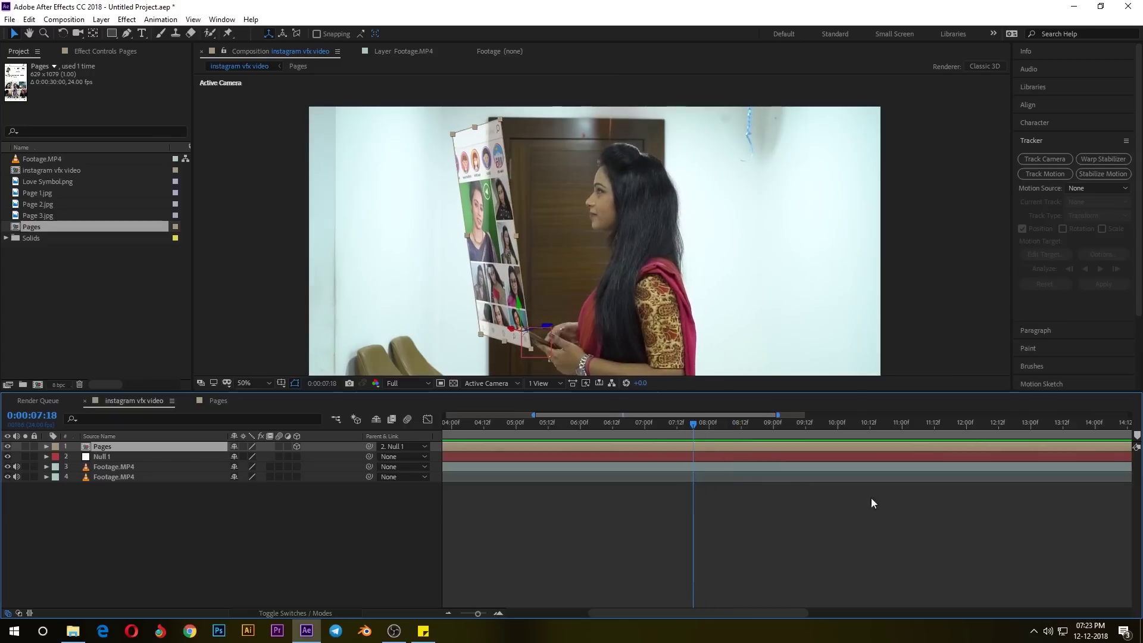
key("space")
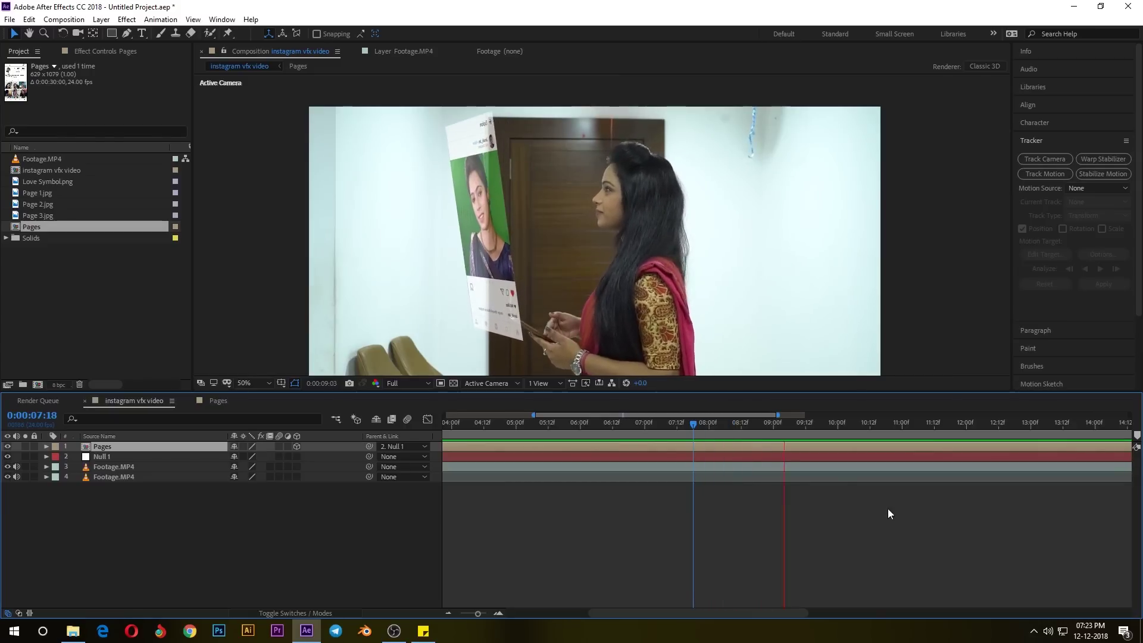
key("space")
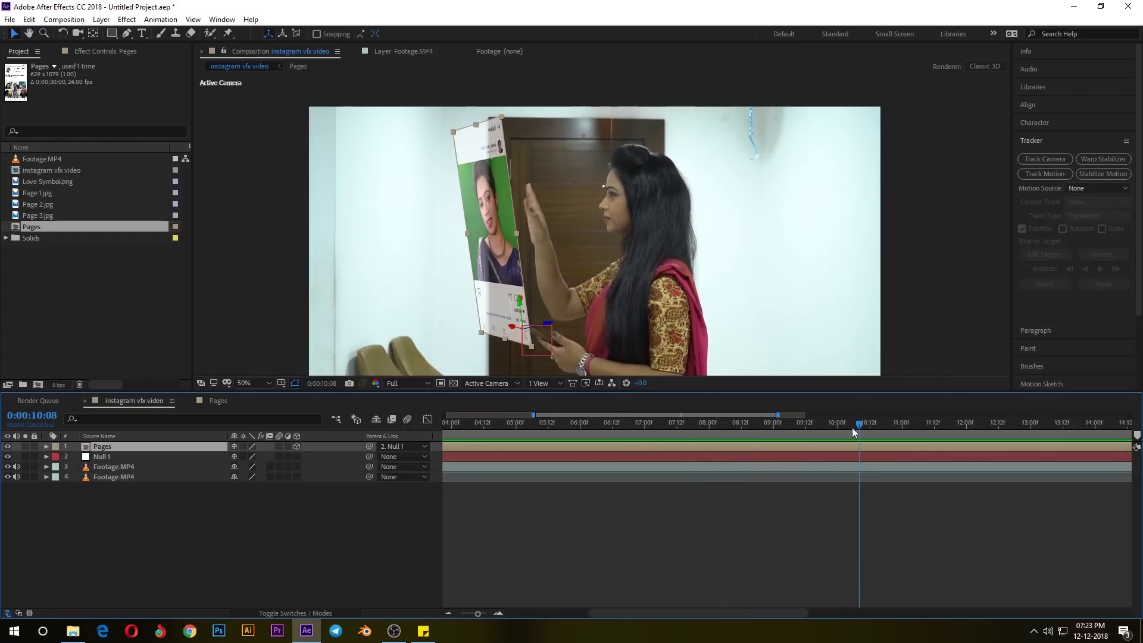
Go to the finger tap at 0:00:10:11 and add Love Symbol.png above Page 1.jpg in the Pages composition
mouse_move(853, 428)
left_mouse_down()
mouse_move(835, 426)
mouse_move(867, 434)
left_mouse_up()
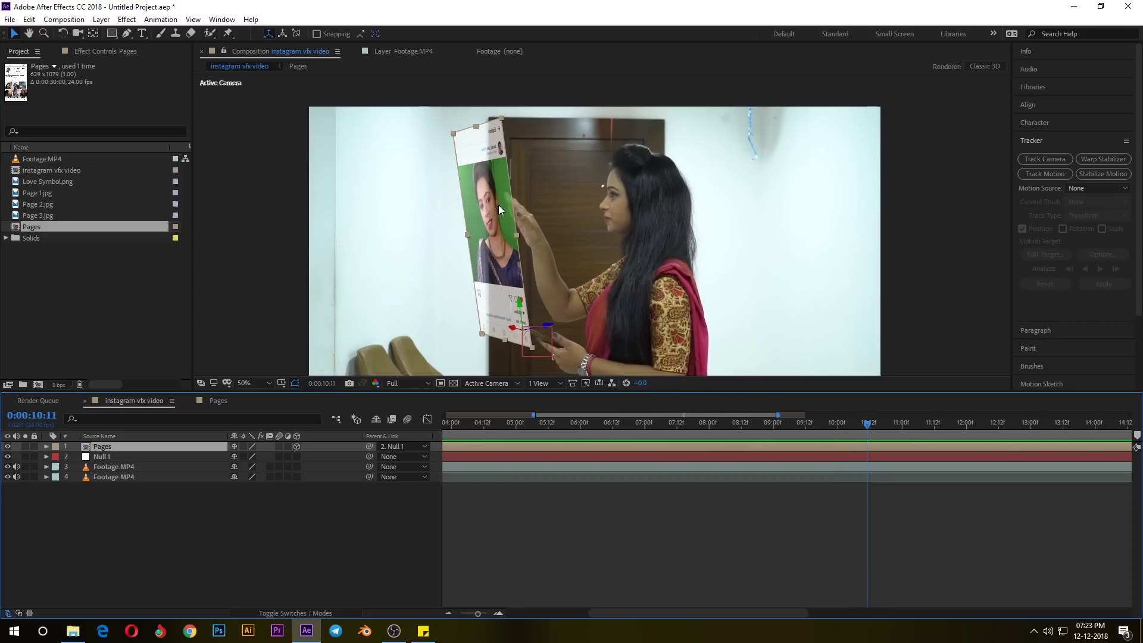
double_click(122, 444)
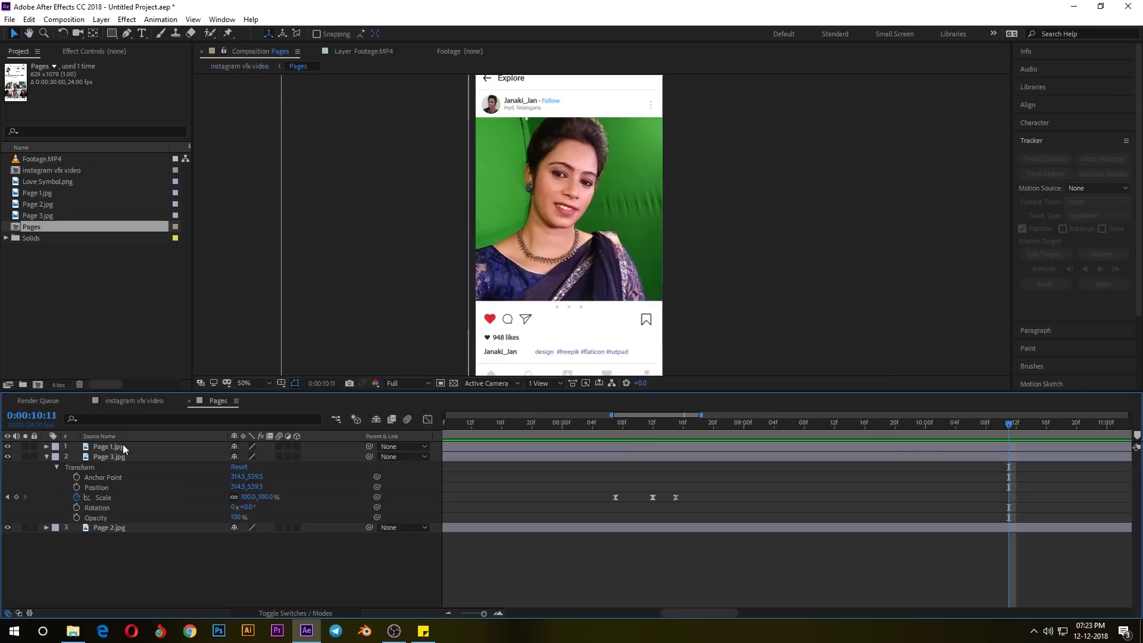
left_click(46, 456)
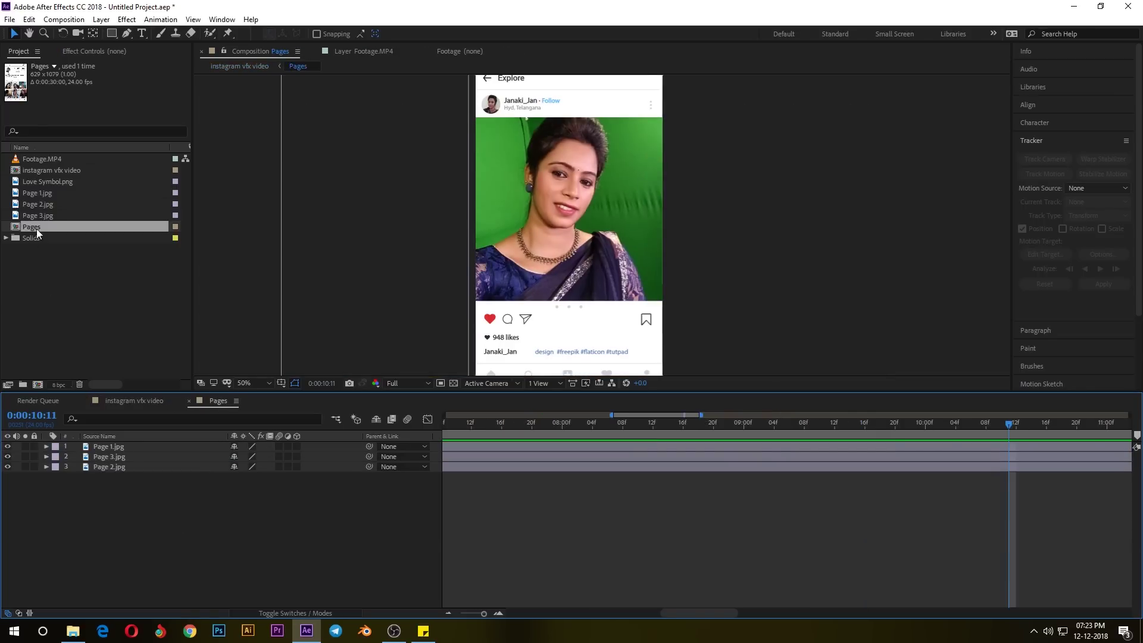
left_click(37, 182)
left_click_drag(36, 185, 122, 448)
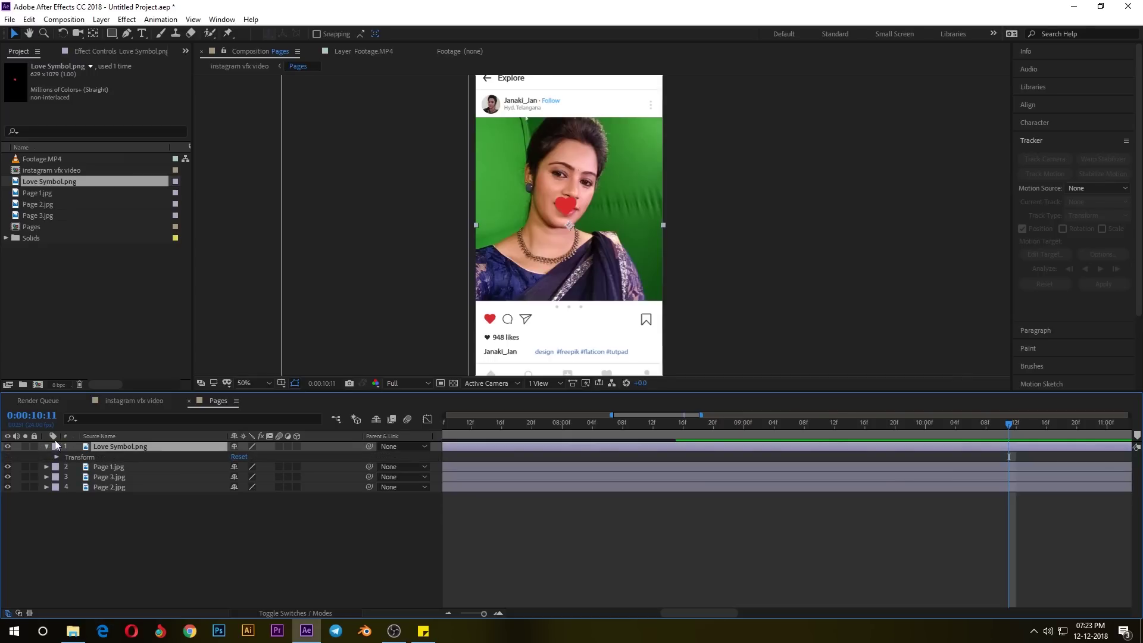
Set the Opacity of Love Symbol.png to 0% and start its Opacity keyframing at 0:00:10:11
left_click(47, 446)
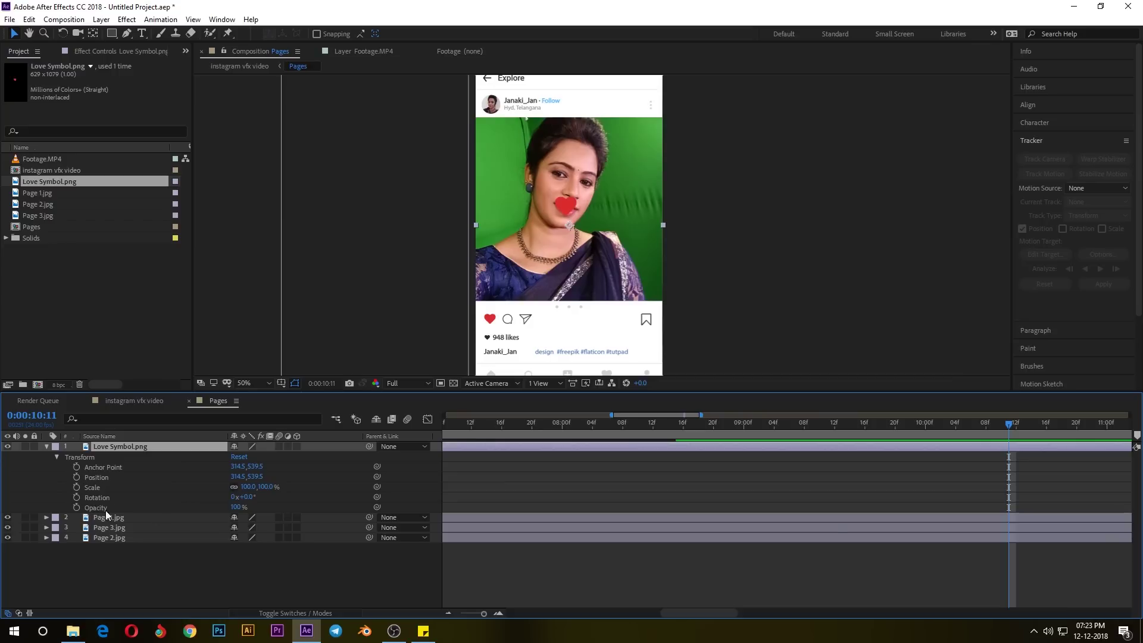
left_click_drag(237, 508, 99, 511)
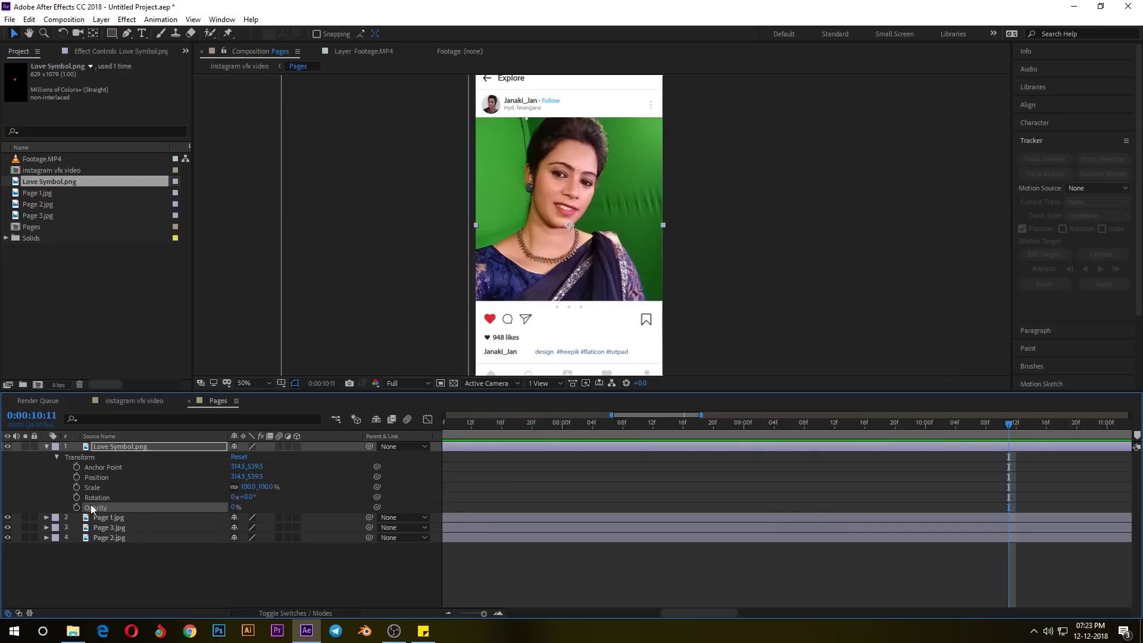
left_click(77, 508)
Advance three frames to 0:00:10:14 and set the Opacity of Love Symbol.png to 100%
scroll(819, 477, "right", 3)
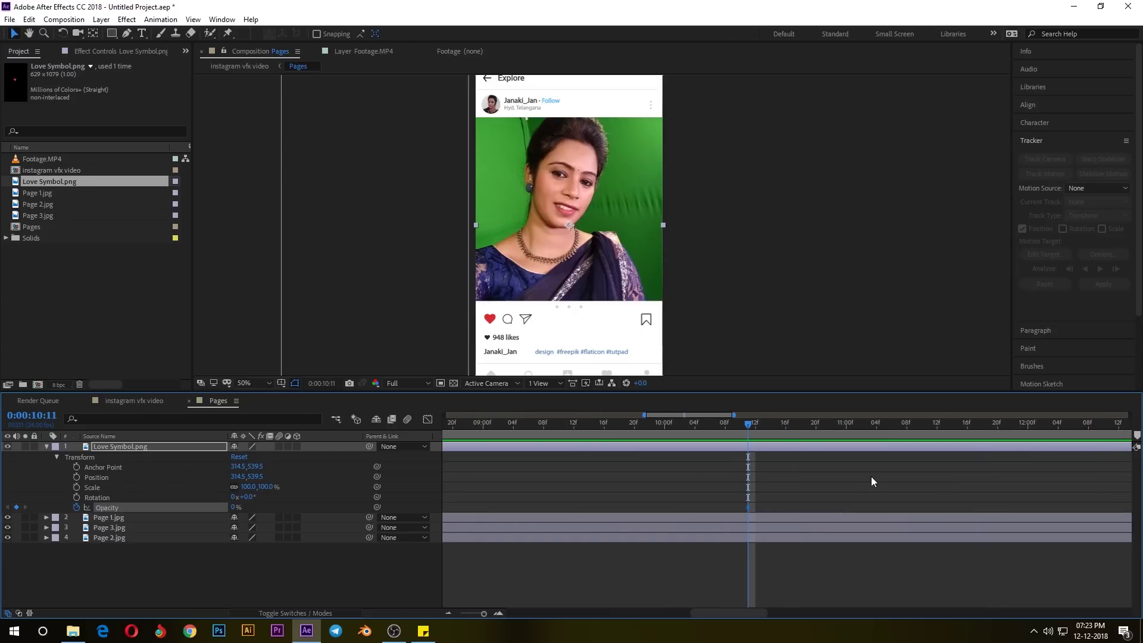
key("Page_Down")
key("Page_Down")
key("Page_Down")
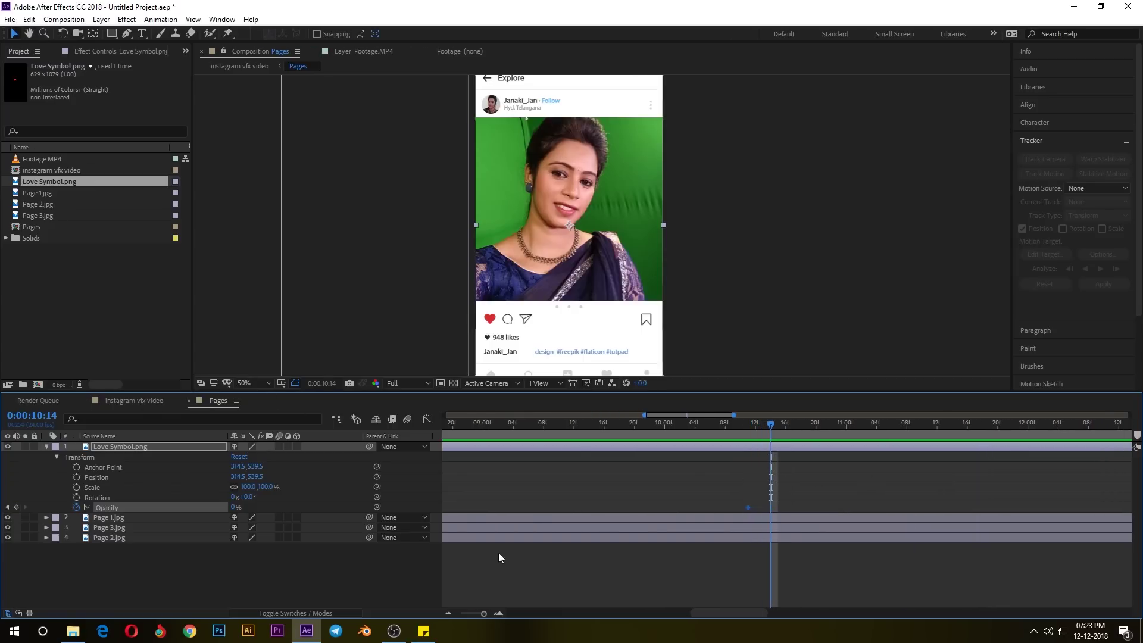
left_click_drag(236, 507, 437, 507)
Return to 0:00:10:11 and start Scale keyframing on Love Symbol.png at 100%
key("Page_Up")
key("Page_Up")
key("Page_Up")
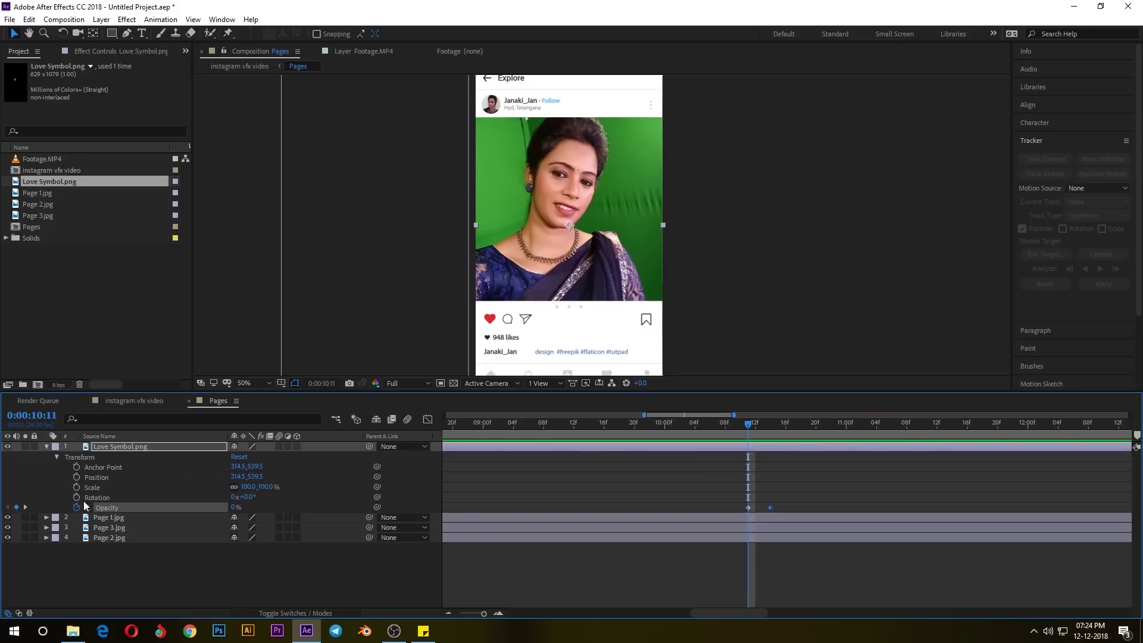
left_click(76, 487)
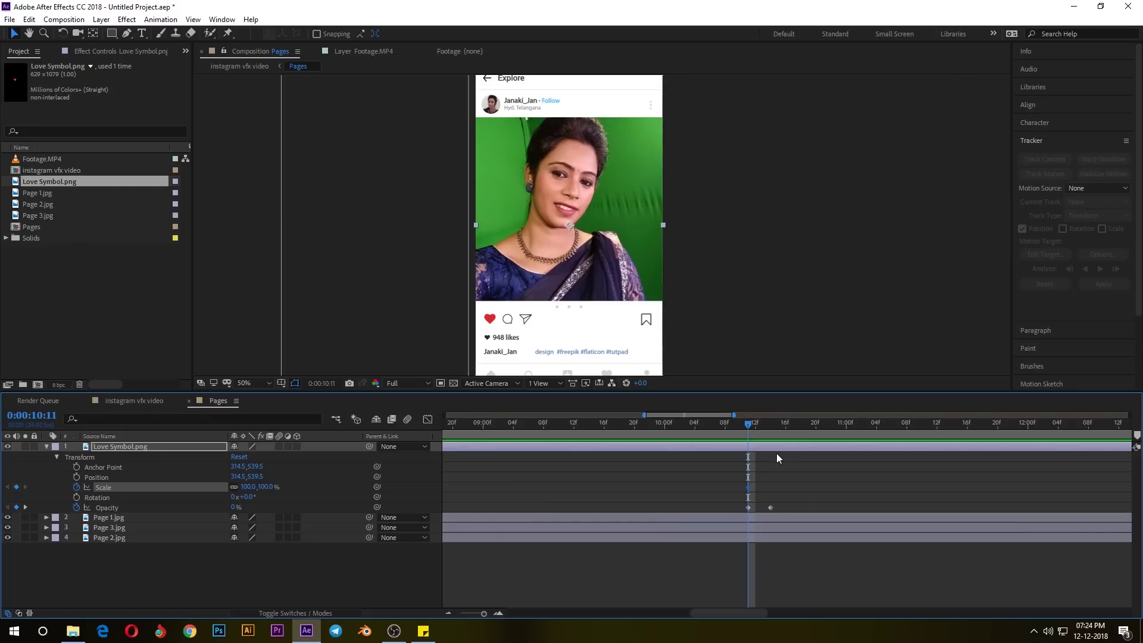
Advance three frames to 0:00:10:14 and set the Scale of Love Symbol.png to 120%, trying 110% first
key("Page_Down")
key("Page_Down")
key("Page_Down")
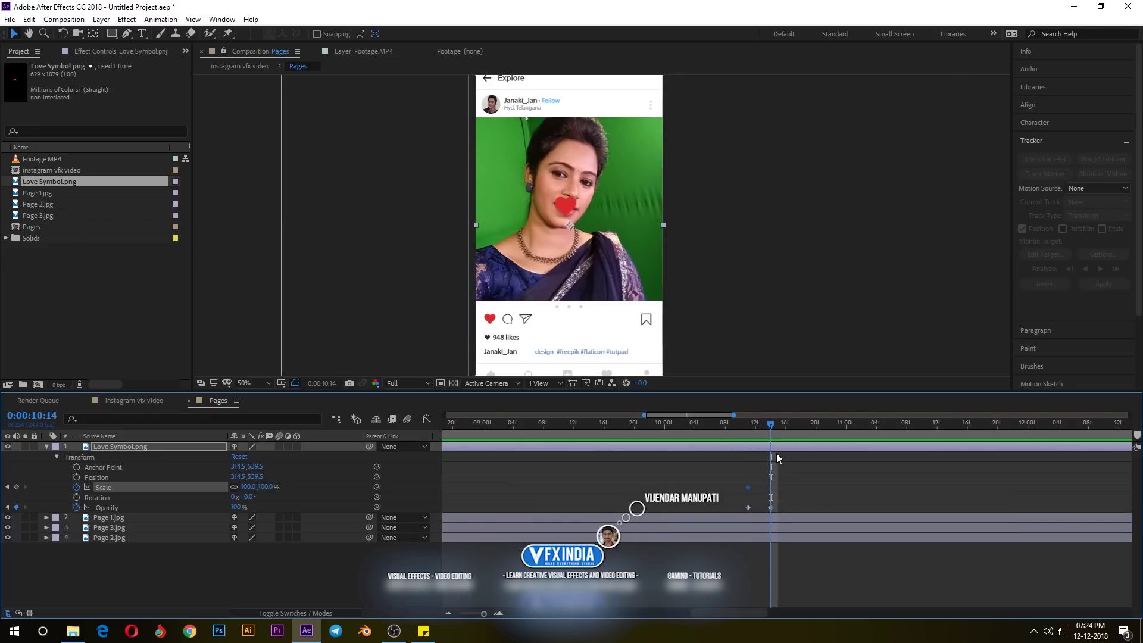
left_click(267, 486)
type("110")
key("Return")
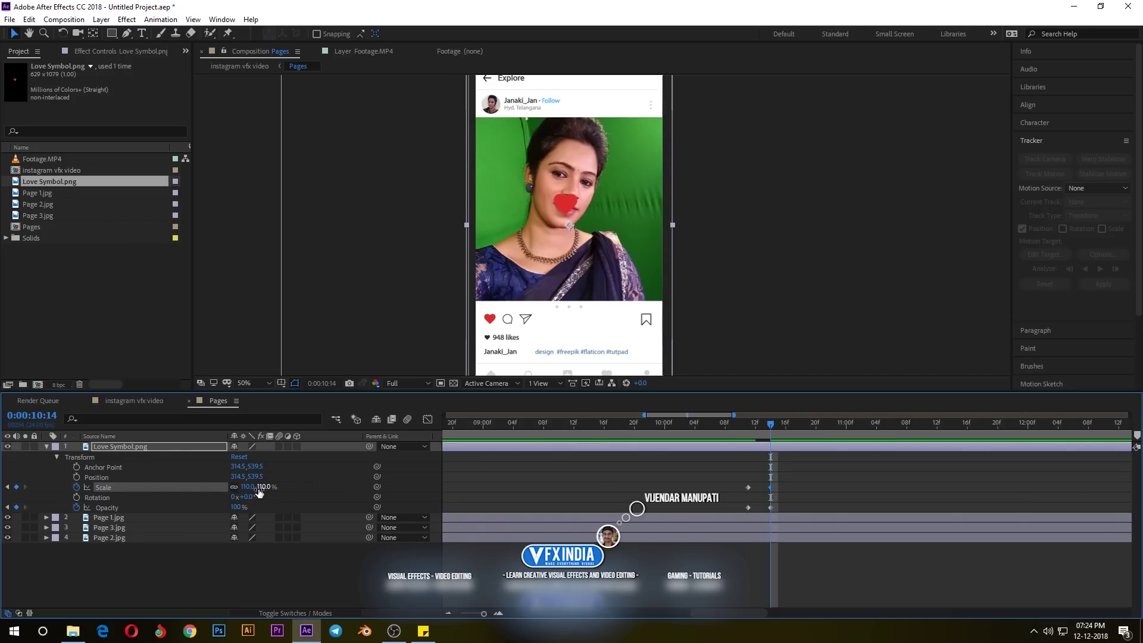
left_click(260, 490)
type("120")
key("Return")
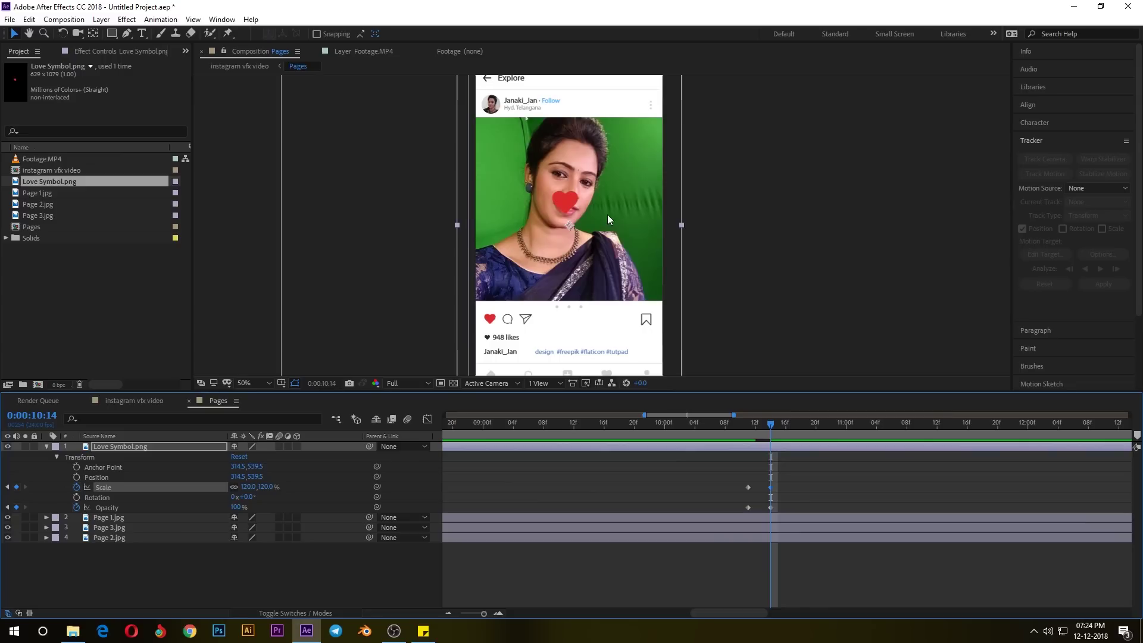
Move the anchor point of Love Symbol.png to the centre of the heart
left_click(93, 33)
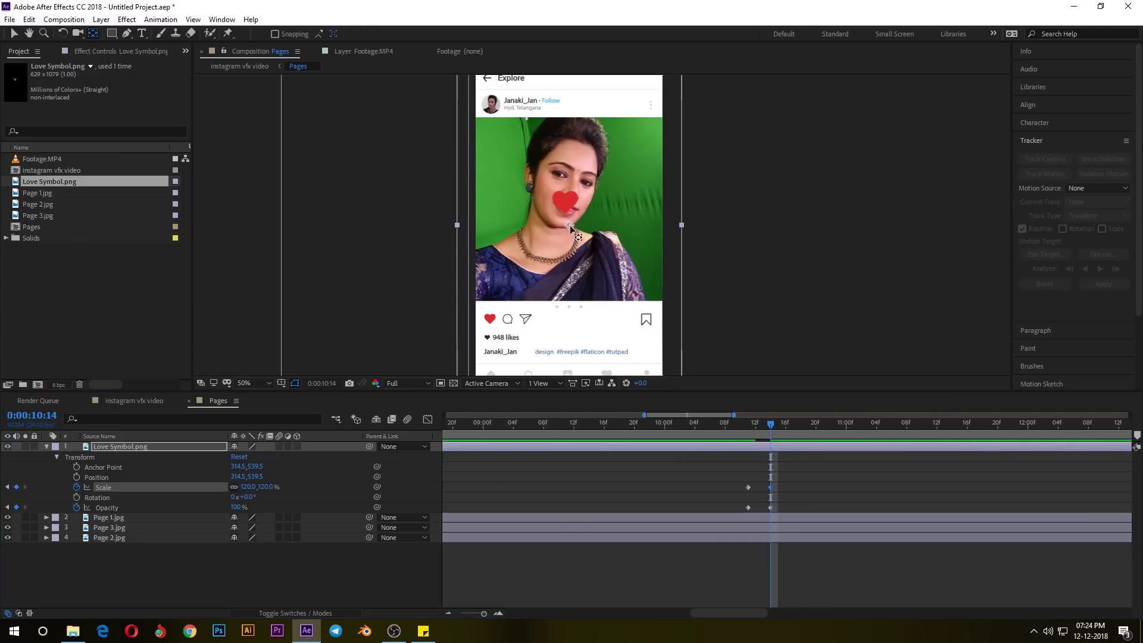
left_click_drag(570, 223, 565, 203)
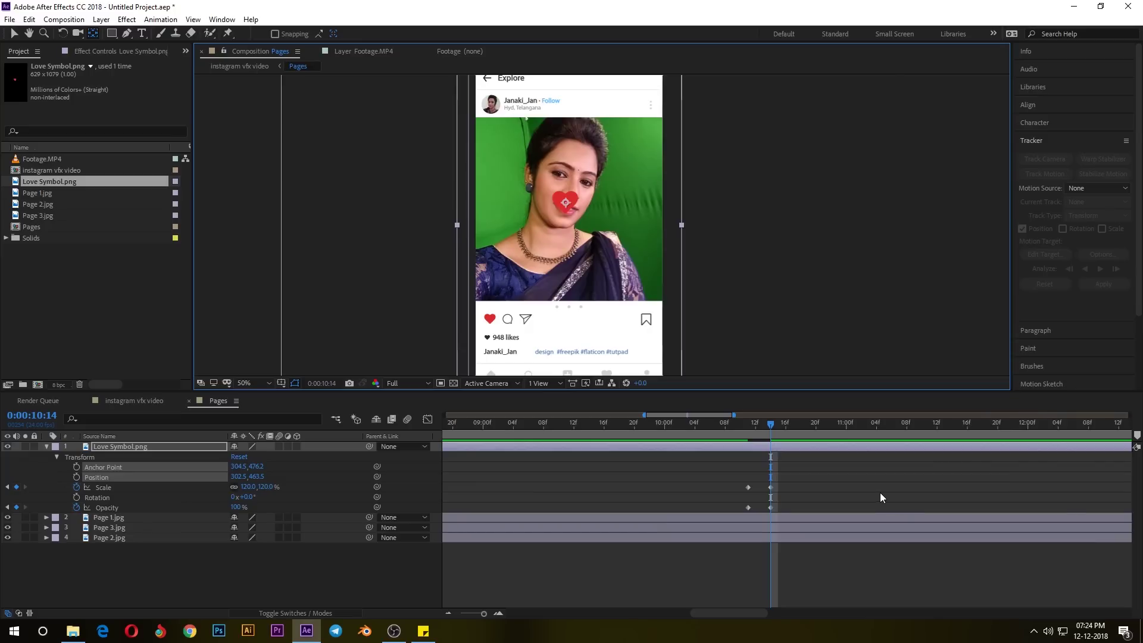
Advance three frames to 0:00:10:17 and set the Scale of Love Symbol.png back to 100%
left_click(178, 488)
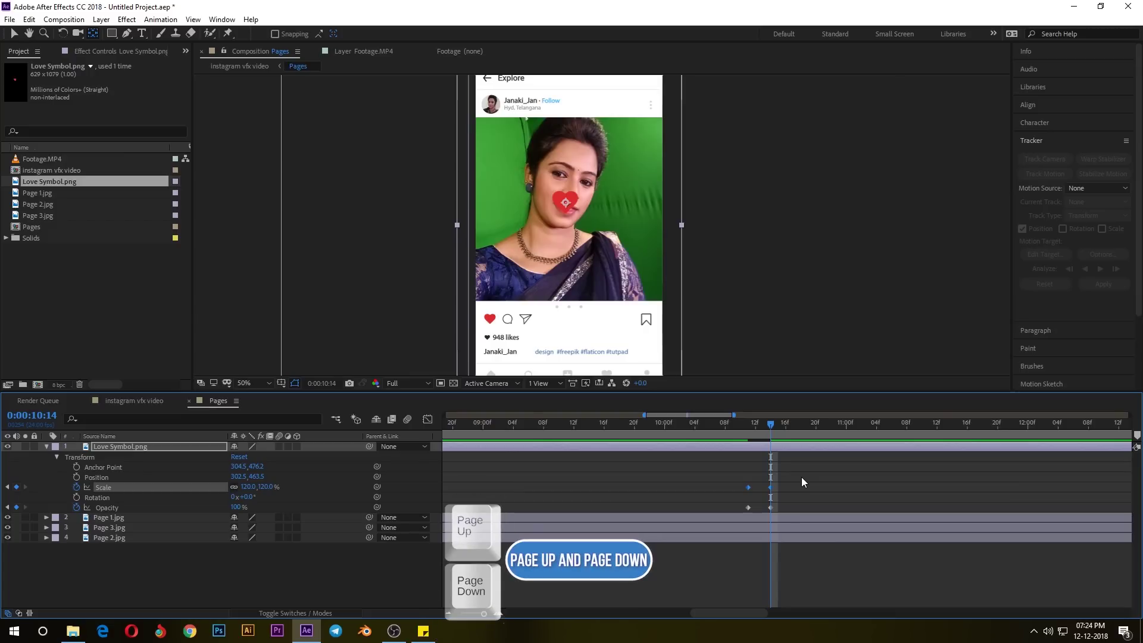
key("Page_Down")
key("Page_Down")
key("Page_Down")
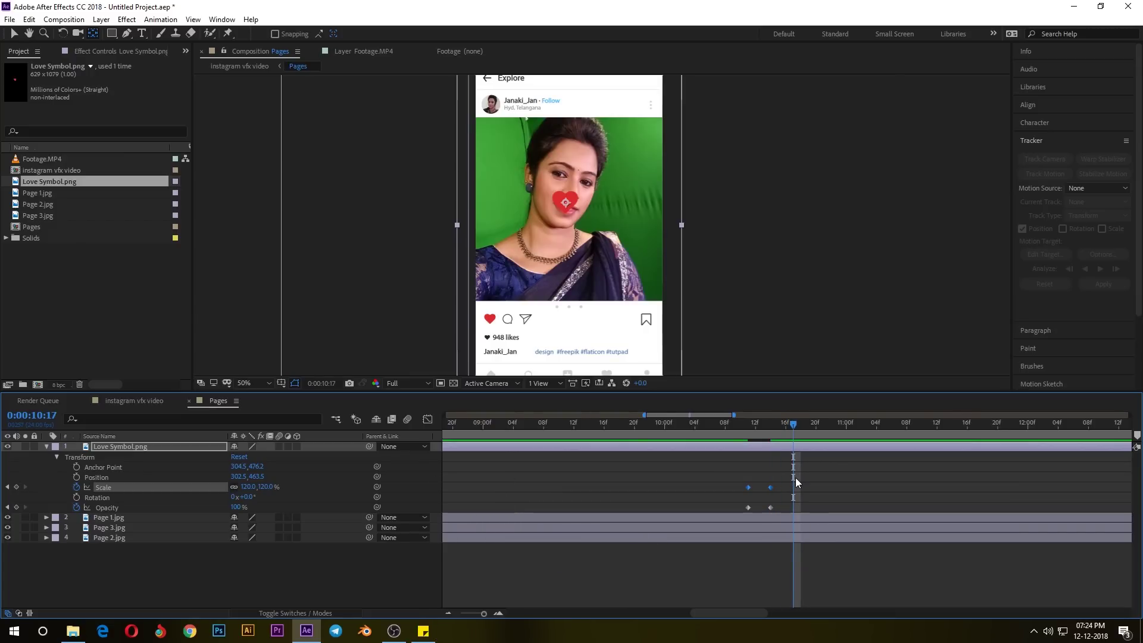
left_click(268, 487)
type("100")
key("Return")
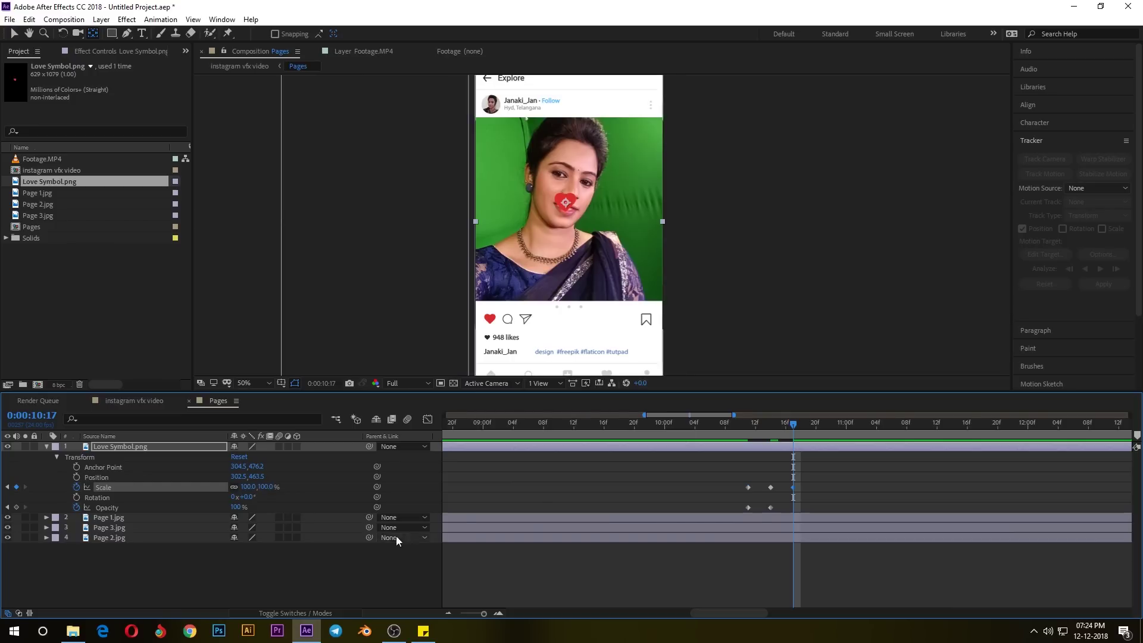
Set the Opacity of Love Symbol.png to 0% at 0:00:10:17
left_click(237, 507)
type("0")
key("Return")
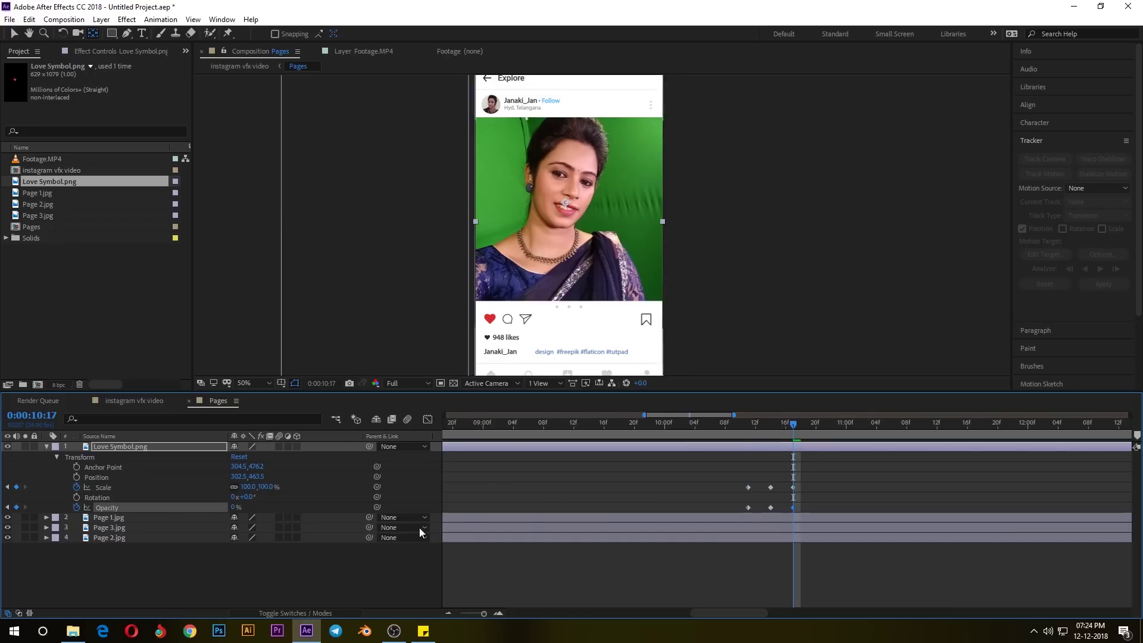
Preview the heart animation and move the last Opacity keyframe of Love Symbol.png four frames later, to about 0:00:10:21
left_click(518, 565)
left_click_drag(793, 425, 743, 431)
key("space")
left_click_drag(783, 480, 824, 508)
left_click(832, 564)
left_click_drag(833, 430, 823, 510)
key("ctrl+z")
key("ctrl+z")
key("ctrl+z")
left_click(850, 481)
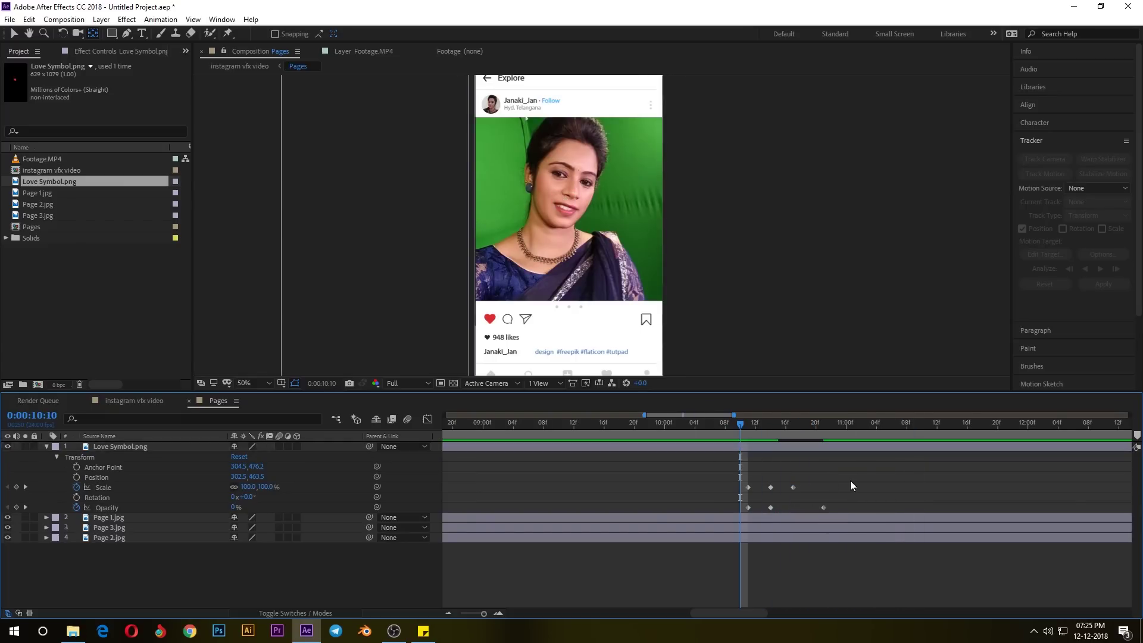
Play back the heart animation in the Pages composition to check the longer fade-out
key("space")
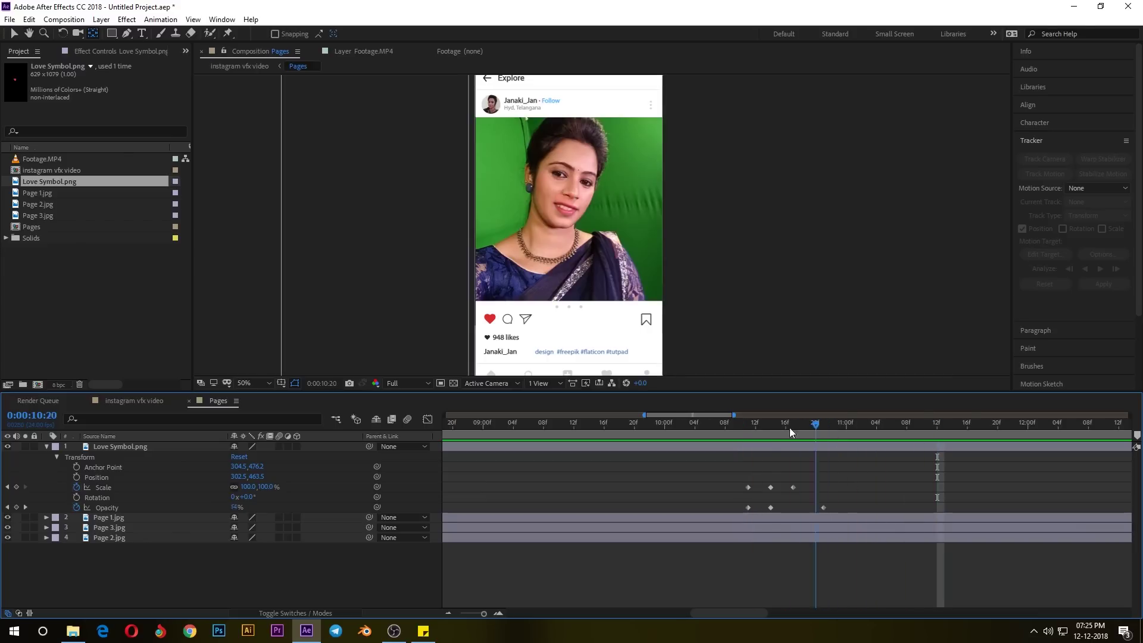
left_click_drag(791, 424, 718, 424)
key("space")
key("space")
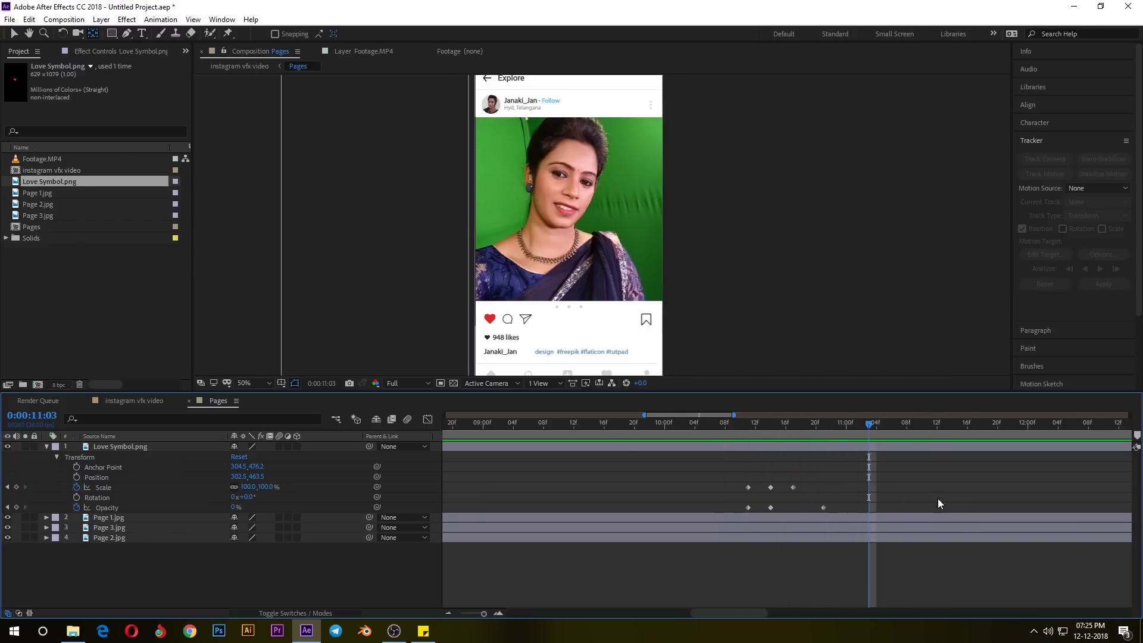
Switch to the instagram vfx video composition and preview the heart gesture from 0:00:09:15
left_click(125, 402)
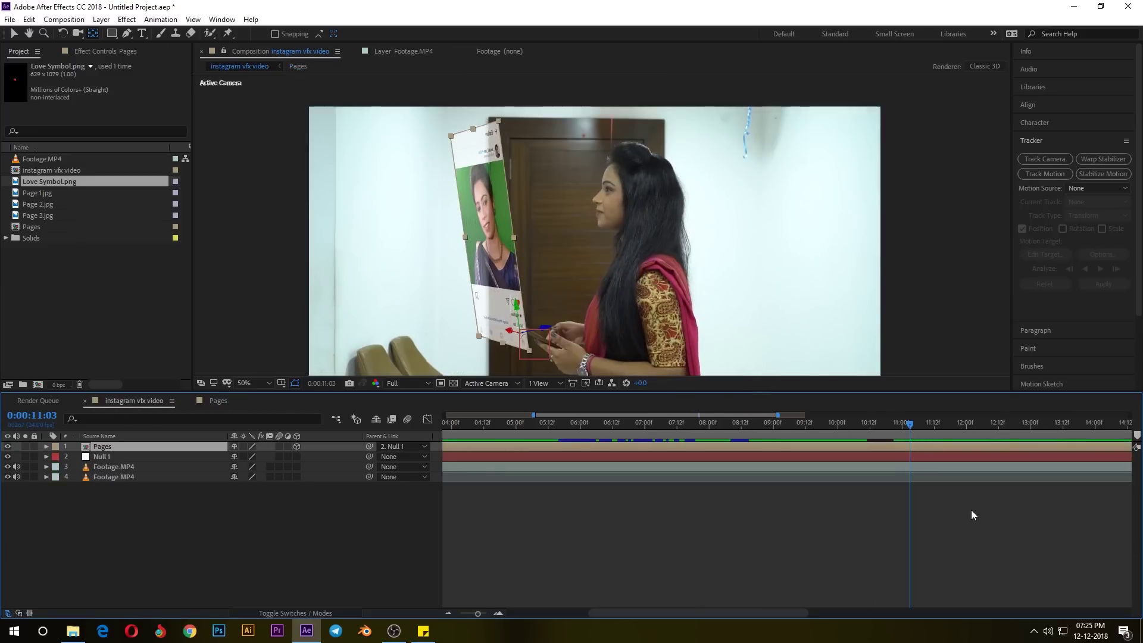
left_click_drag(901, 420, 813, 443)
key("space")
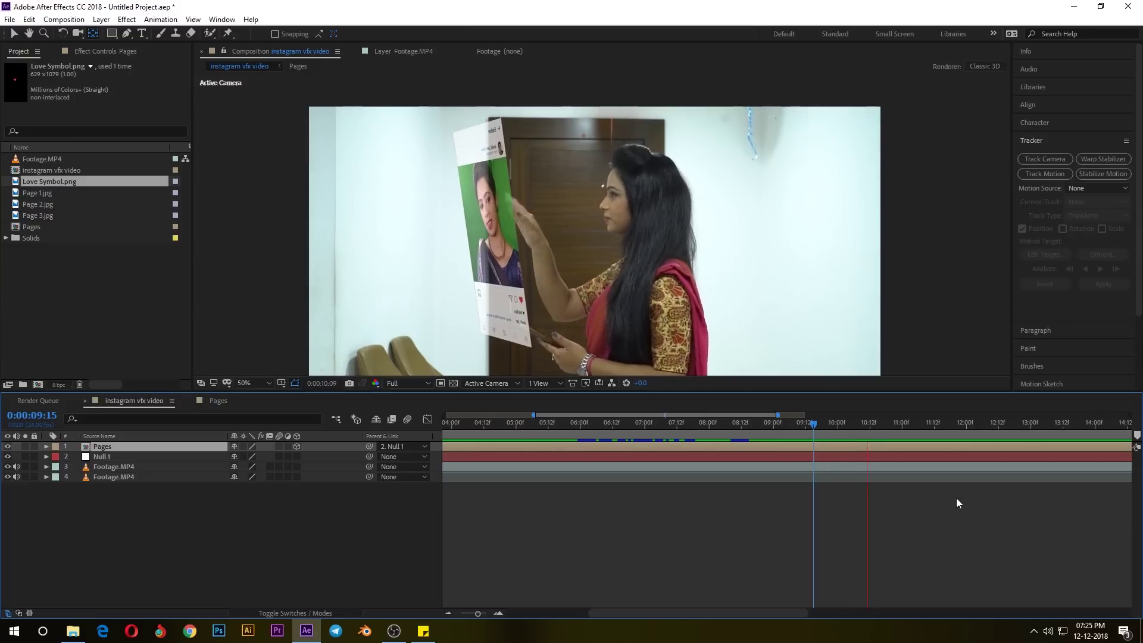
Go to 0:00:12:05 in the main composition and add a Scale keyframe to the Pages layer
left_click_drag(957, 425, 944, 424)
key("minus")
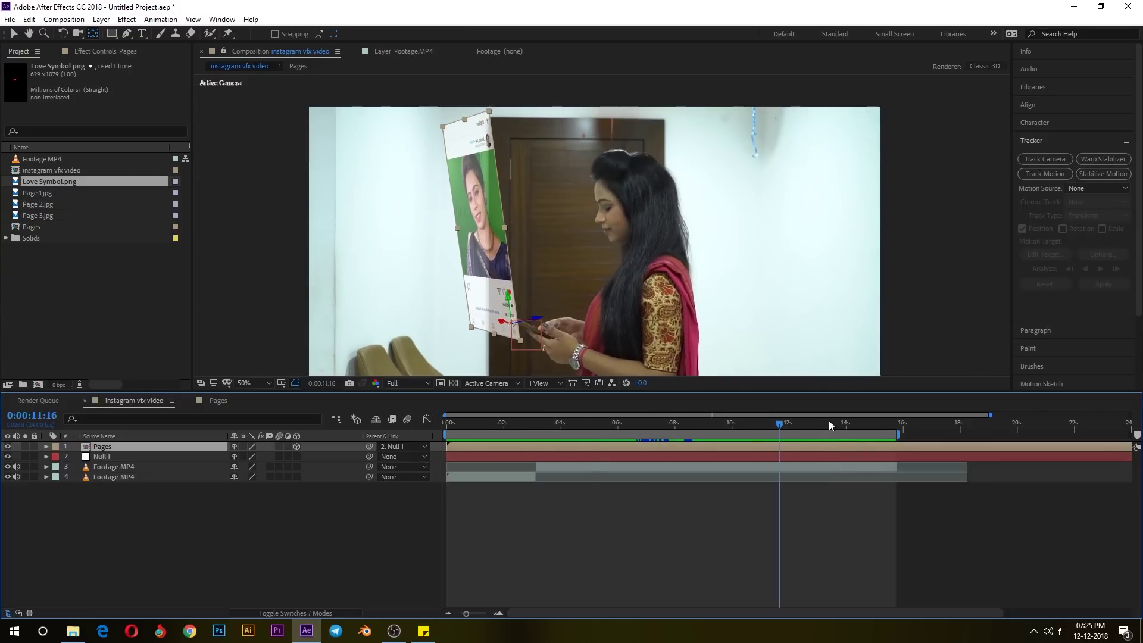
mouse_move(783, 423)
left_mouse_down()
mouse_move(827, 426)
mouse_move(773, 433)
mouse_move(795, 438)
left_mouse_up()
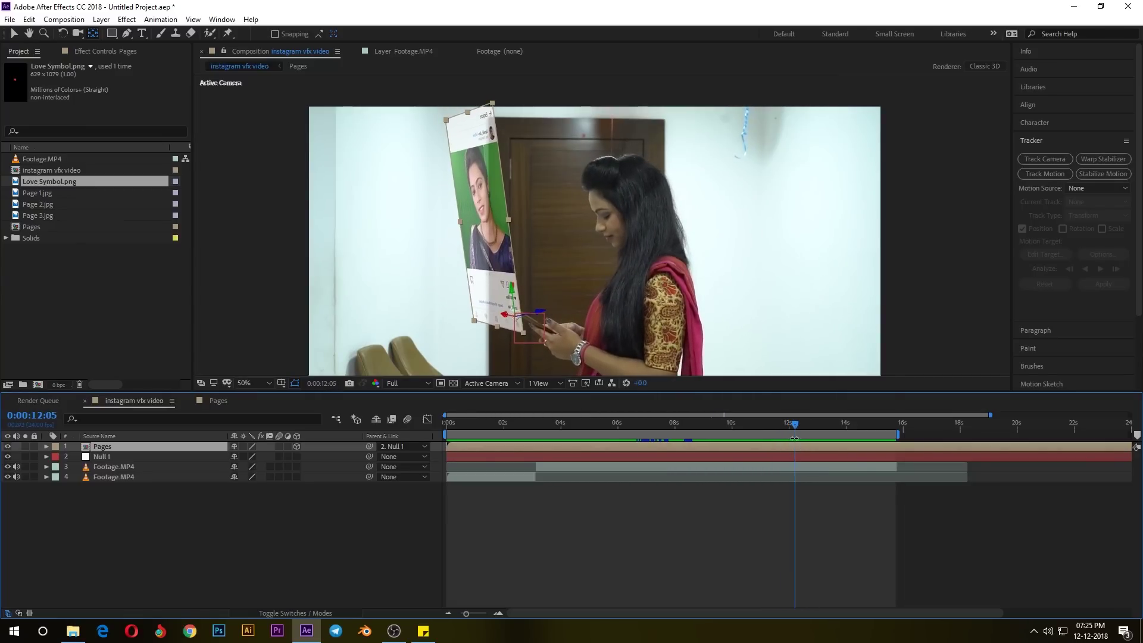
left_click(47, 447)
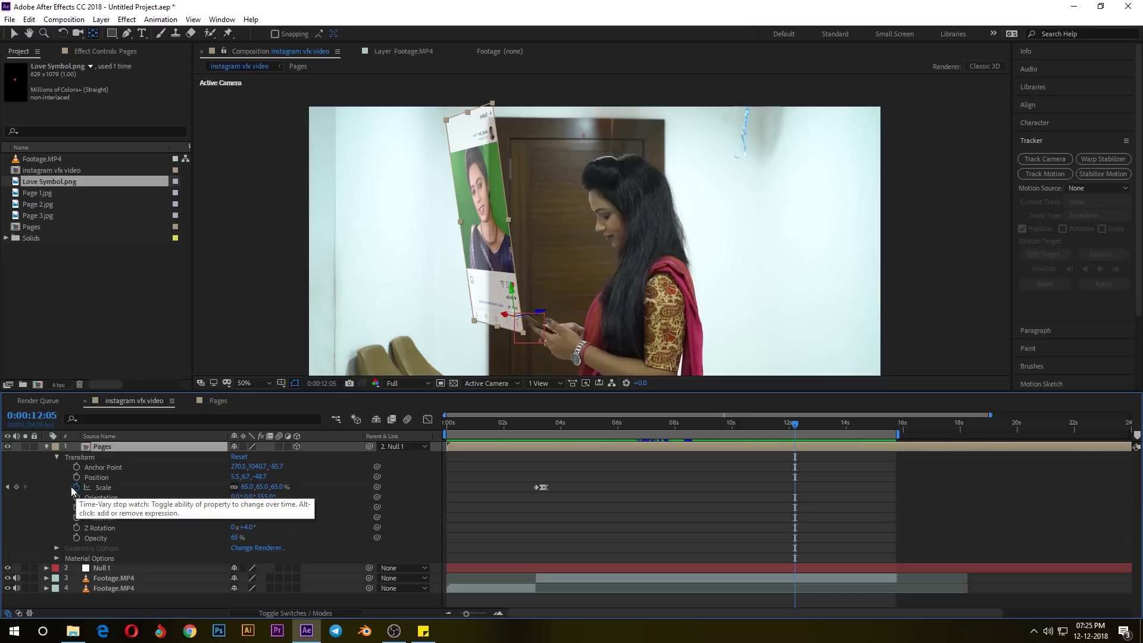
left_click(16, 487)
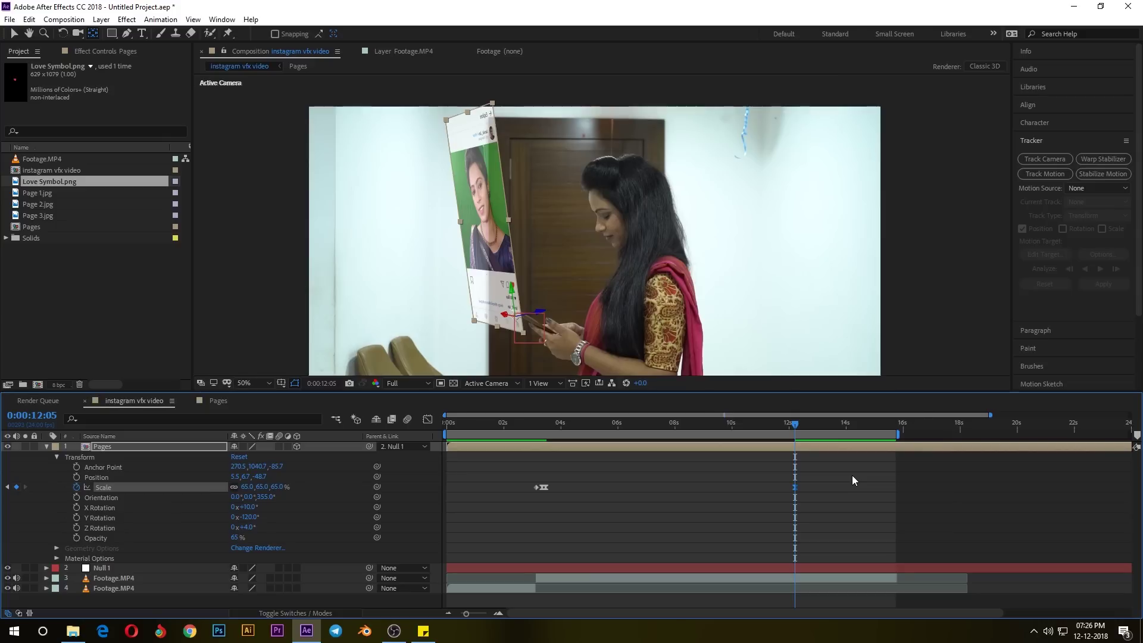
Advance three frames to 0:00:12:08 and set the Scale of the Pages layer to 70%
key("Page_Up")
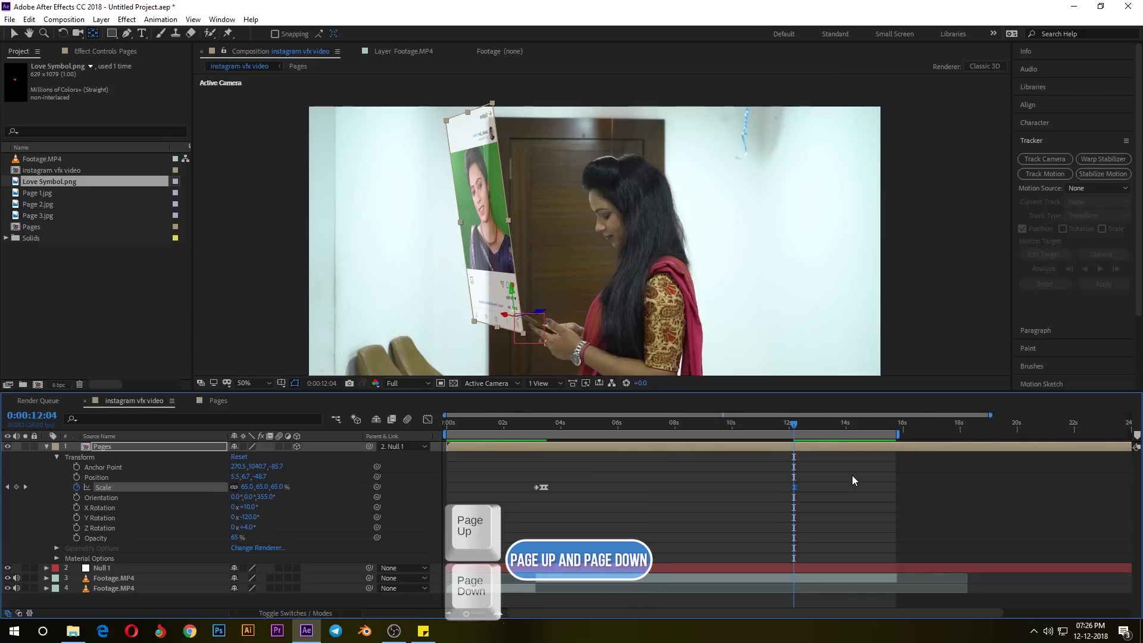
key("Page_Down")
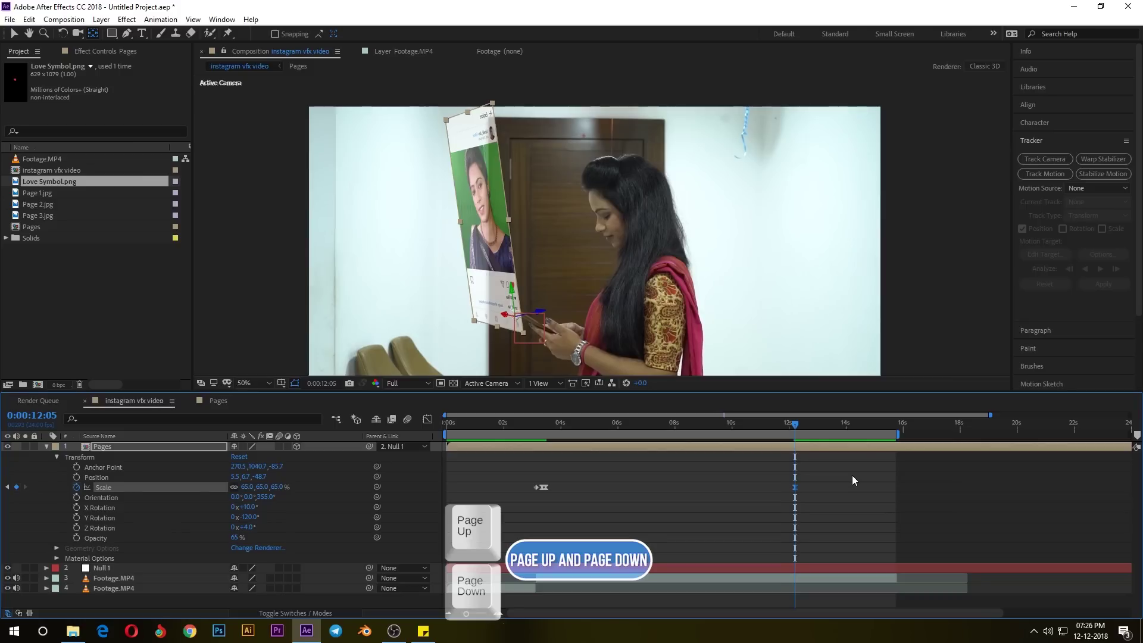
key("Page_Down")
key("Page_Down")
key("Page_Down")
key("Page_Down")
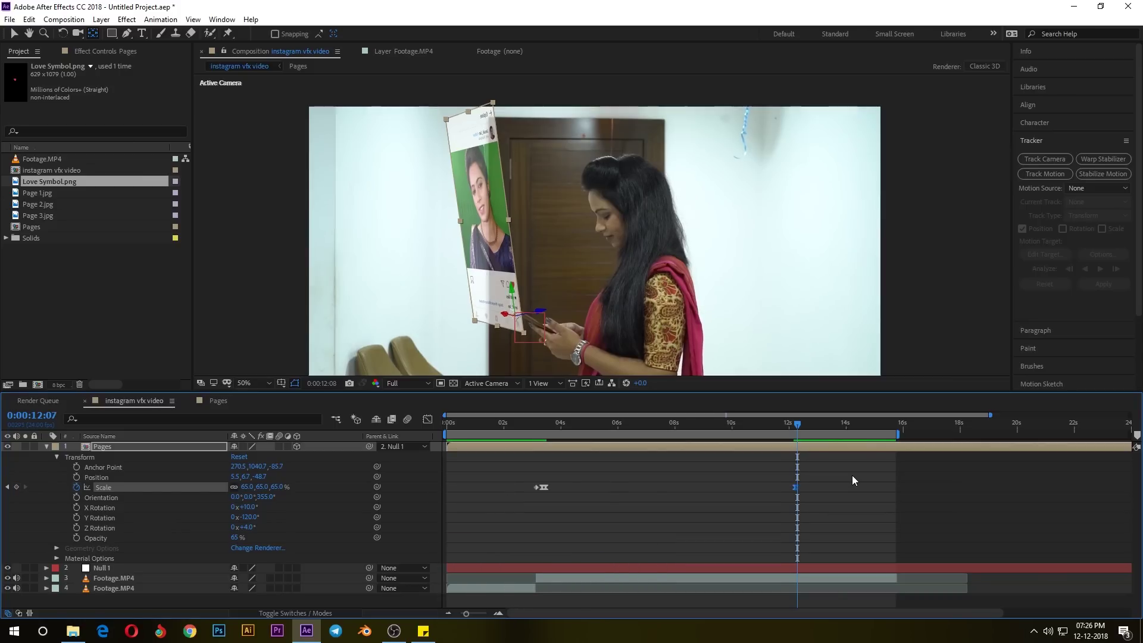
key("Page_Up")
left_click(277, 487)
type("70")
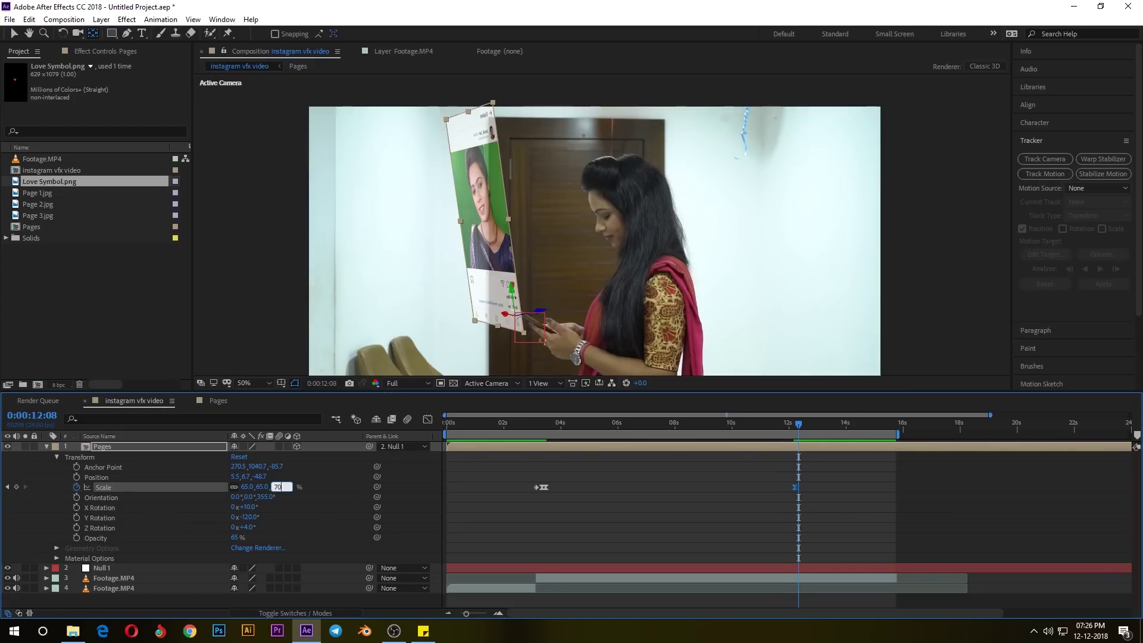
key("Return")
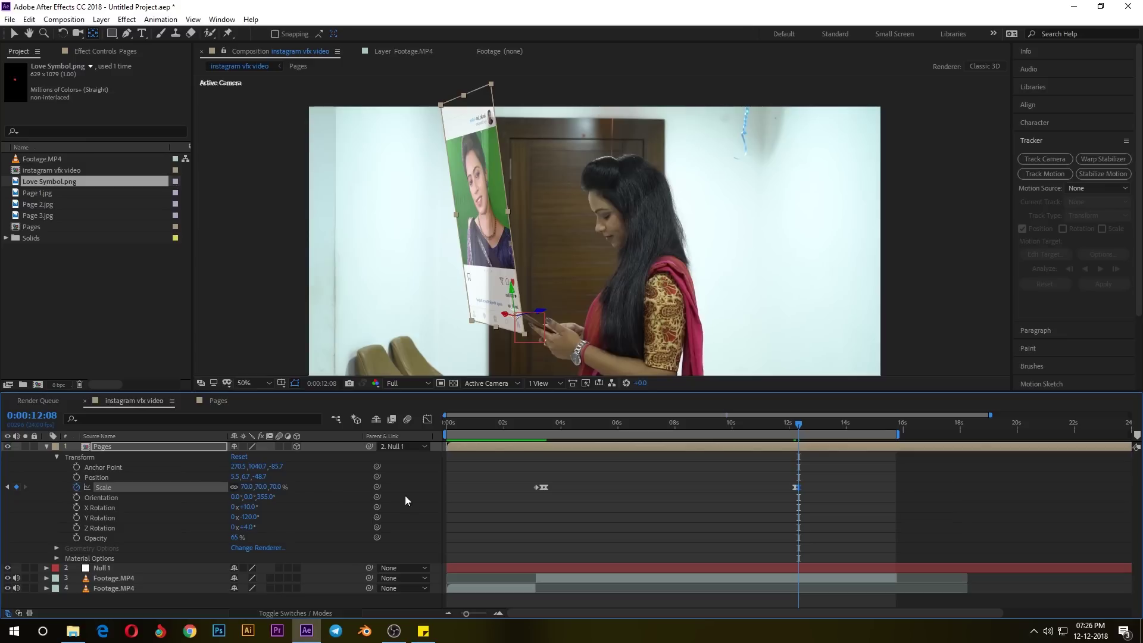
Advance five frames to 0:00:12:13 and set the Scale of the Pages layer to 0%, trying 65% first
key("Page_Down")
key("Page_Down")
key("Page_Down")
key("Page_Down")
key("Page_Down")
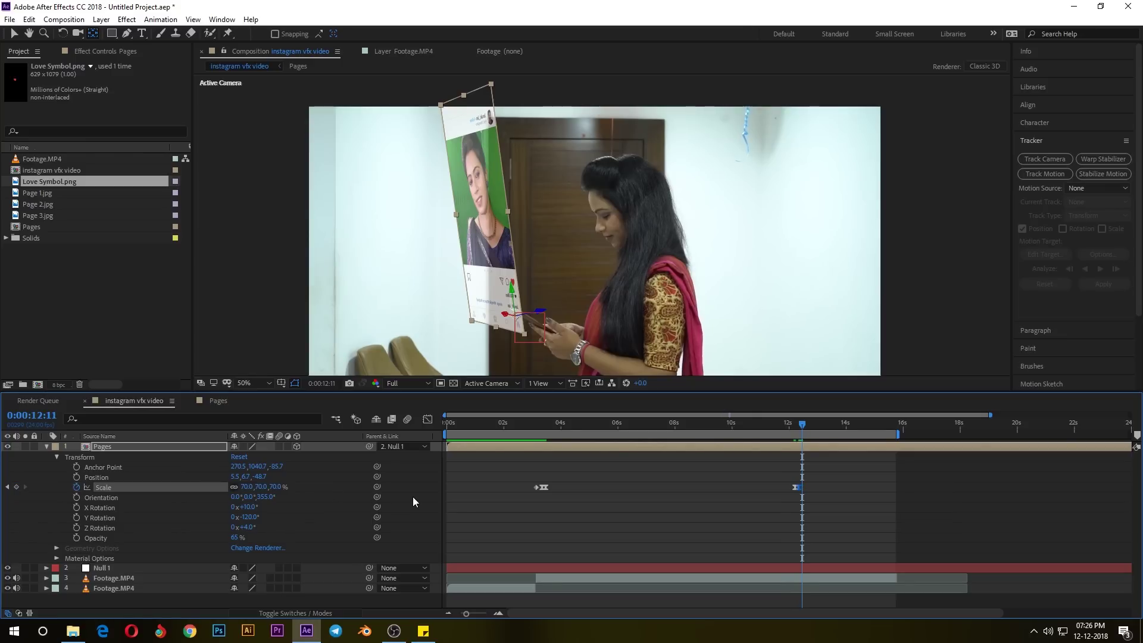
left_click(278, 487)
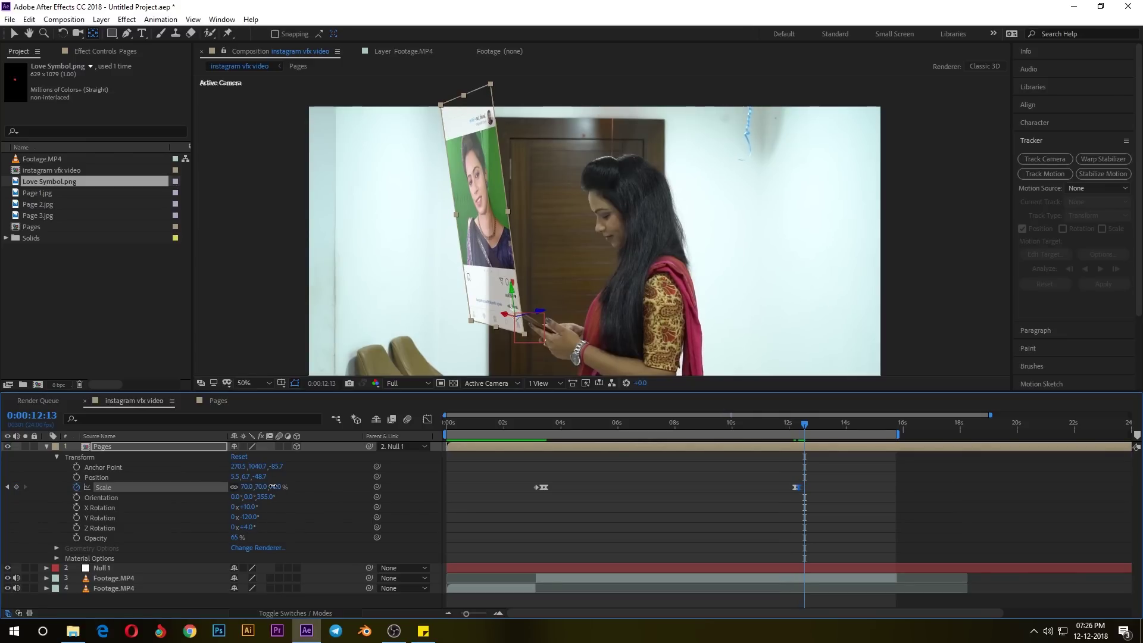
key("Return")
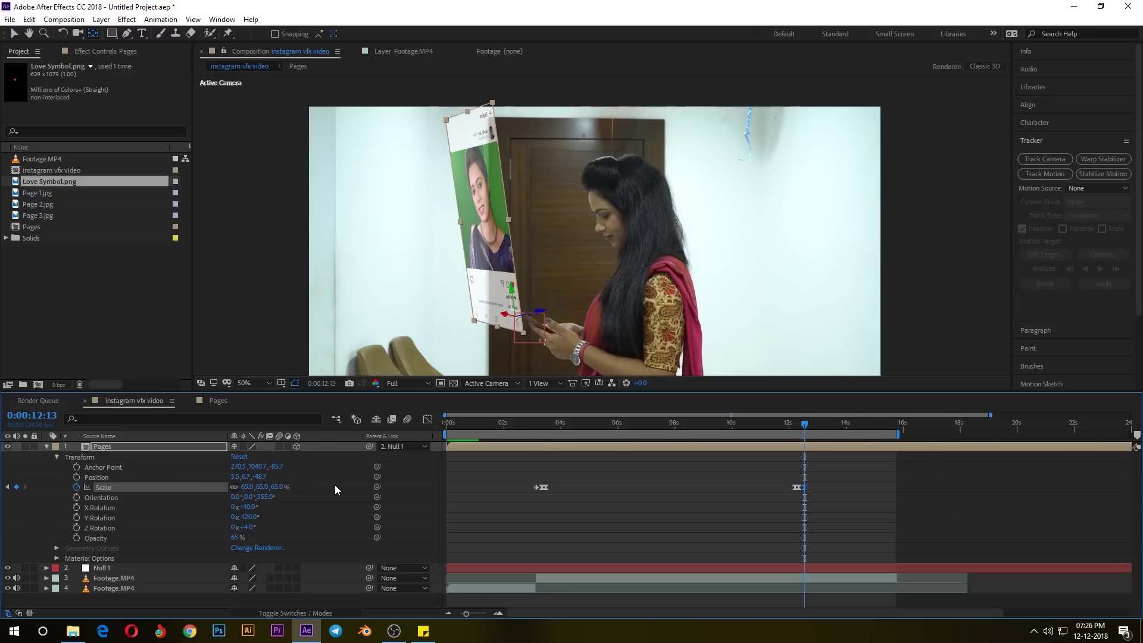
left_click(281, 487)
type("0")
key("Return")
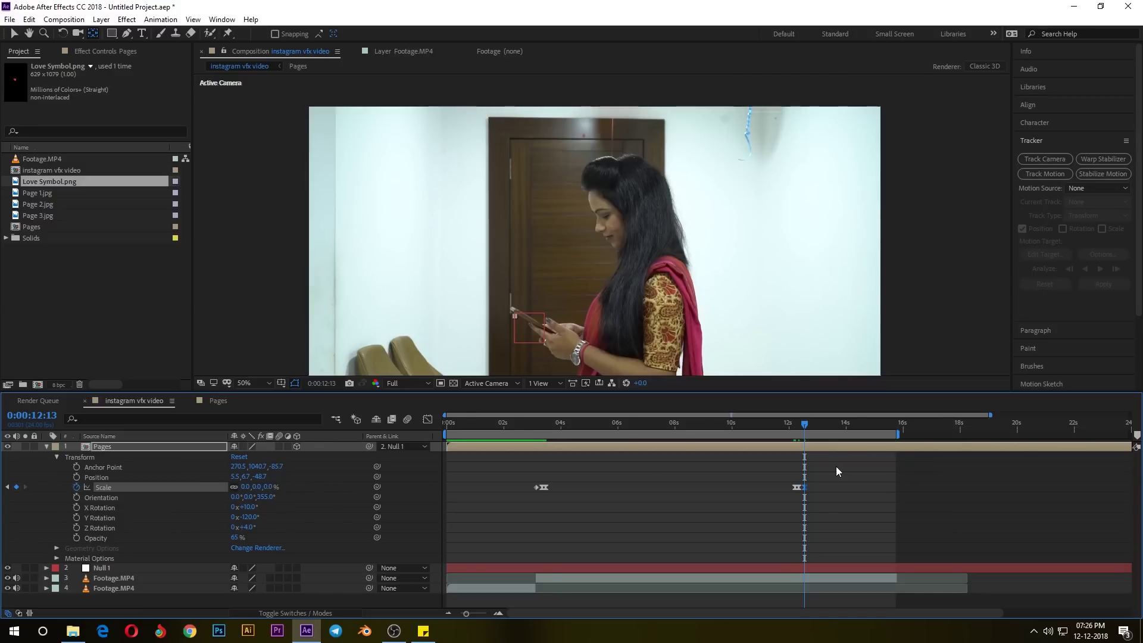
Preview the Pages layer's closing scale animation around 0:00:12:05
left_click(836, 466)
left_click_drag(805, 424, 768, 427)
key("space")
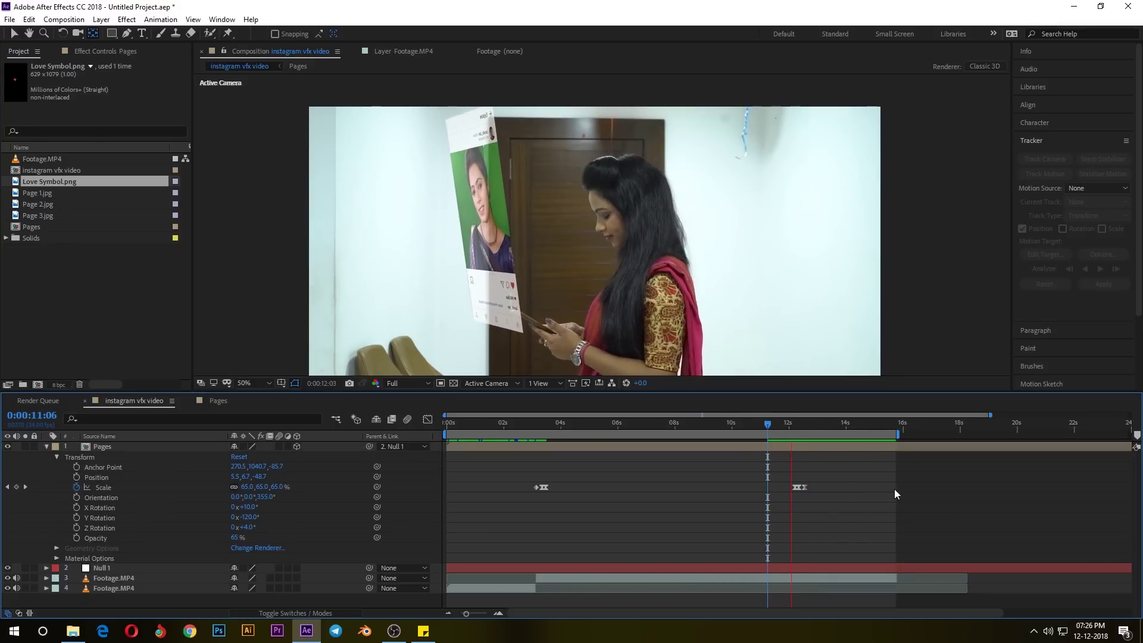
left_click(795, 425)
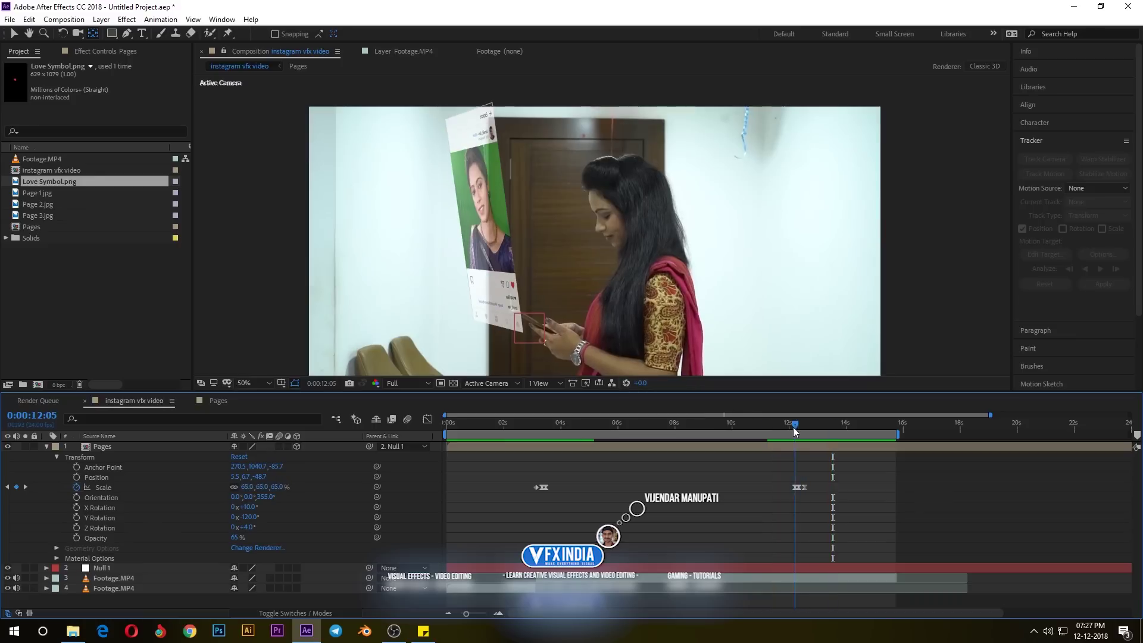
key("space")
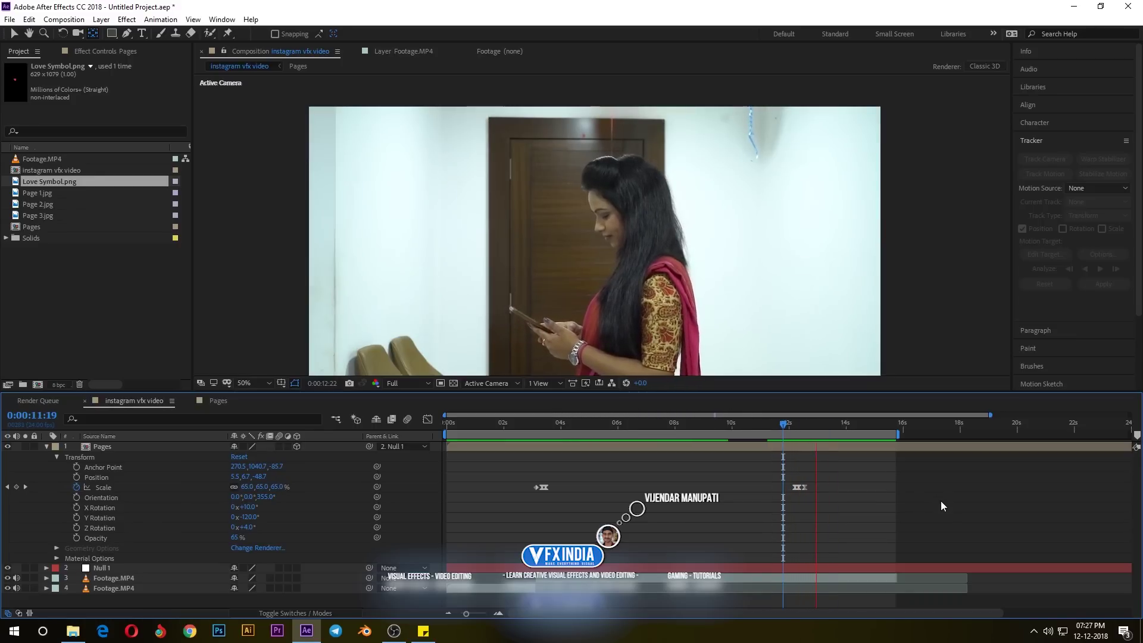
key("space")
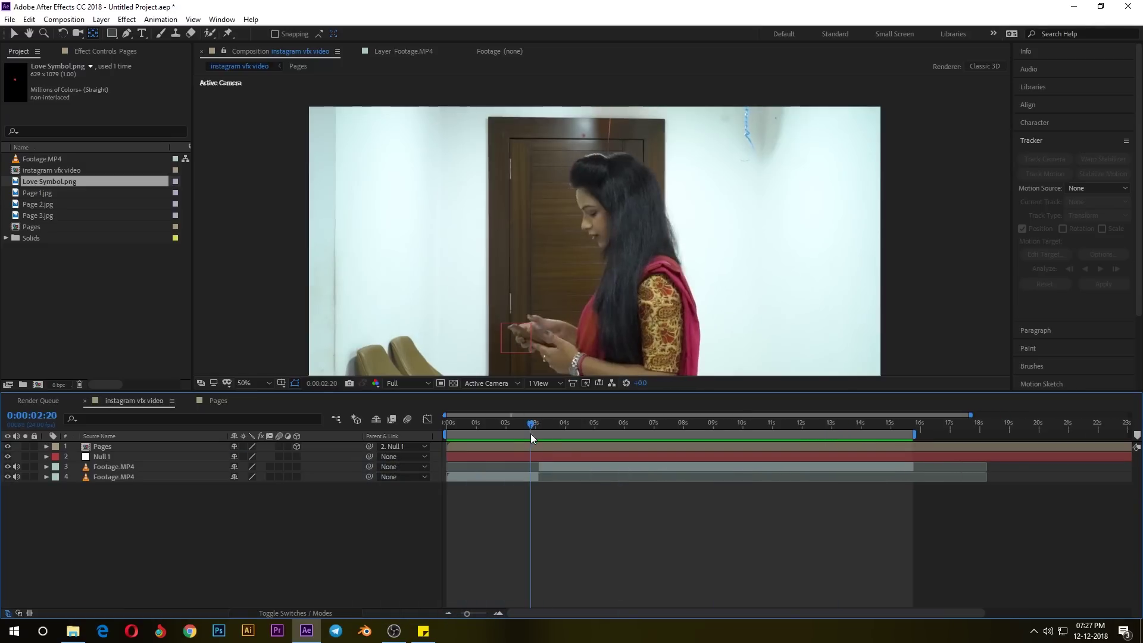
Go to 0:00:04:09 and add an Outer Glow layer style to the Pages layer
left_click_drag(531, 433, 576, 435)
left_click(116, 446)
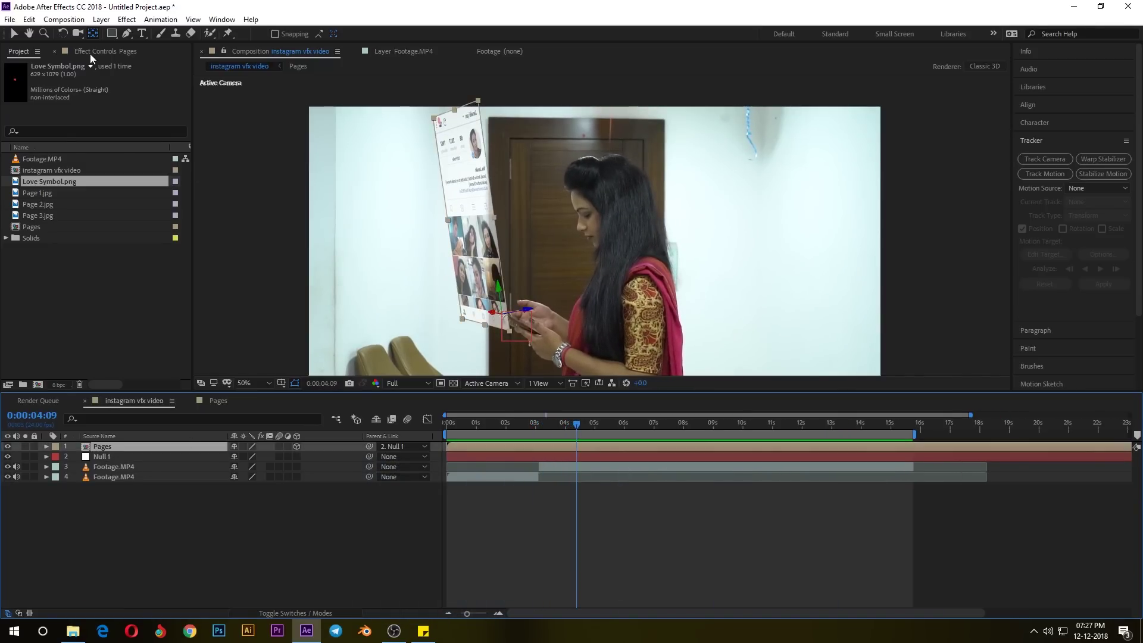
left_click(101, 20)
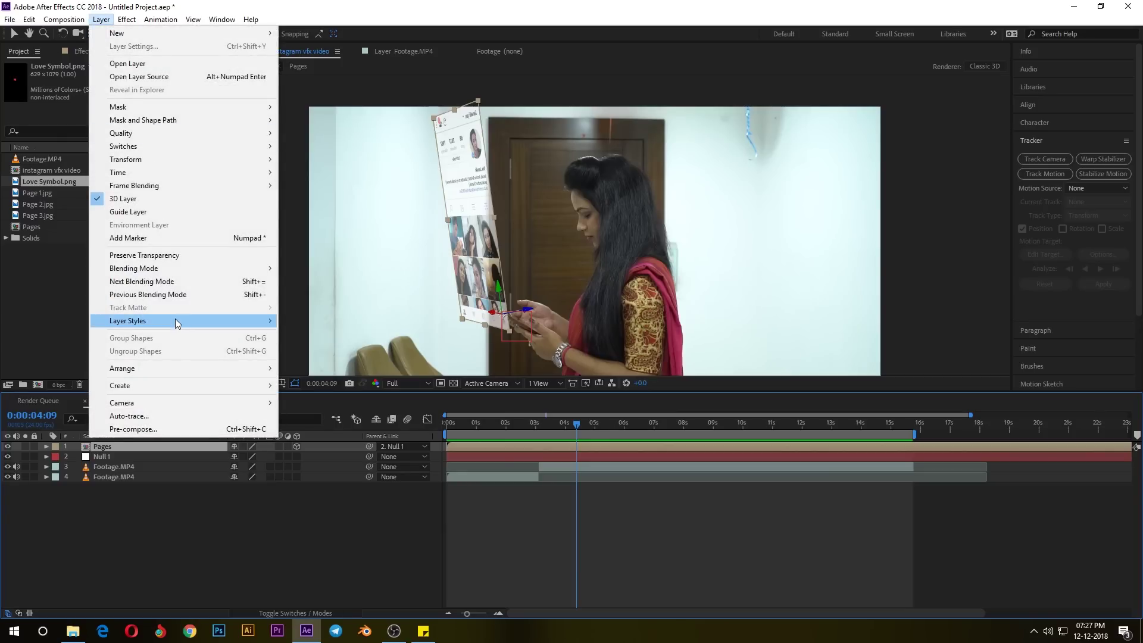
mouse_move(161, 322)
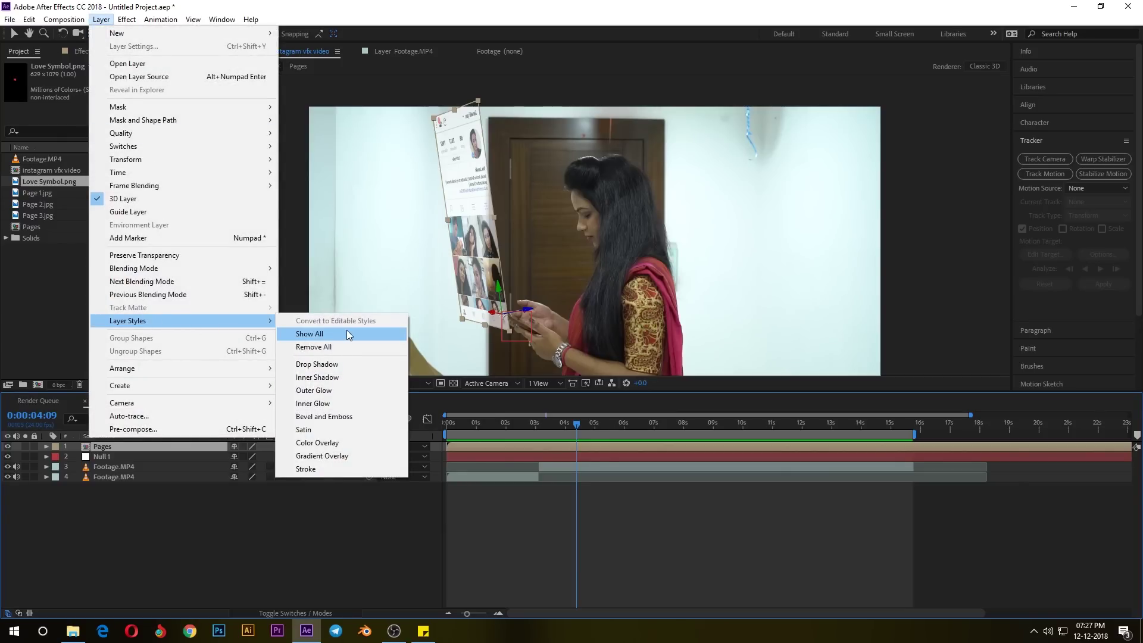
left_click(341, 396)
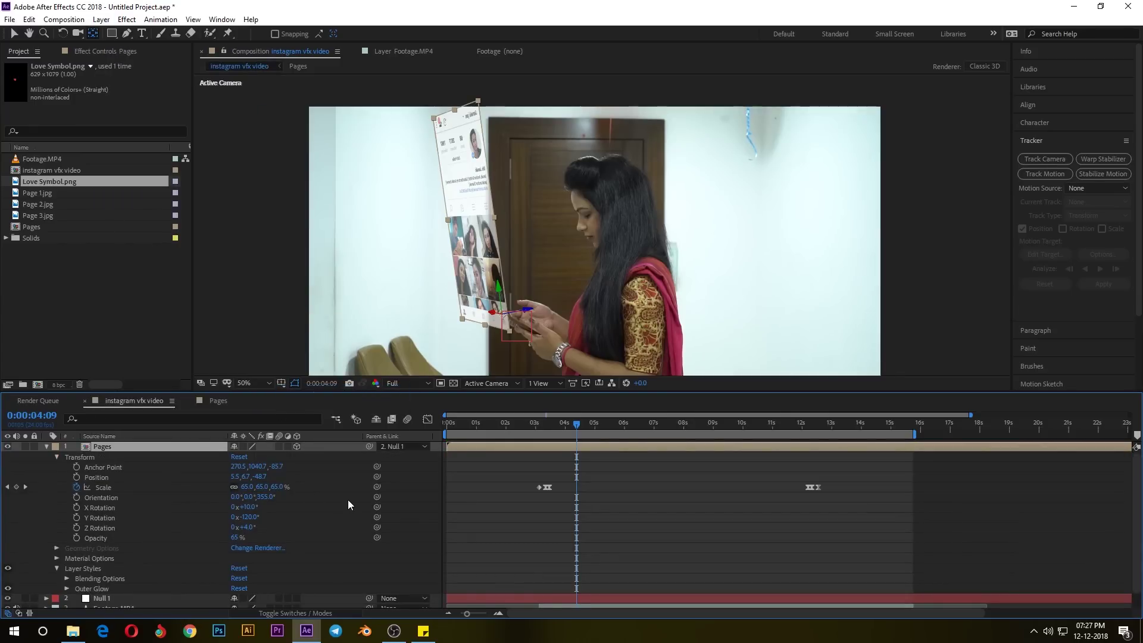
Set the color of the Pages layer's Outer Glow to a light blue and increase the glow's Size
scroll(306, 522, "down", 1)
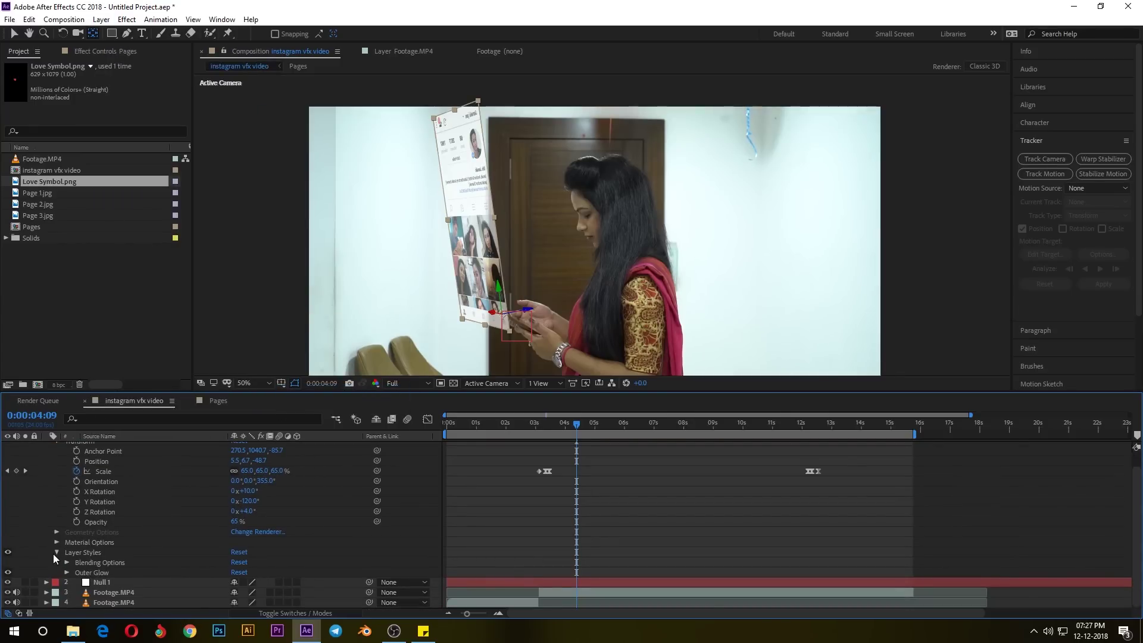
left_click(66, 572)
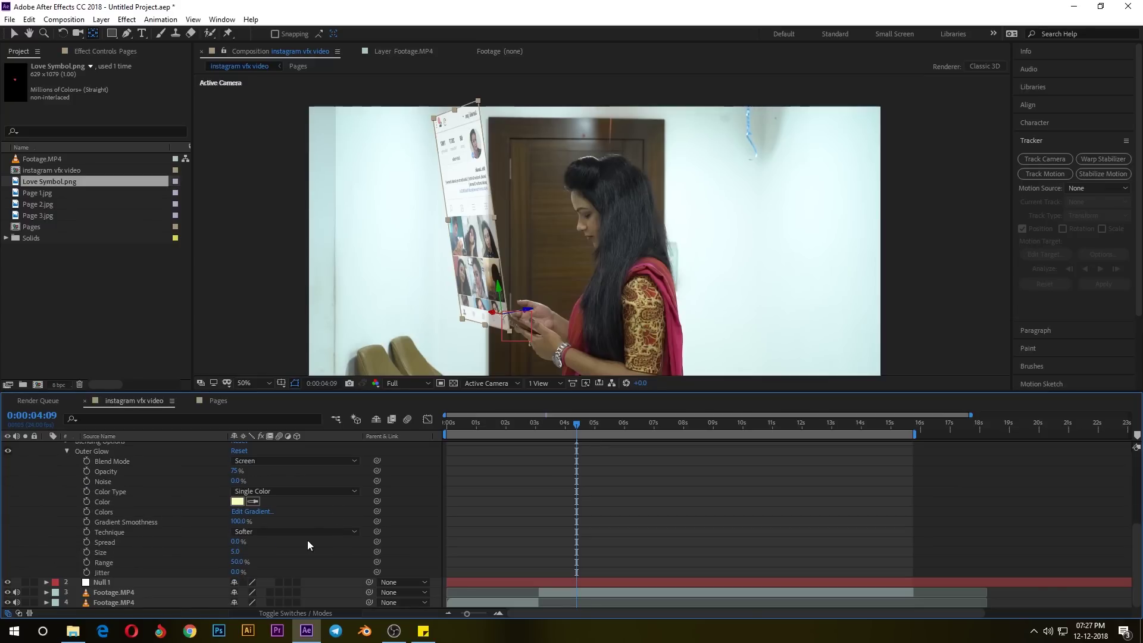
left_click(238, 502)
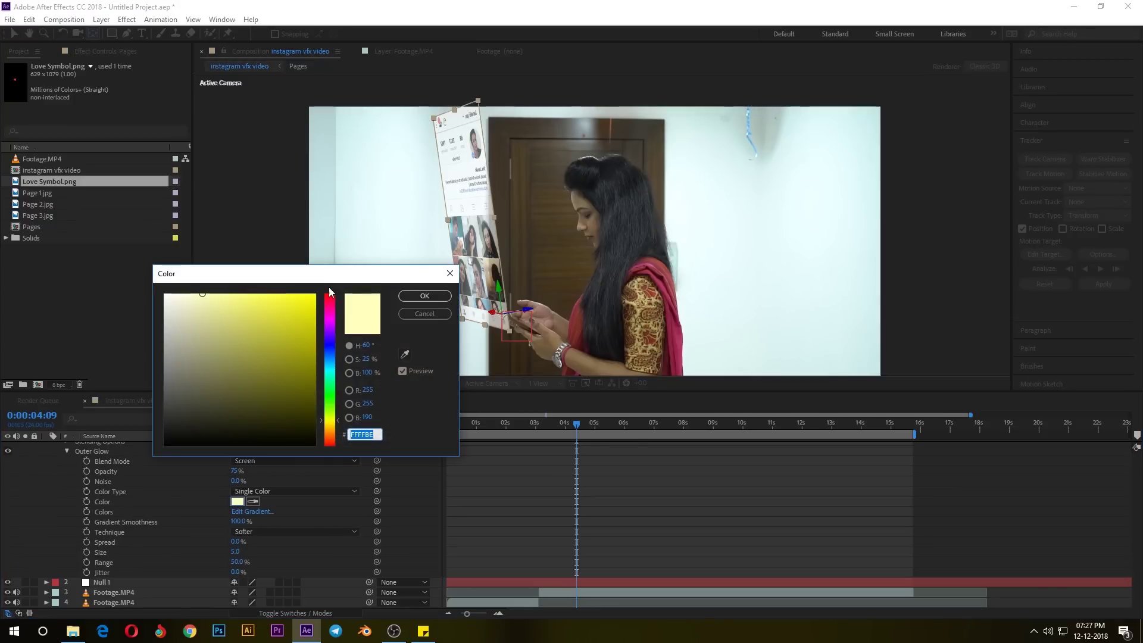
left_click_drag(328, 312, 330, 321)
left_click(333, 403)
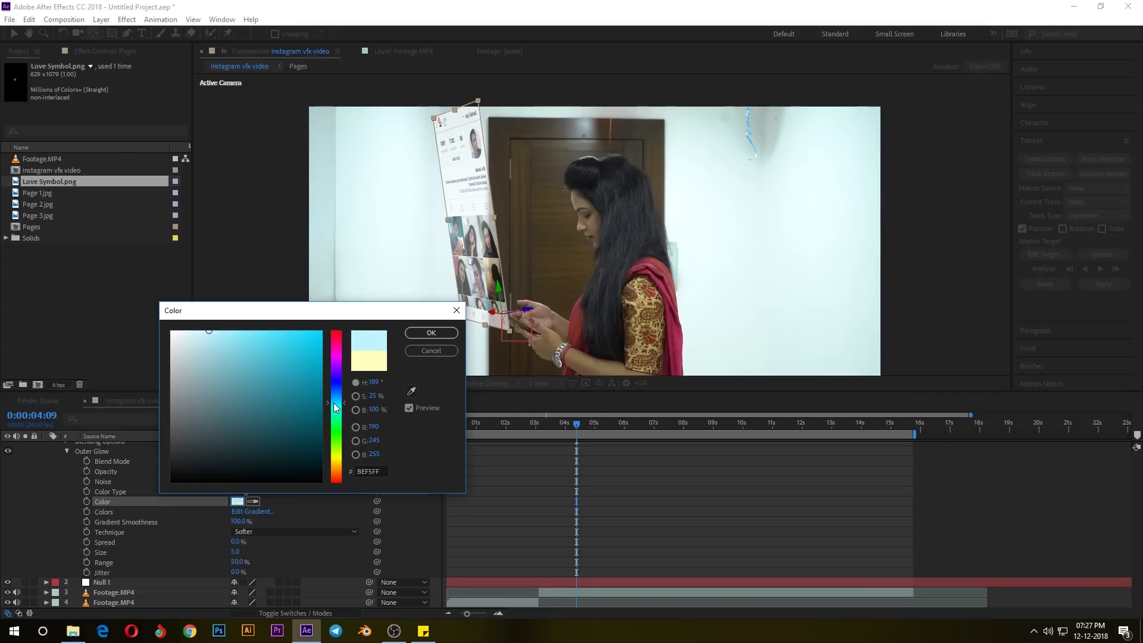
left_click(232, 322)
left_click(334, 399)
left_click(212, 334)
left_click(334, 395)
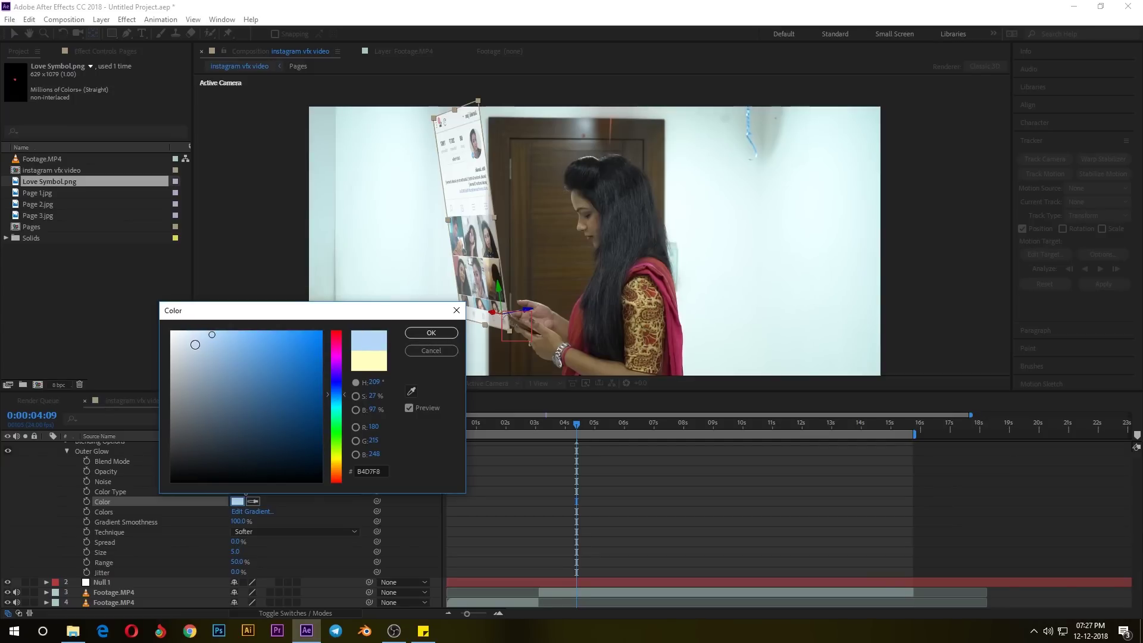
left_click_drag(212, 335, 219, 334)
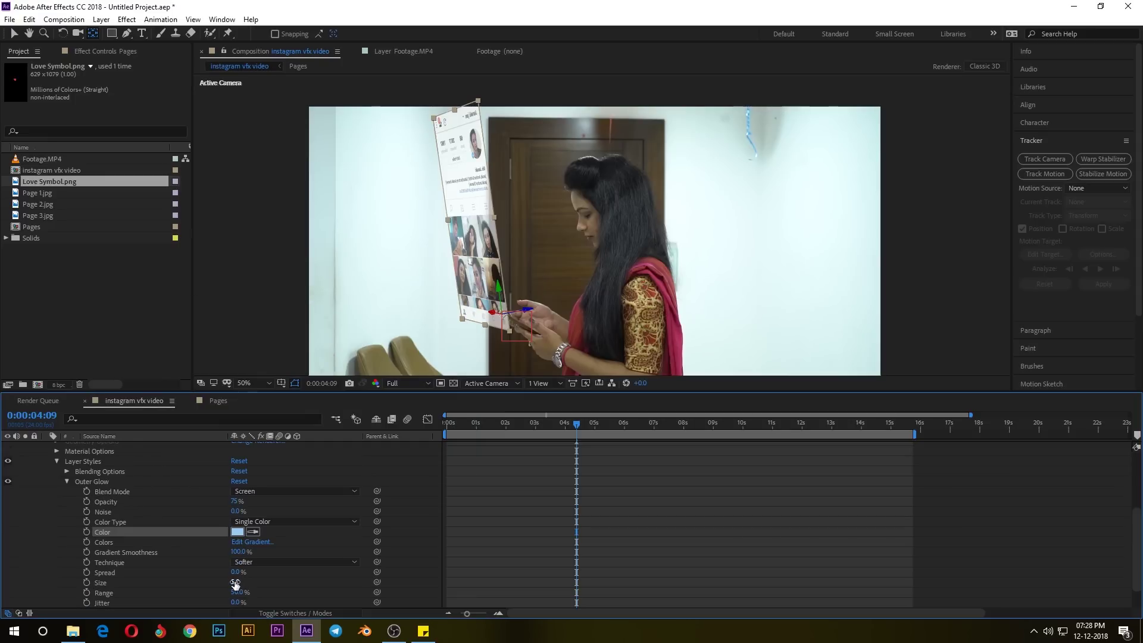
left_click_drag(237, 583, 254, 584)
left_click(238, 582)
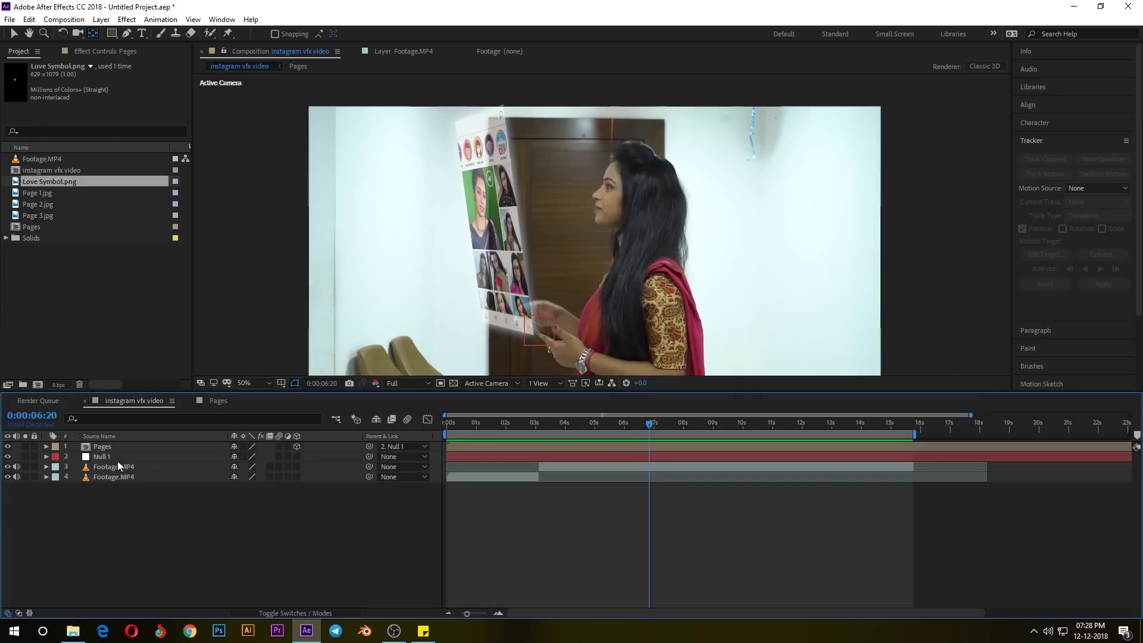
Apply the Hue/Saturation effect to the upper Footage.MP4 layer
left_click(138, 468)
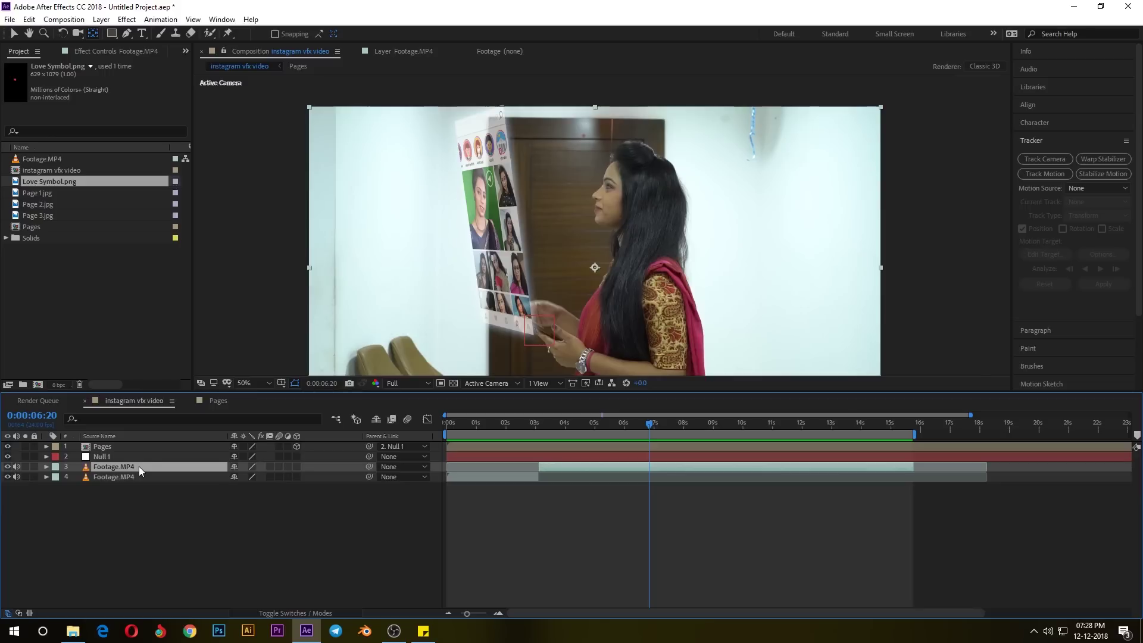
left_click(134, 20)
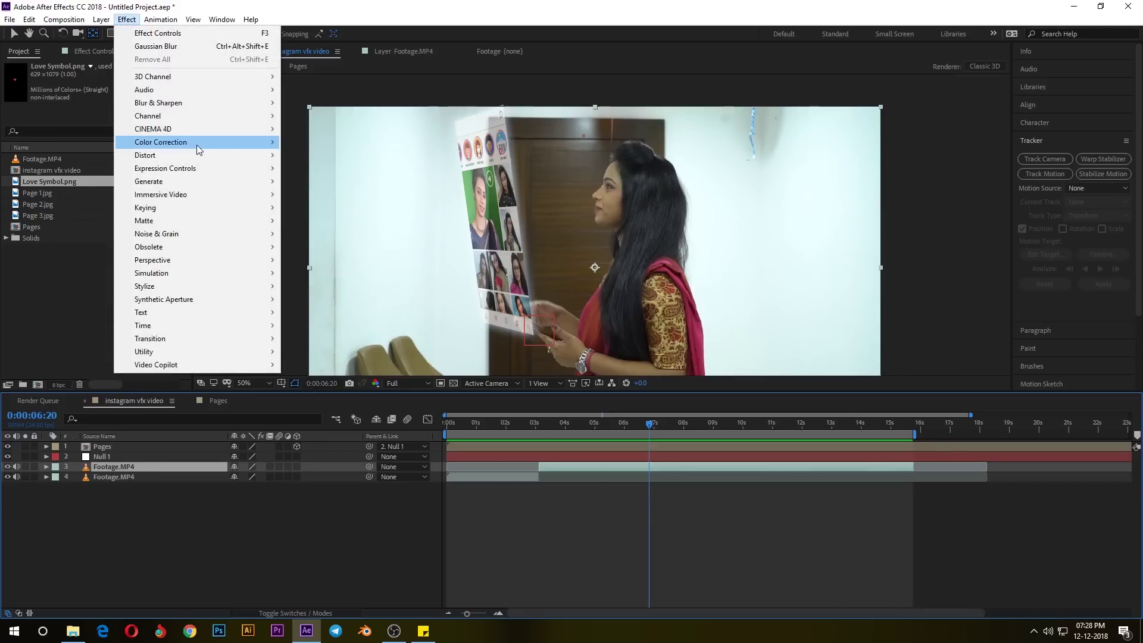
mouse_move(200, 149)
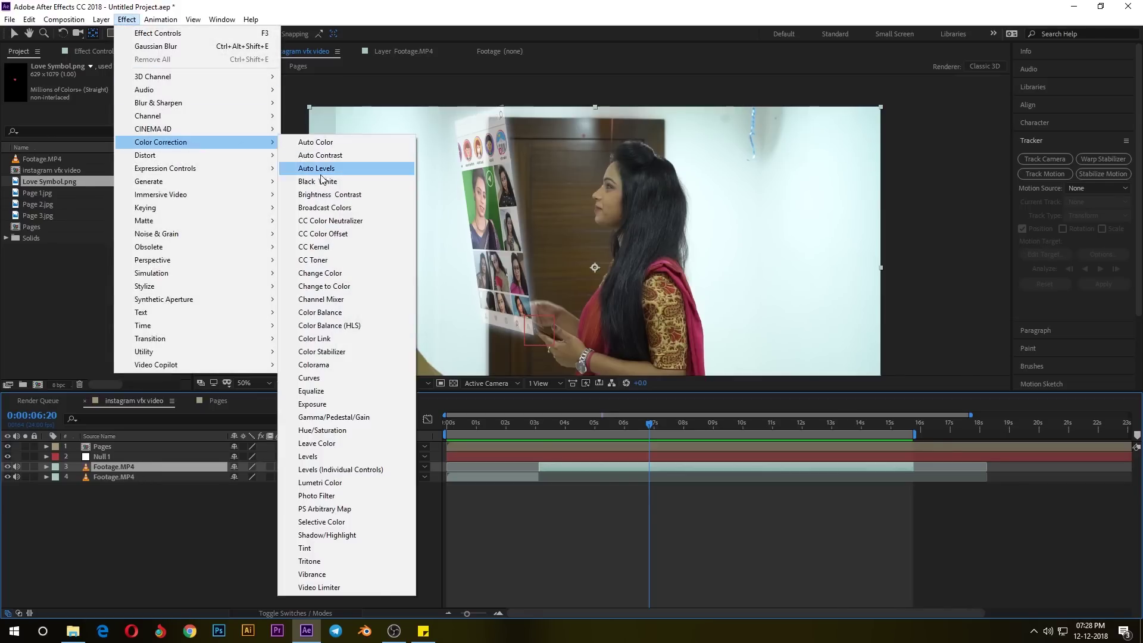
left_click(346, 430)
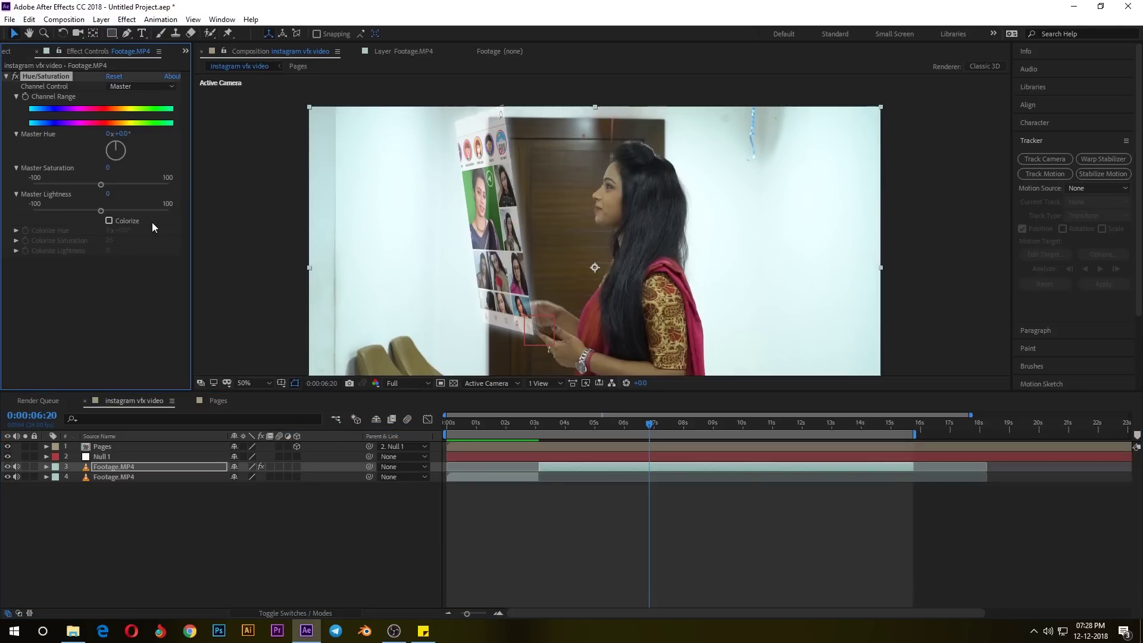
Set the Master Saturation of the upper Footage.MP4 layer to 35, trying 45 first
key("h")
left_click_drag(480, 243, 471, 216)
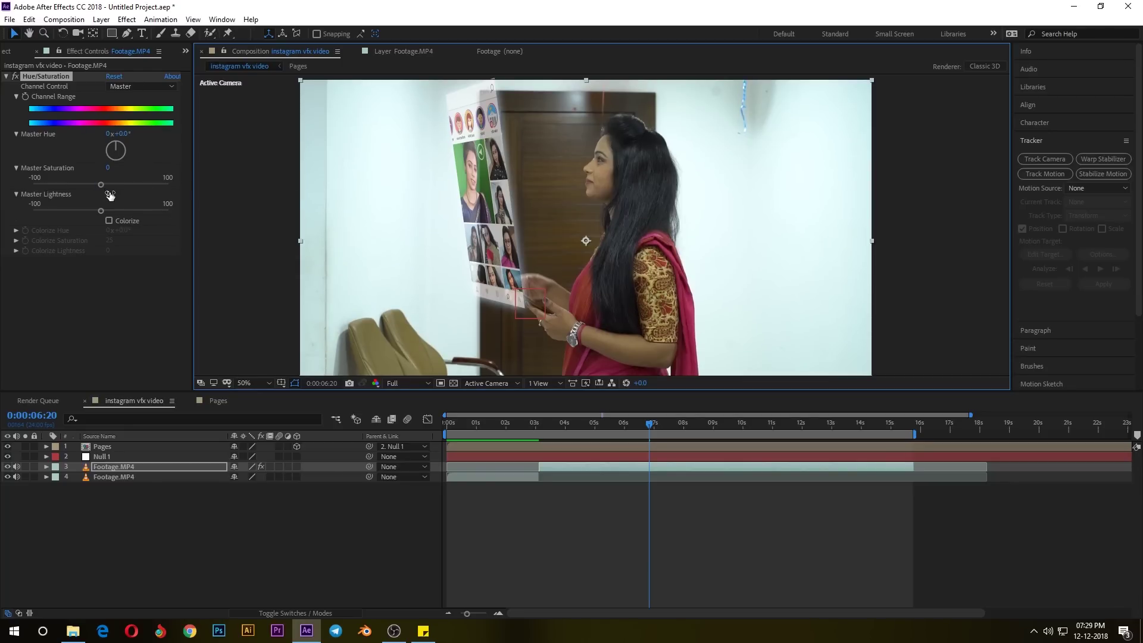
left_click(108, 168)
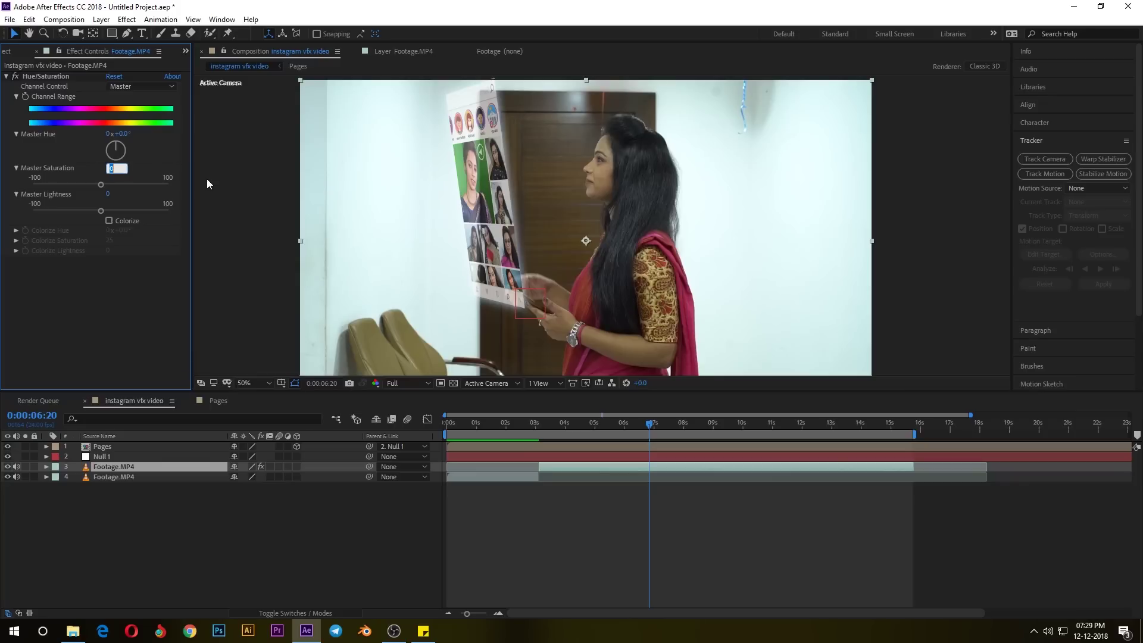
type("45")
key("Return")
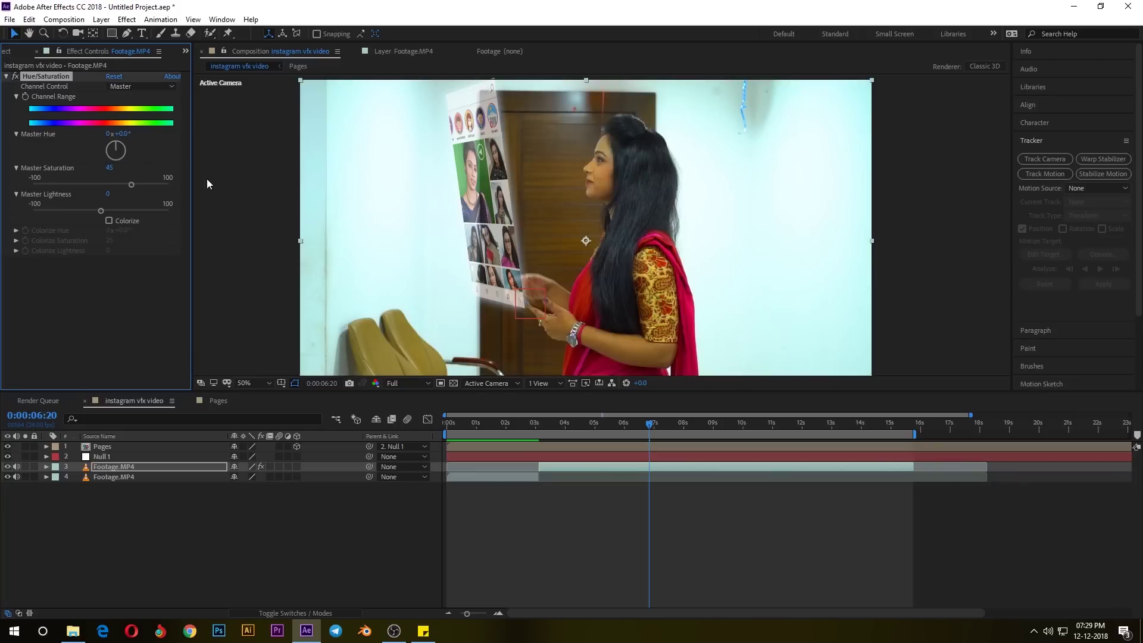
type("35")
key("Return")
left_click(6, 76)
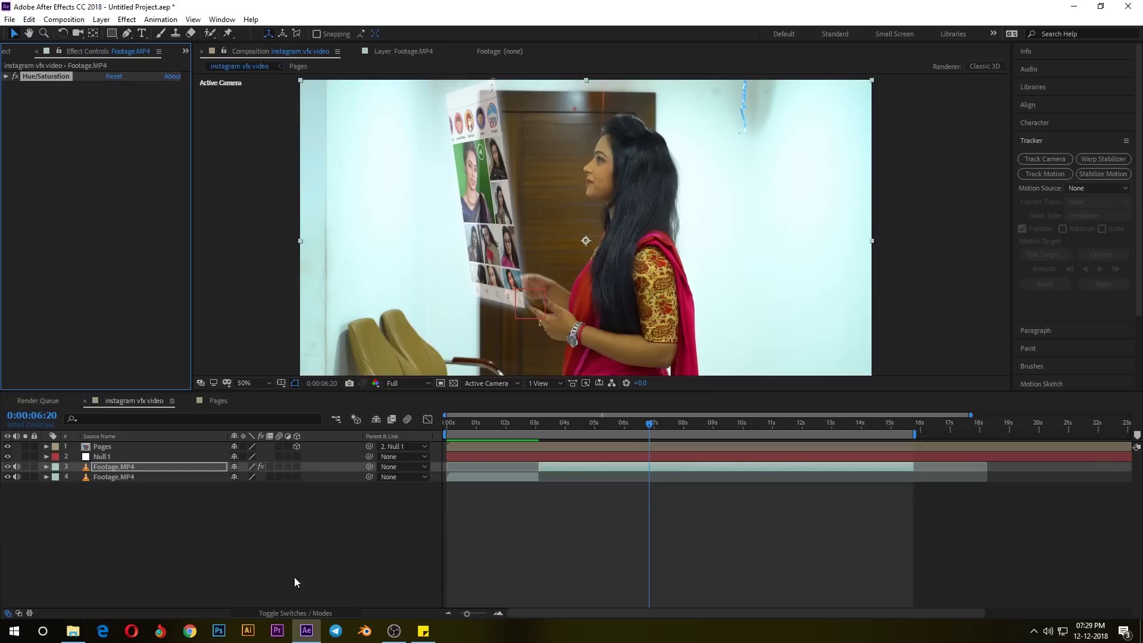
Copy the Hue/Saturation effect from the upper Footage.MP4 layer to the lower Footage.MP4 layer
left_click(580, 467)
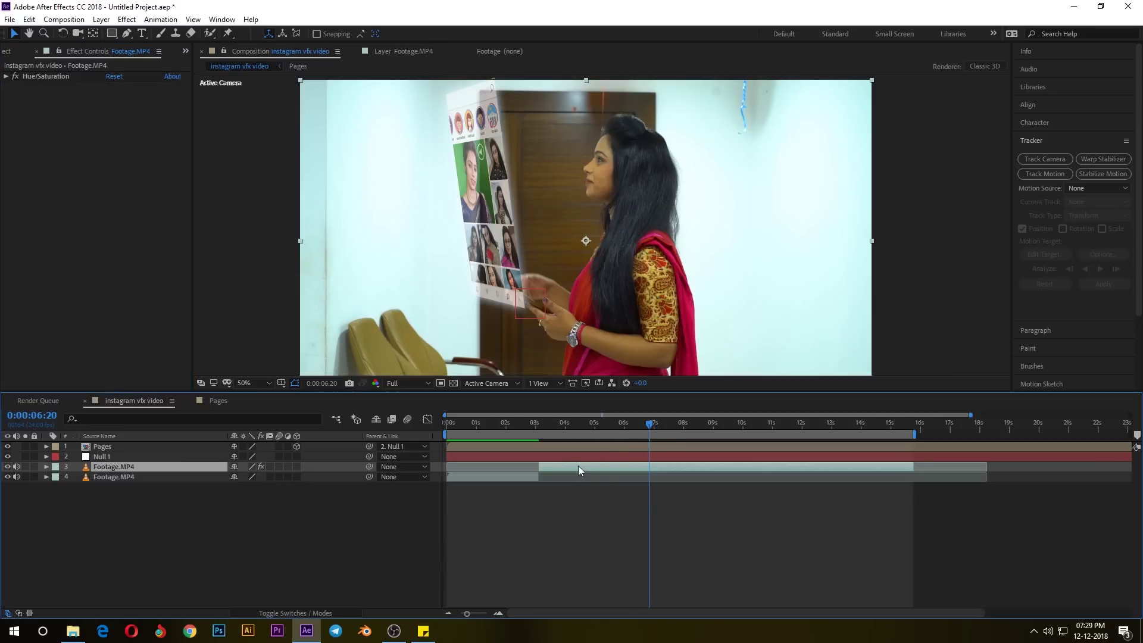
left_click(53, 76)
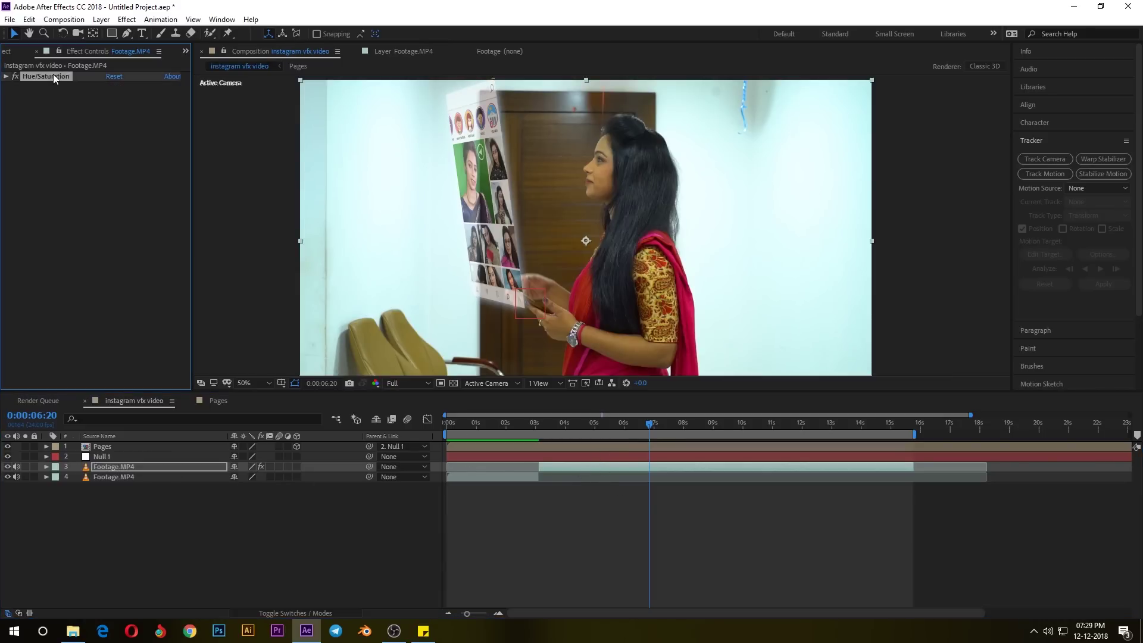
left_click(131, 466)
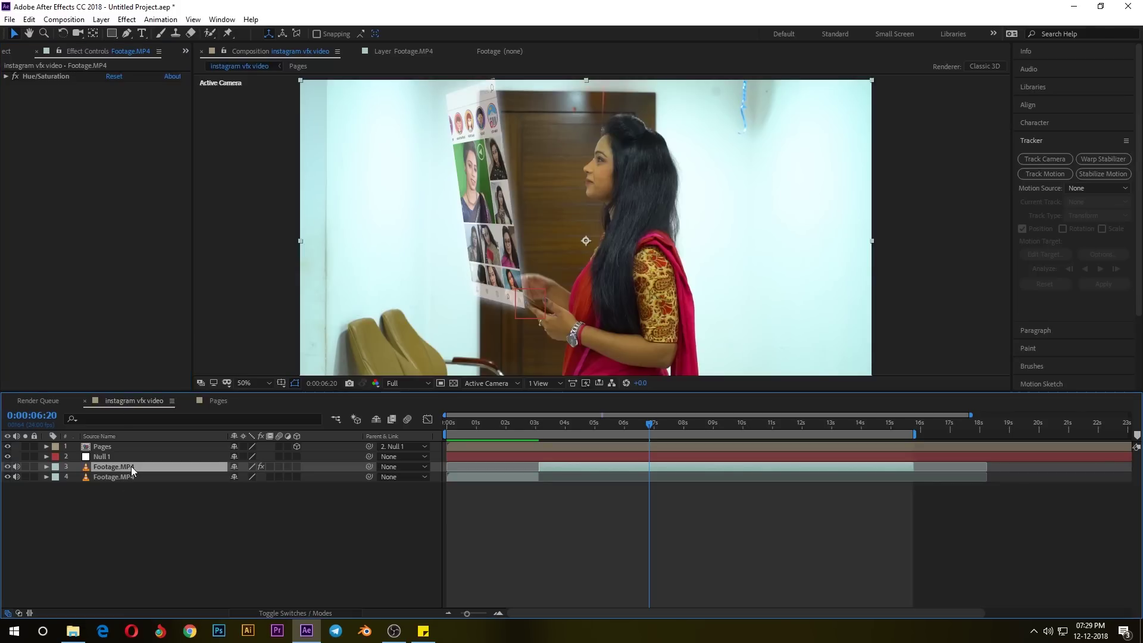
left_click(44, 77)
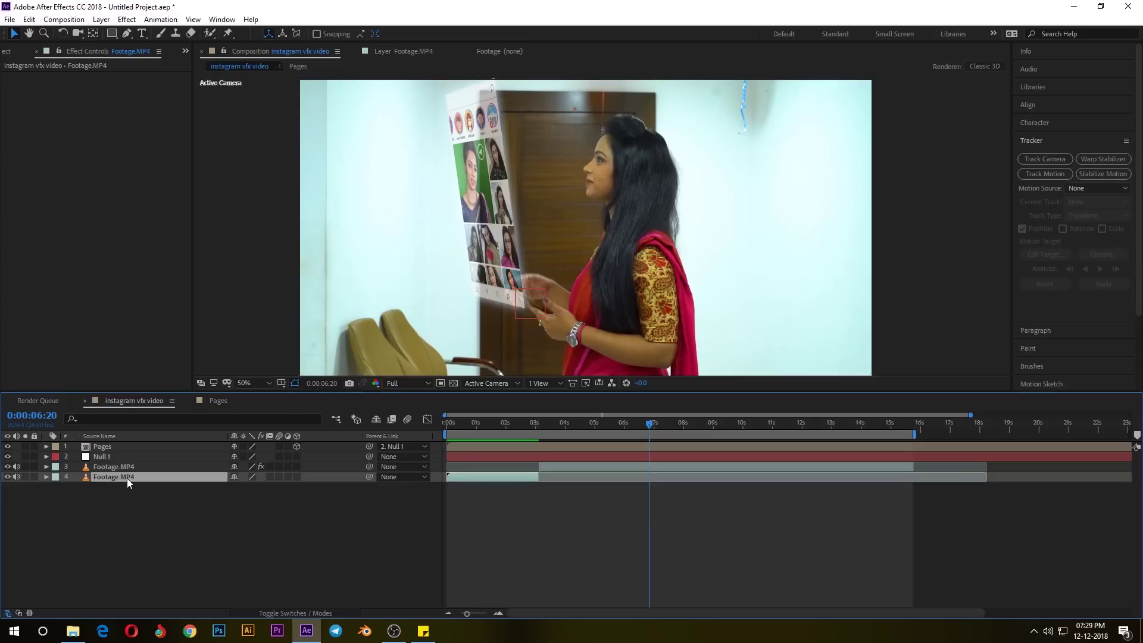
left_click(77, 144)
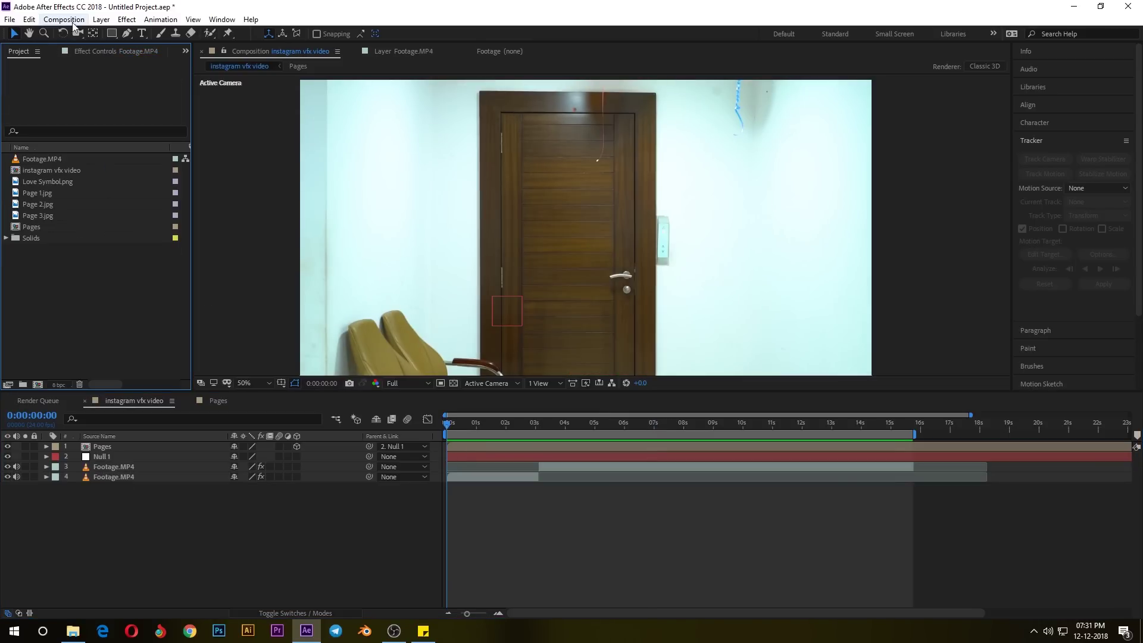
Add the instagram vfx video composition to the Render Queue
left_click(64, 19)
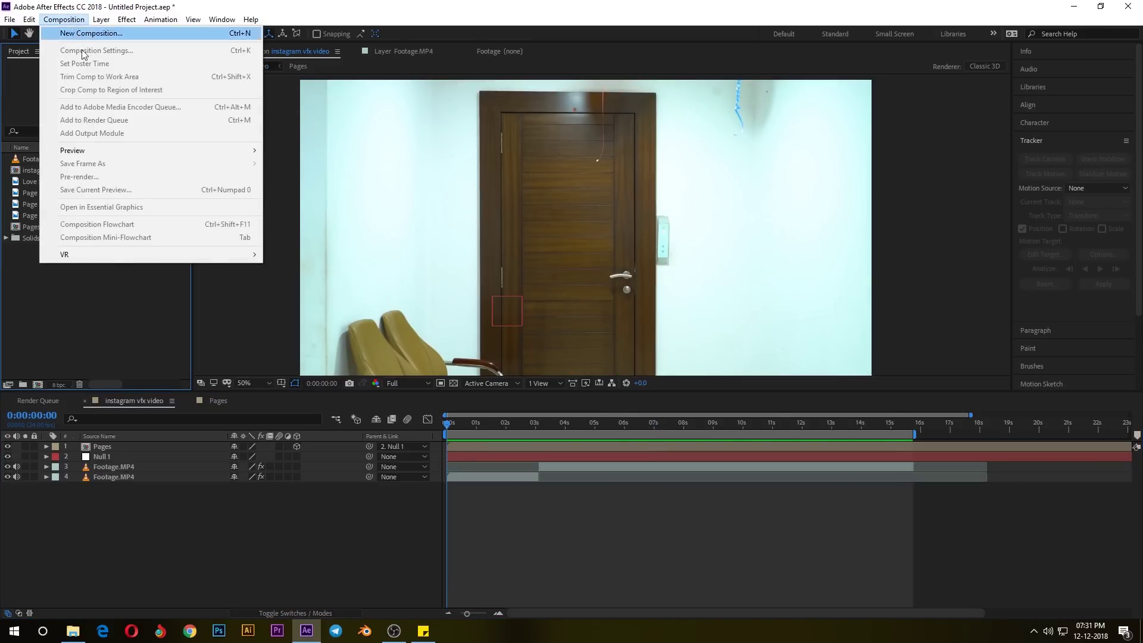
left_click(131, 555)
left_click(73, 22)
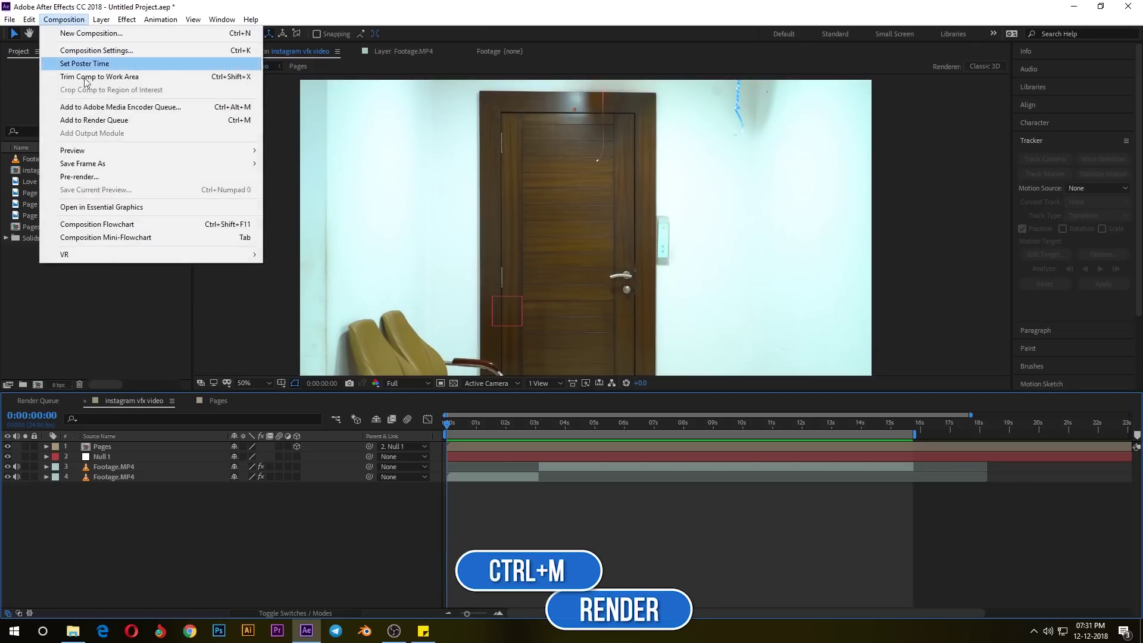
left_click(130, 119)
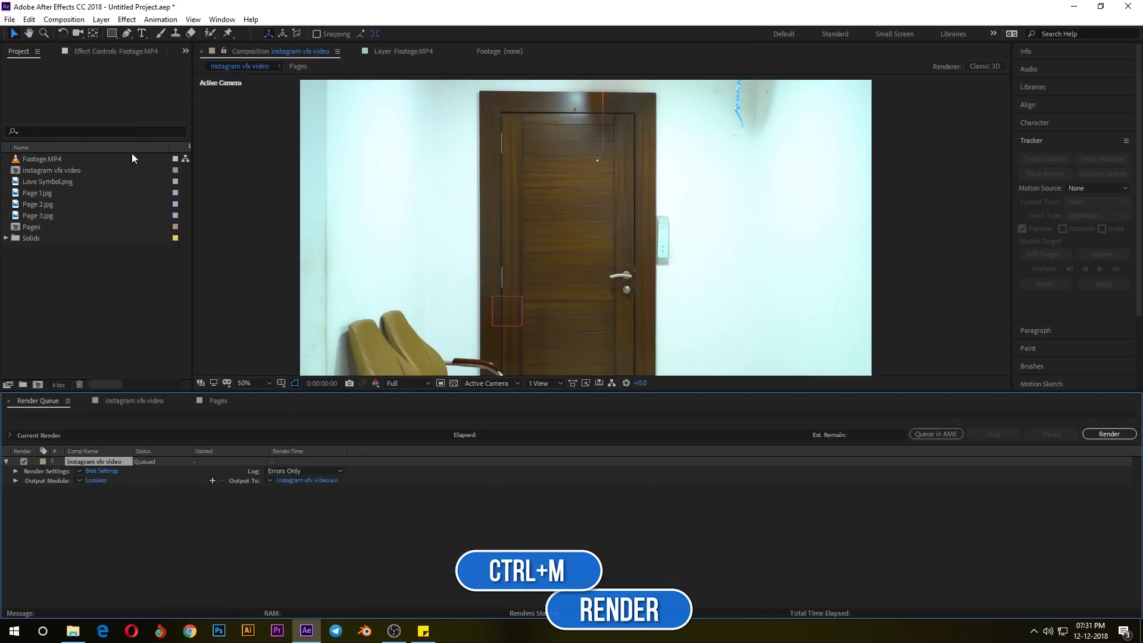
Set the output module format of the queued composition to QuickTime
left_click(94, 481)
left_click_drag(314, 82, 420, 88)
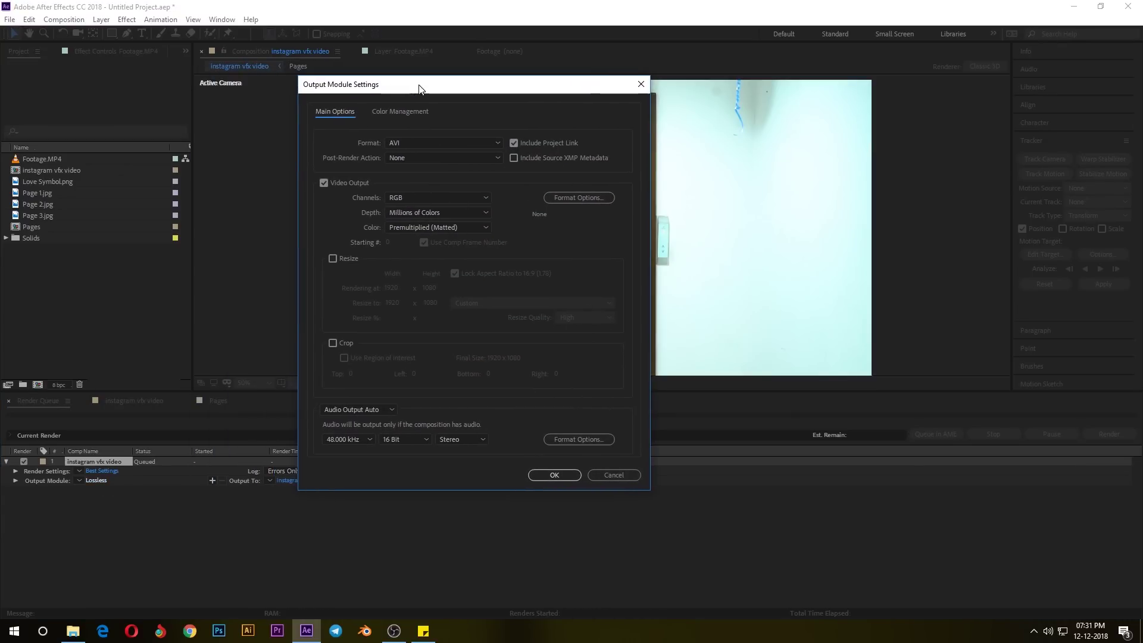
left_click(425, 143)
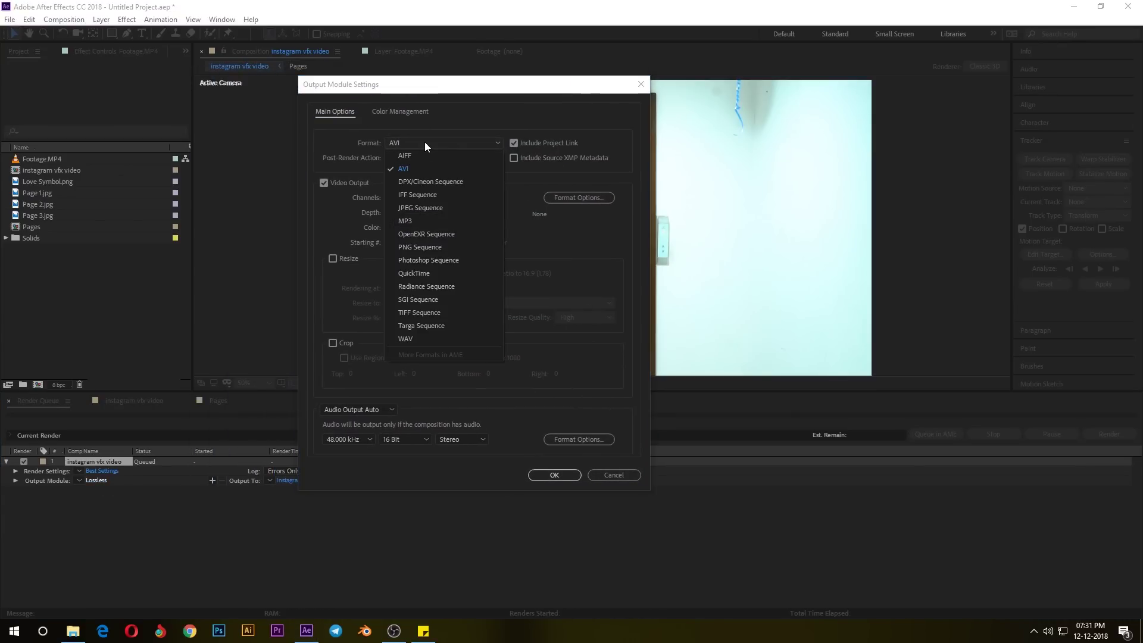
left_click(420, 271)
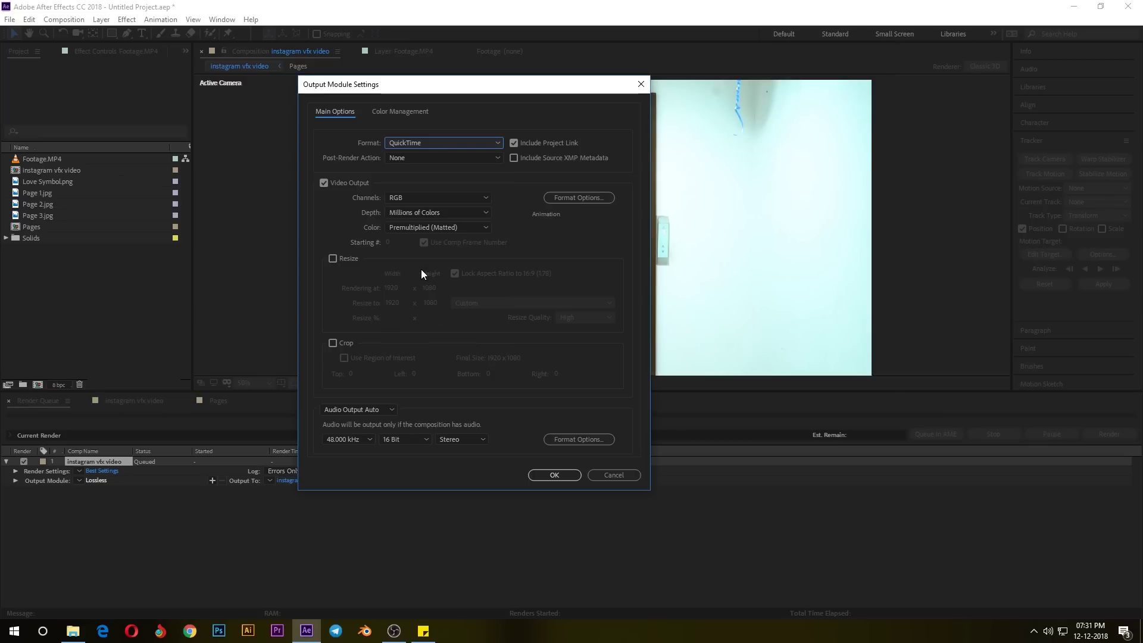
left_click(553, 476)
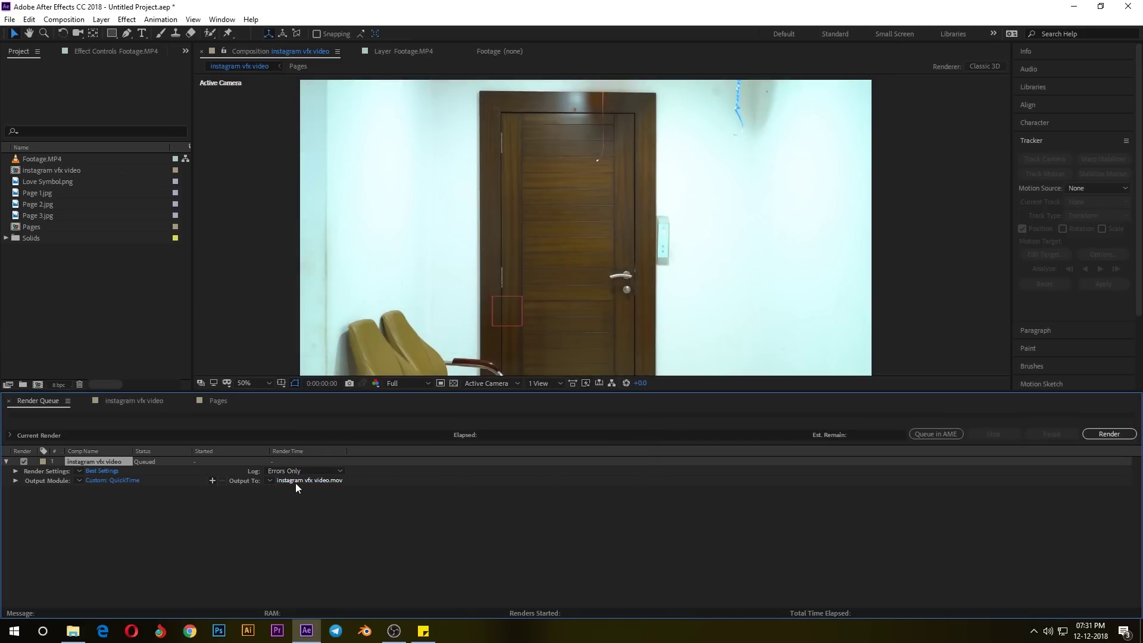
Set the output file to "Instagram vfx video" in the Instagram folder of vfx india, and start rendering
left_click(296, 483)
key("BackSpace")
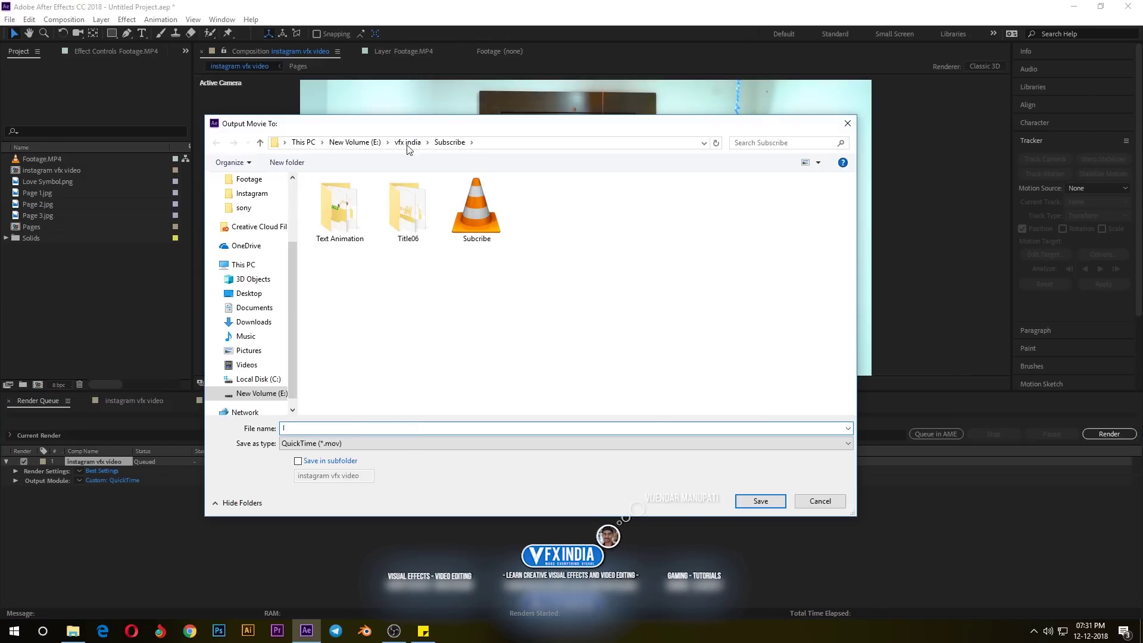
left_click(408, 142)
double_click(423, 265)
left_click(396, 427)
type("Instag")
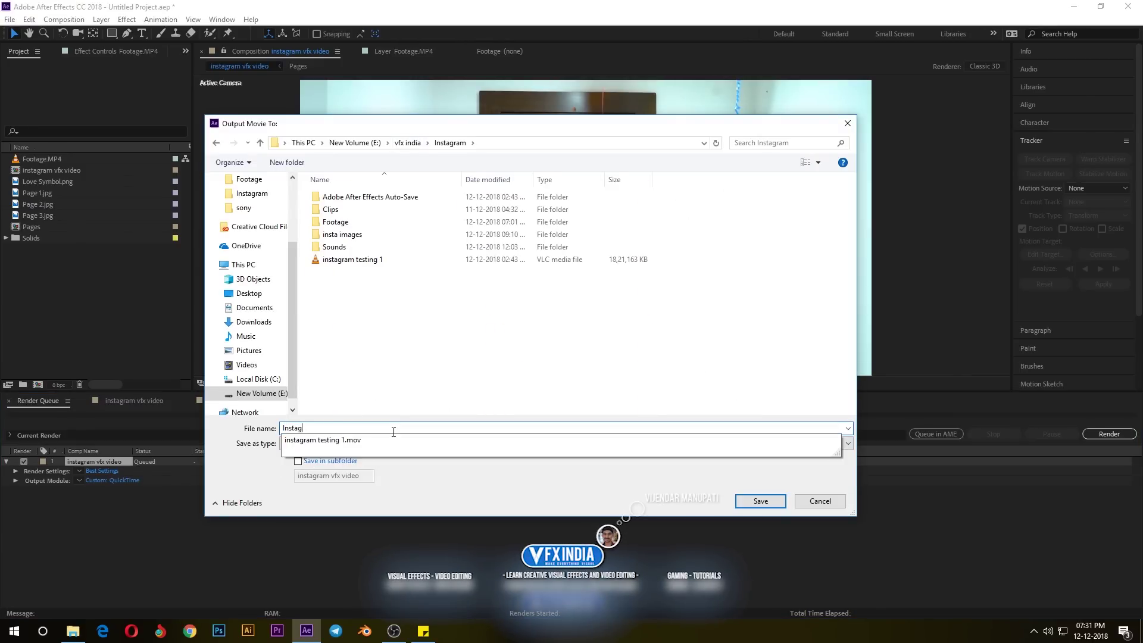
type("ram vfx video")
key("Return")
left_click(1109, 434)
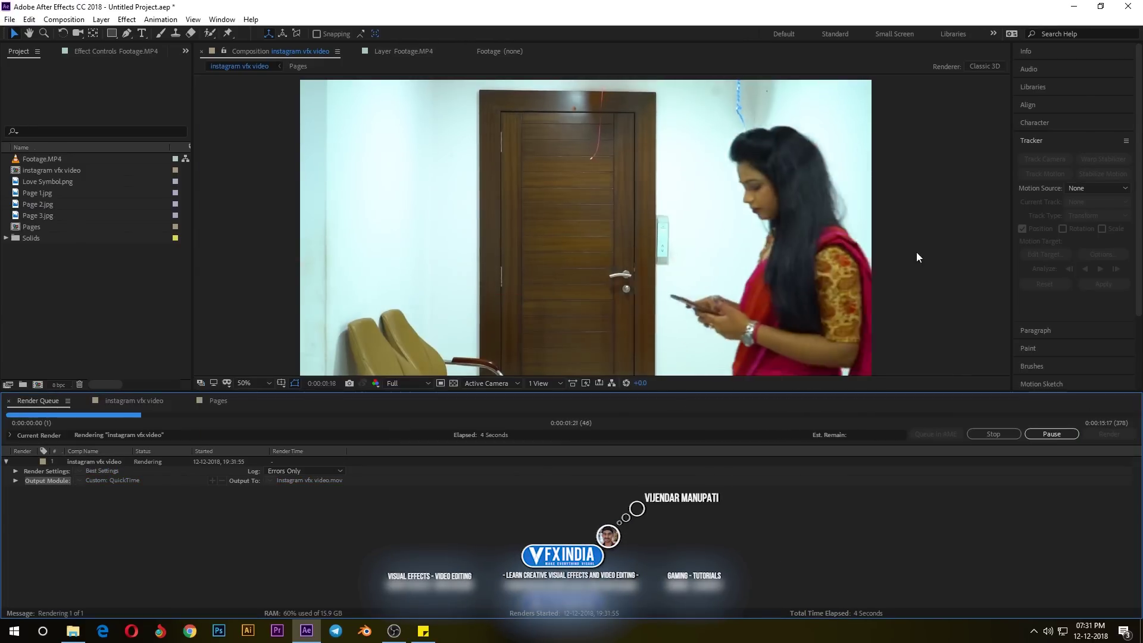